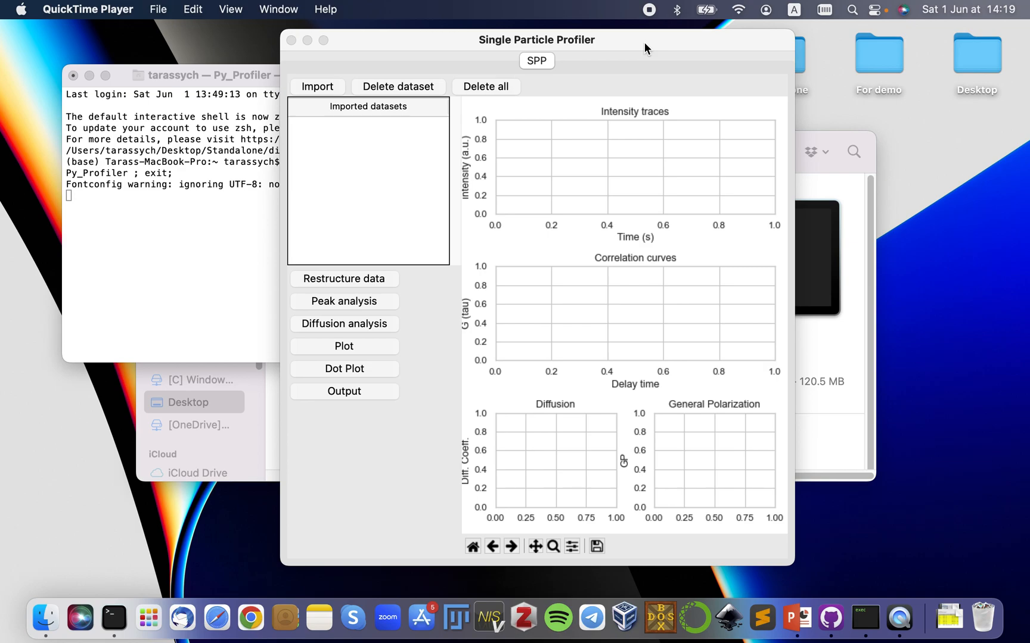
drag(644, 43, 509, 65)
click(702, 142)
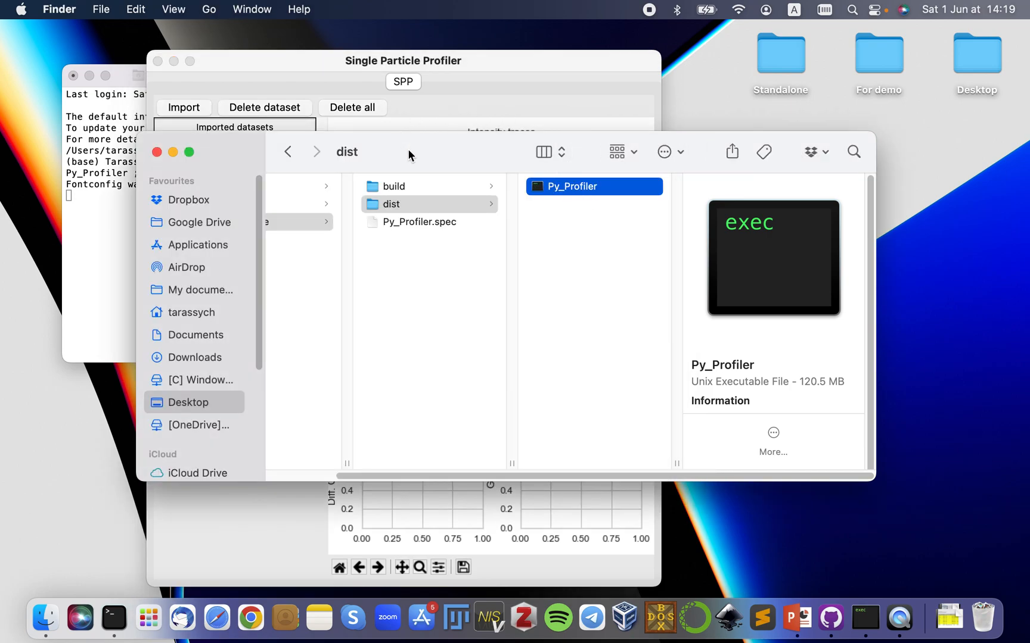
drag(407, 148, 491, 185)
drag(503, 61, 578, 44)
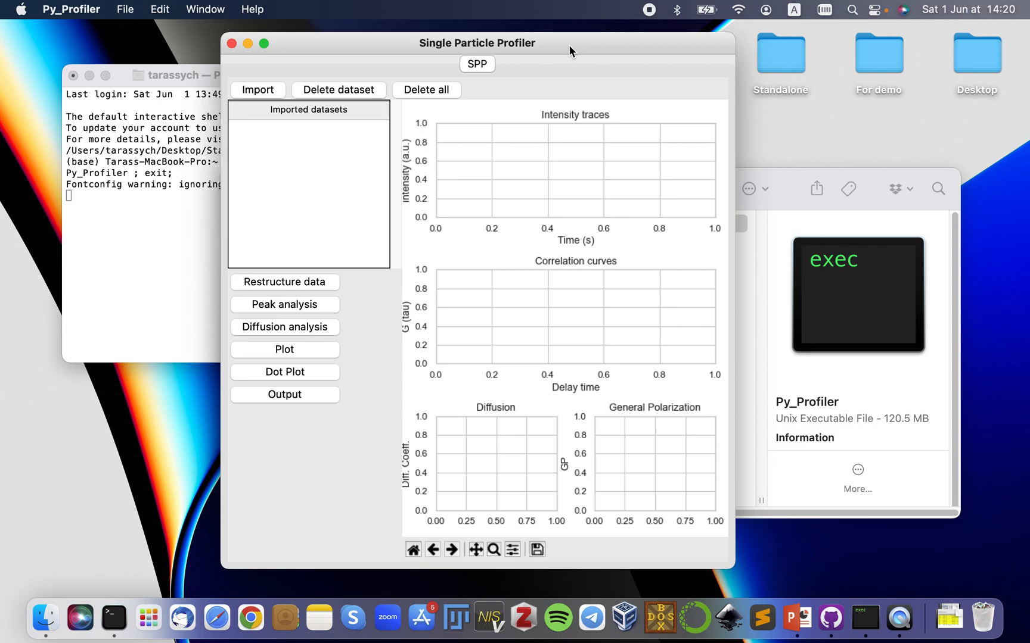
drag(562, 44, 593, 52)
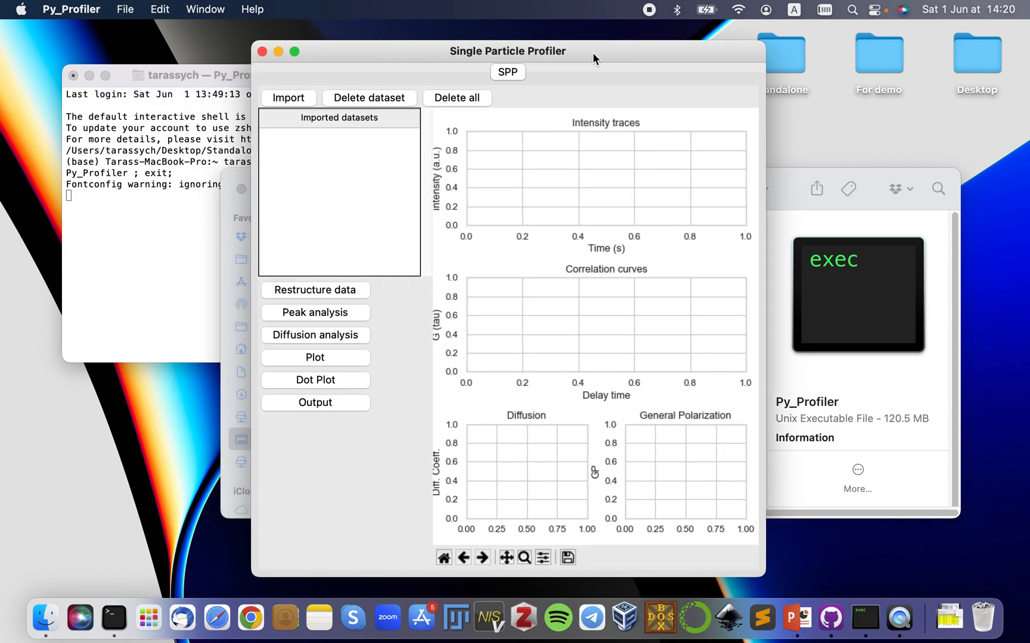
Import DOPC.txt, POPC Chol.txt and POPC.txt from the LUVs NR12S folder inside txt files of the For demo desktop folder
click(301, 101)
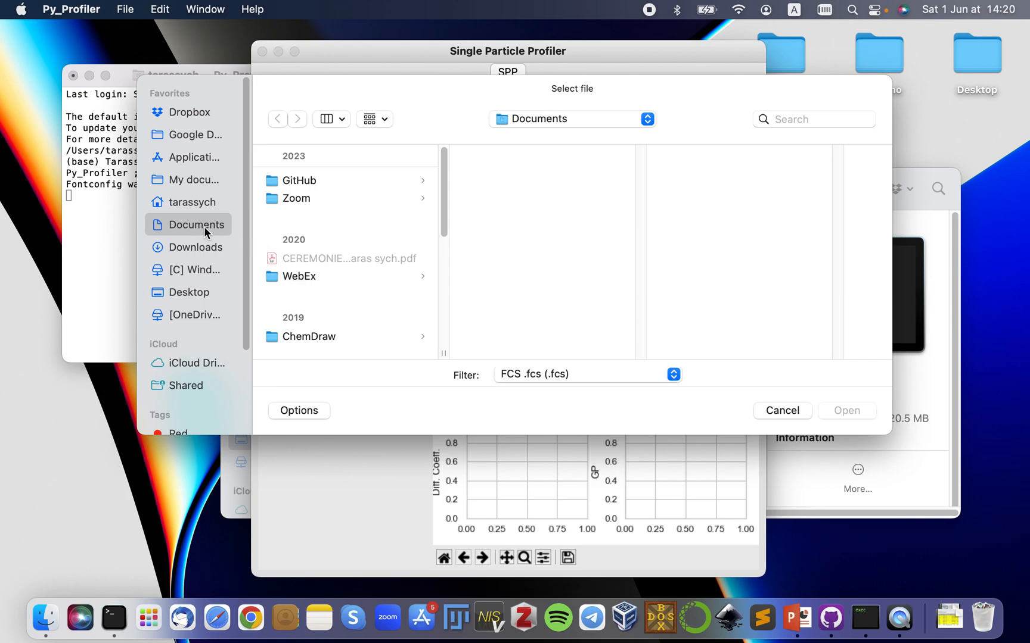
click(182, 295)
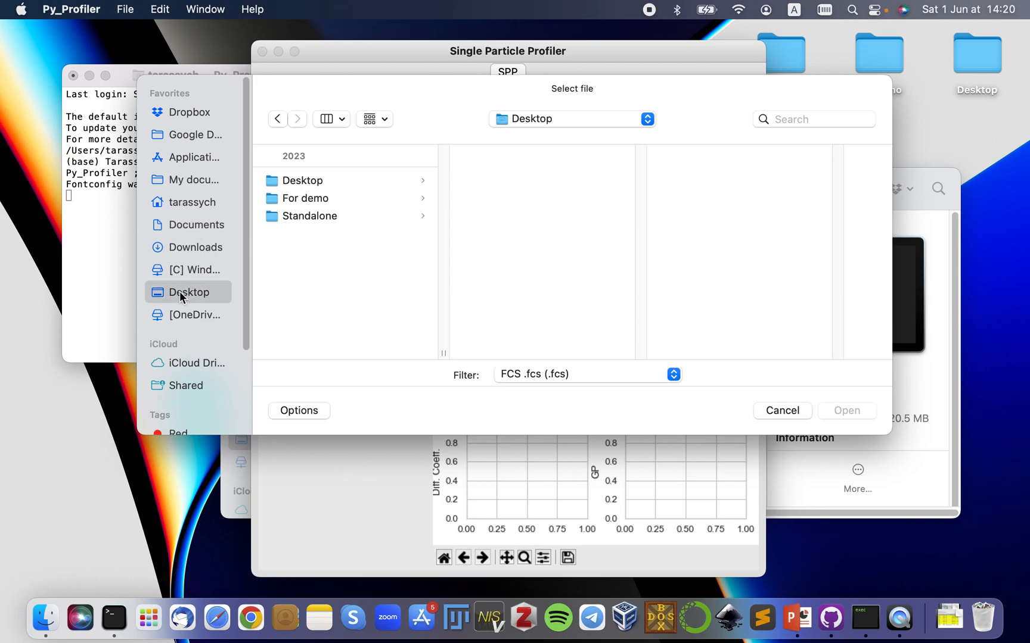
click(311, 203)
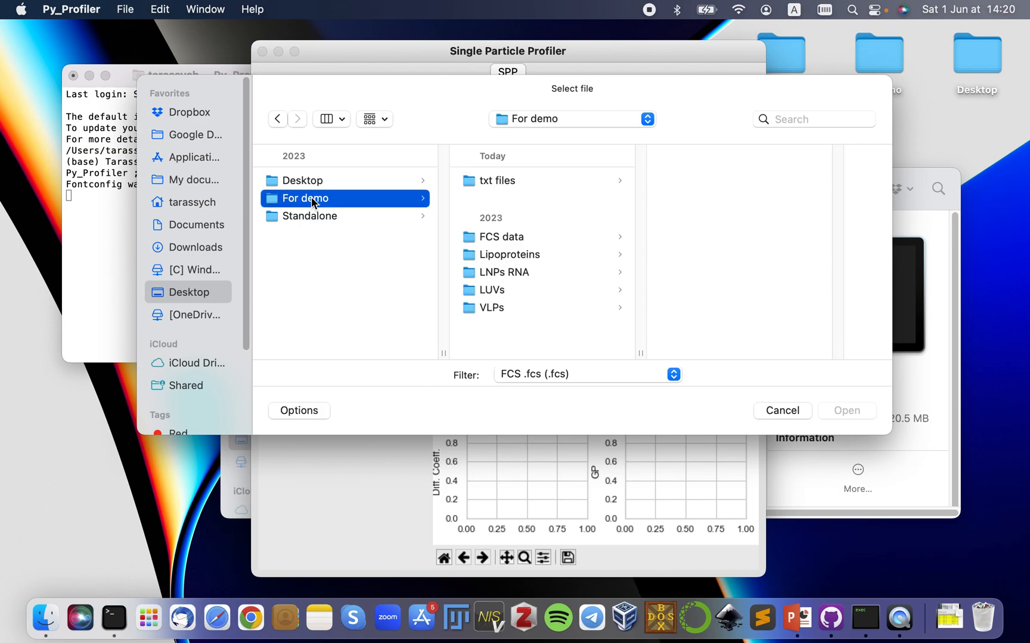
click(497, 184)
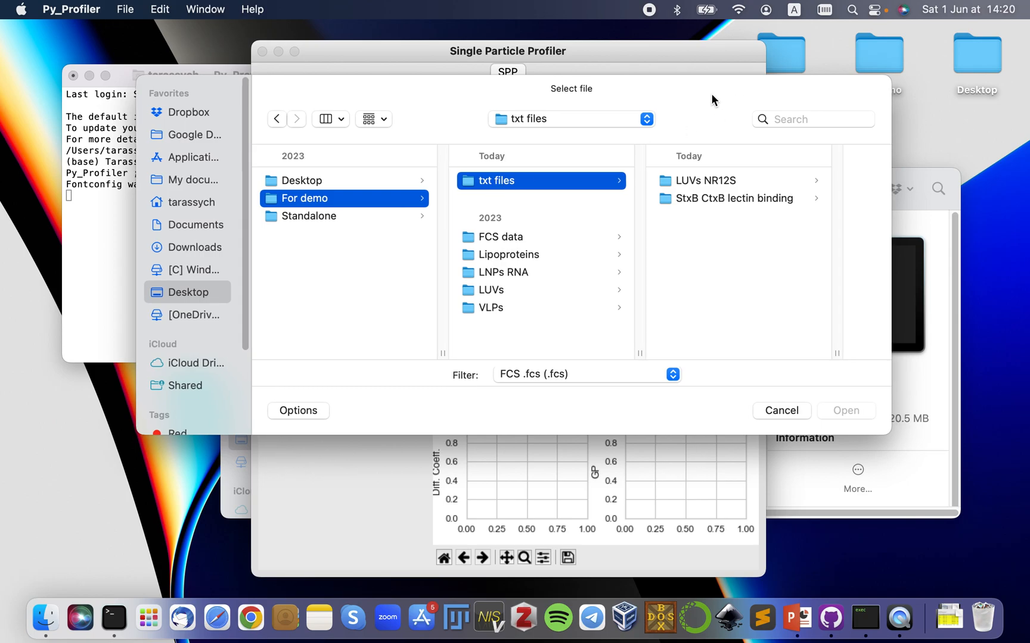
drag(712, 94, 599, 84)
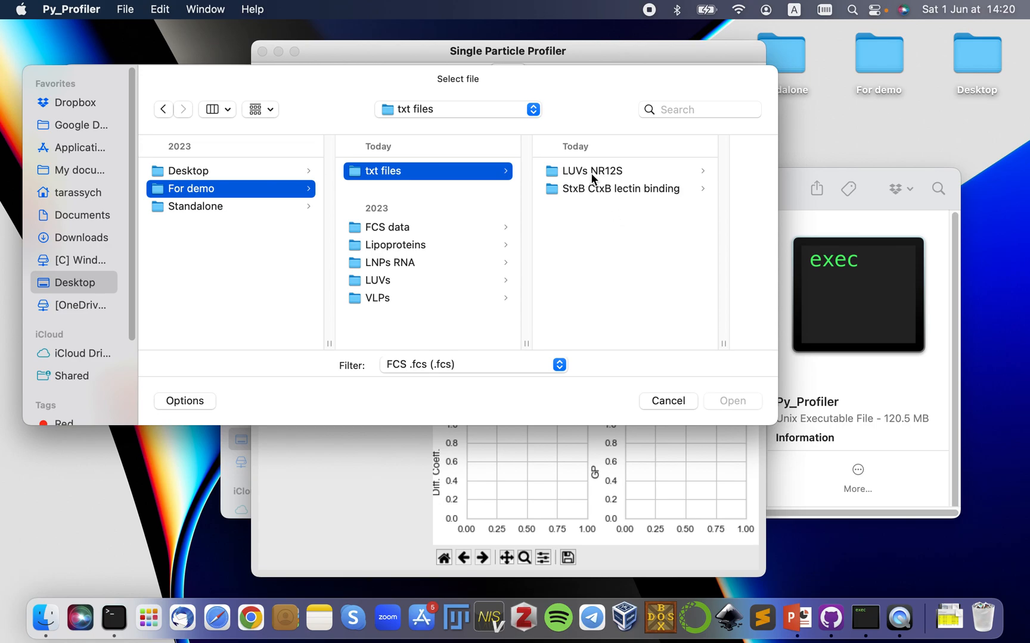
click(605, 172)
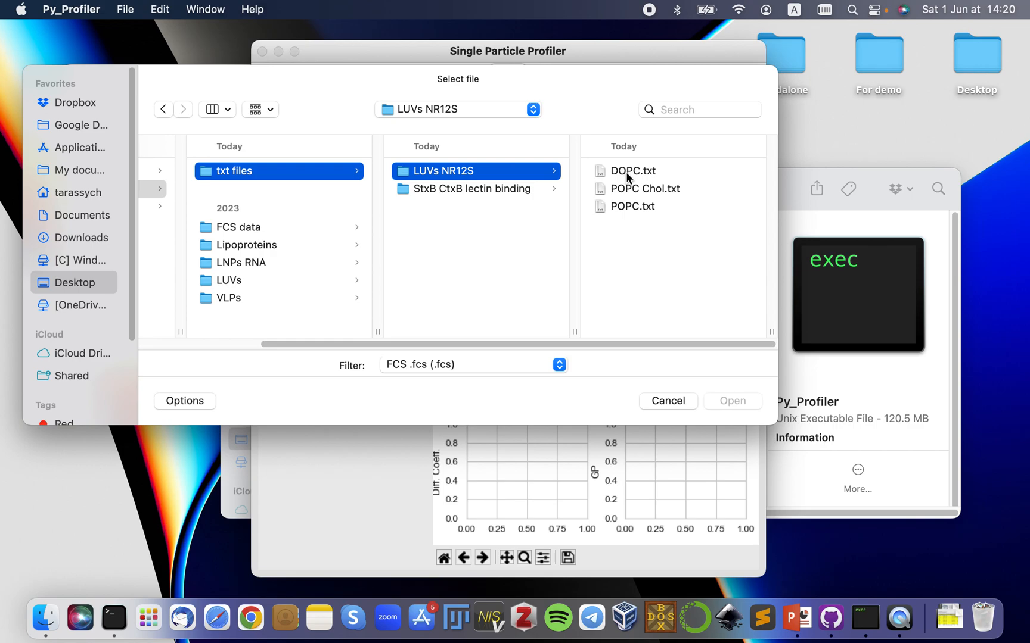
drag(634, 243, 605, 166)
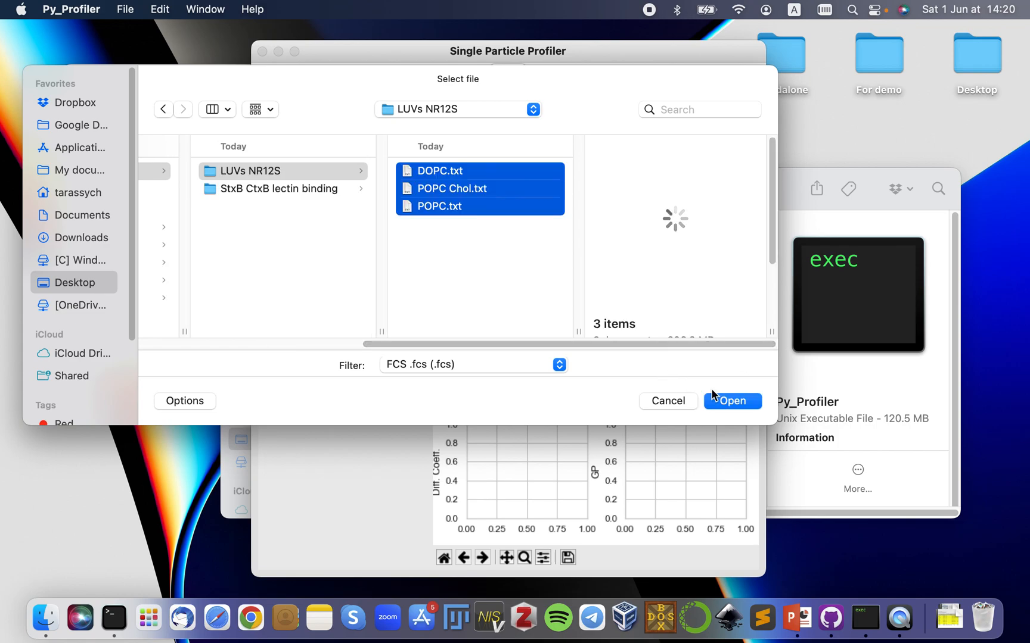
click(734, 401)
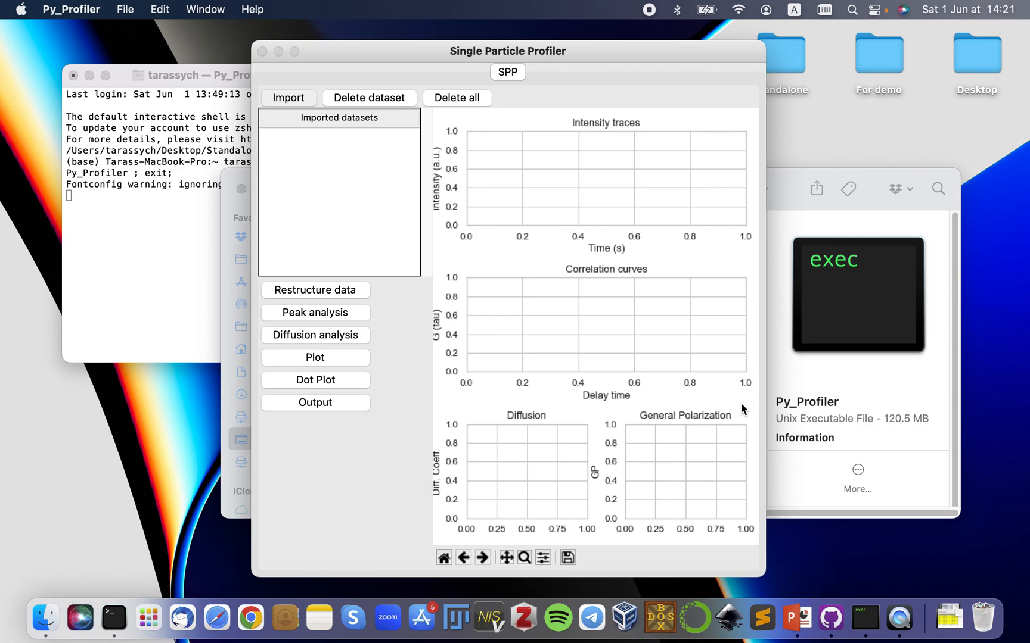
Switch to Finder and examine the contents of For demo, txt files, LUVs NR12S for files created during the import
click(877, 55)
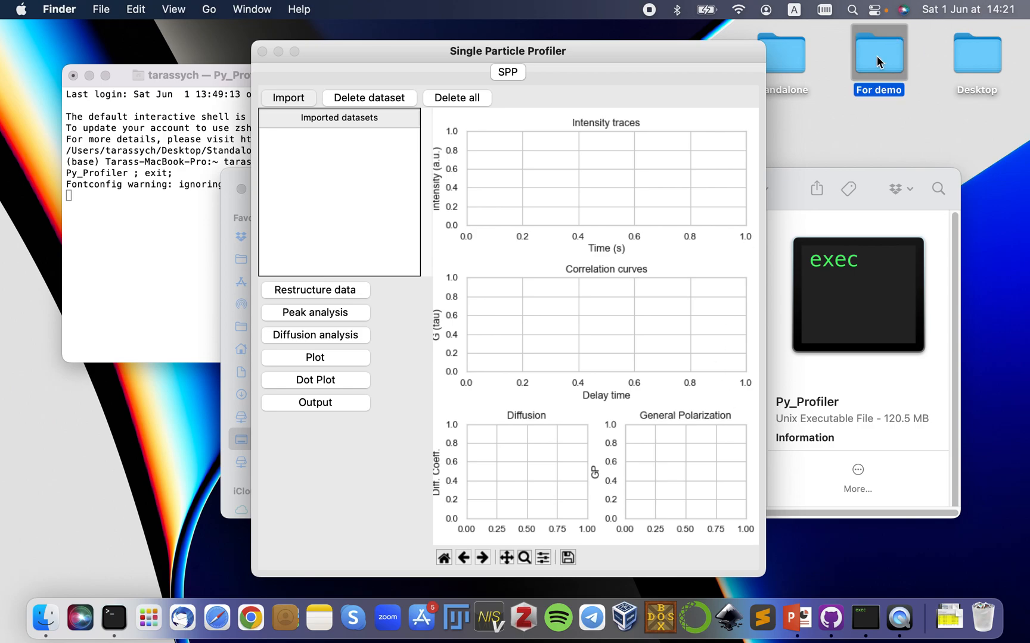
double_click(877, 55)
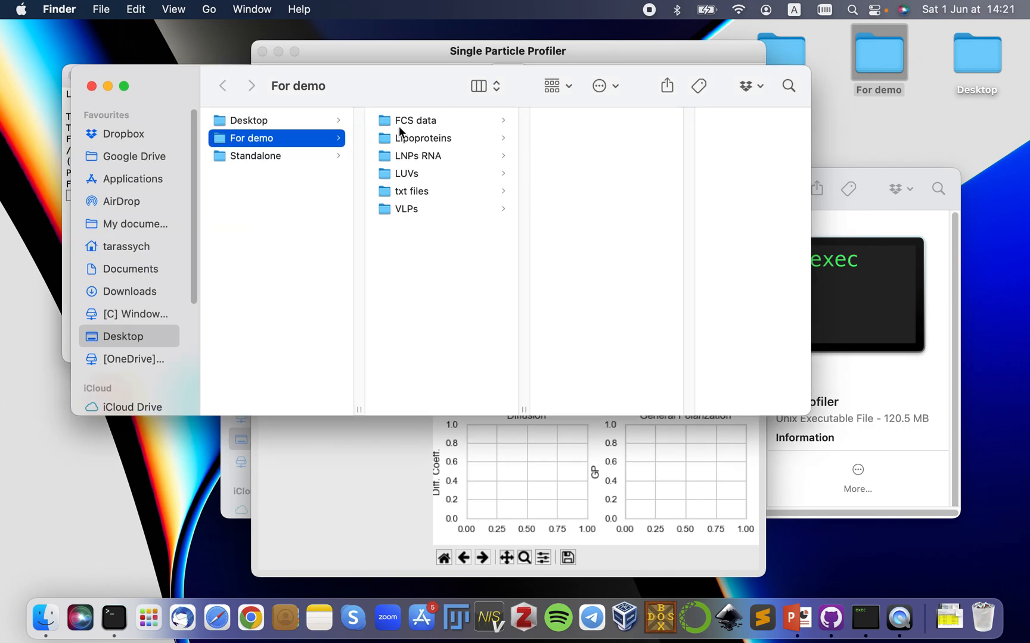
click(409, 192)
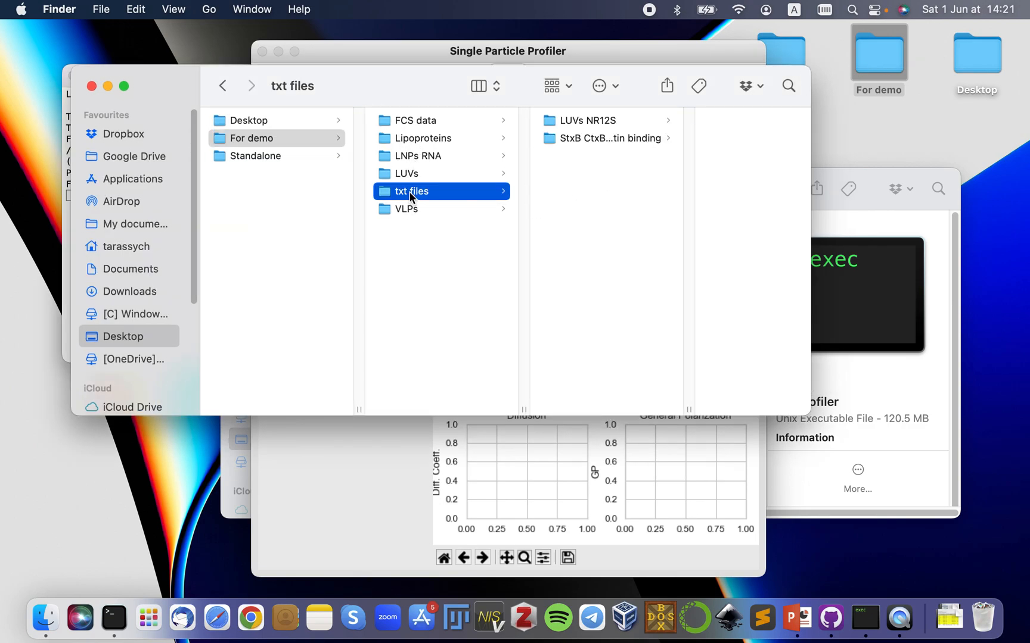
click(581, 123)
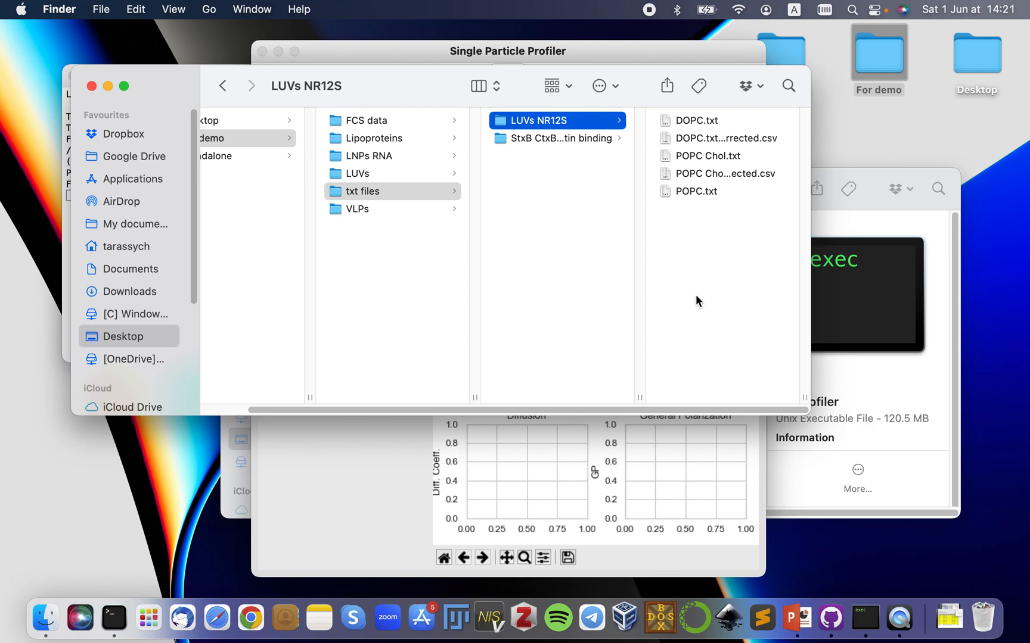
drag(810, 224, 944, 221)
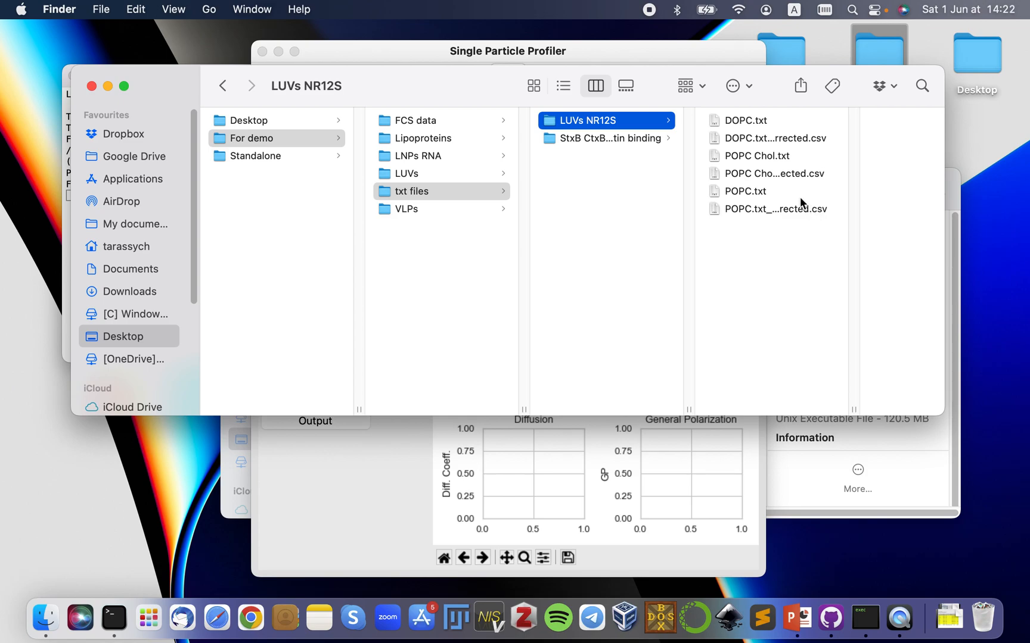
Switch back to Single Particle Profiler, reposition its main window and make it wider
click(578, 48)
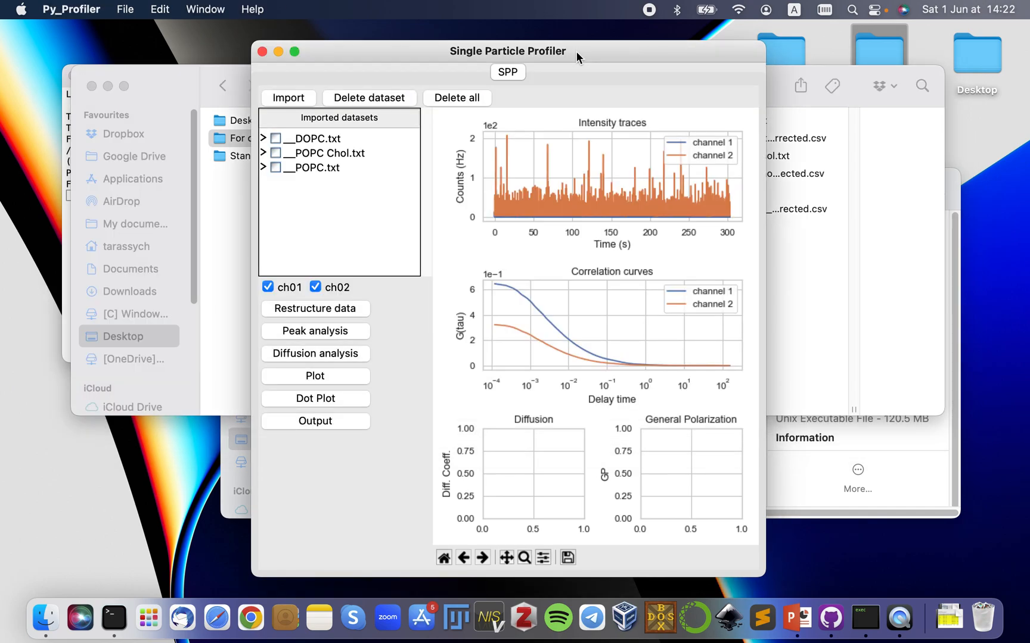
drag(576, 51, 437, 49)
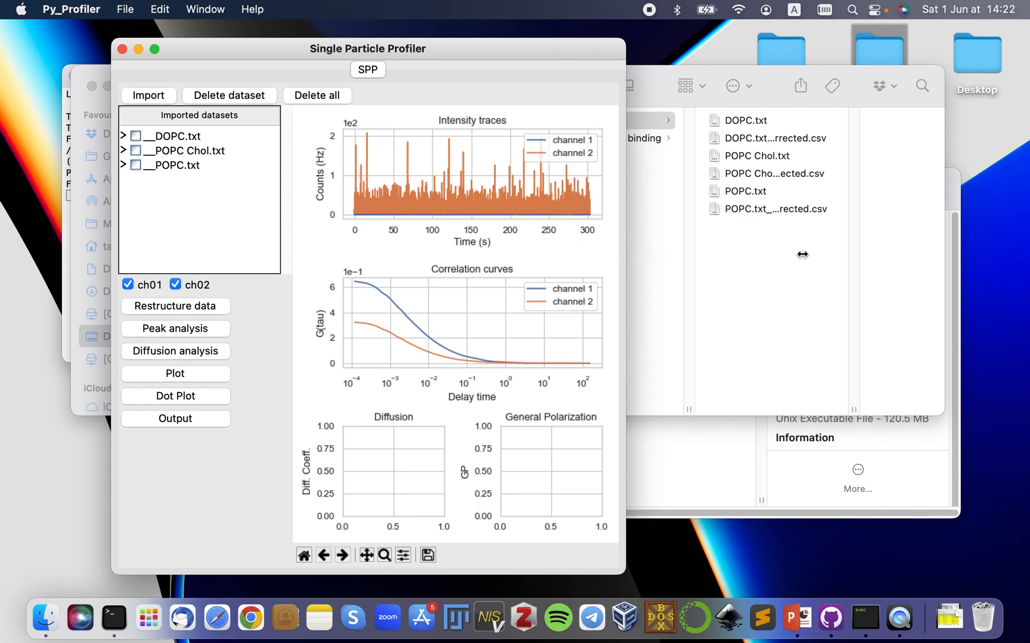
drag(803, 254, 609, 249)
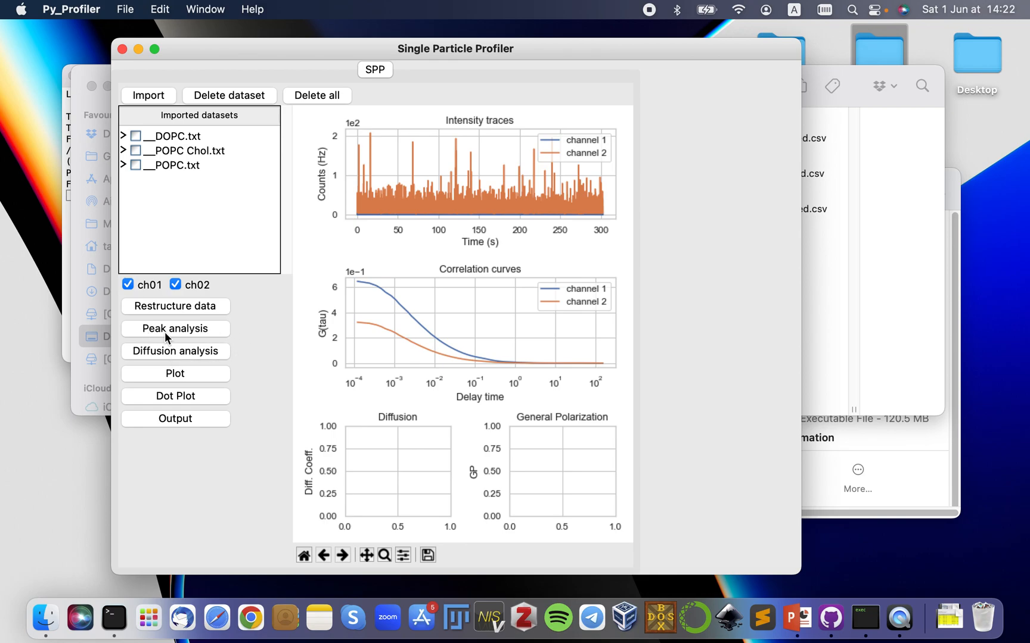
Open the peak analysis of the imported datasets, reposition its window and make it taller
click(216, 333)
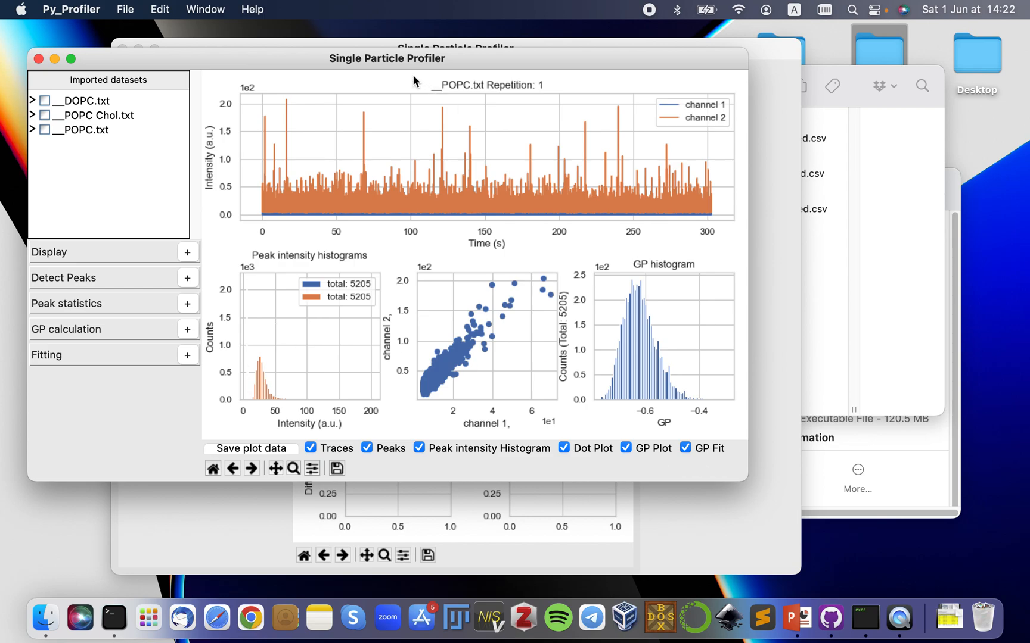
drag(456, 55, 575, 65)
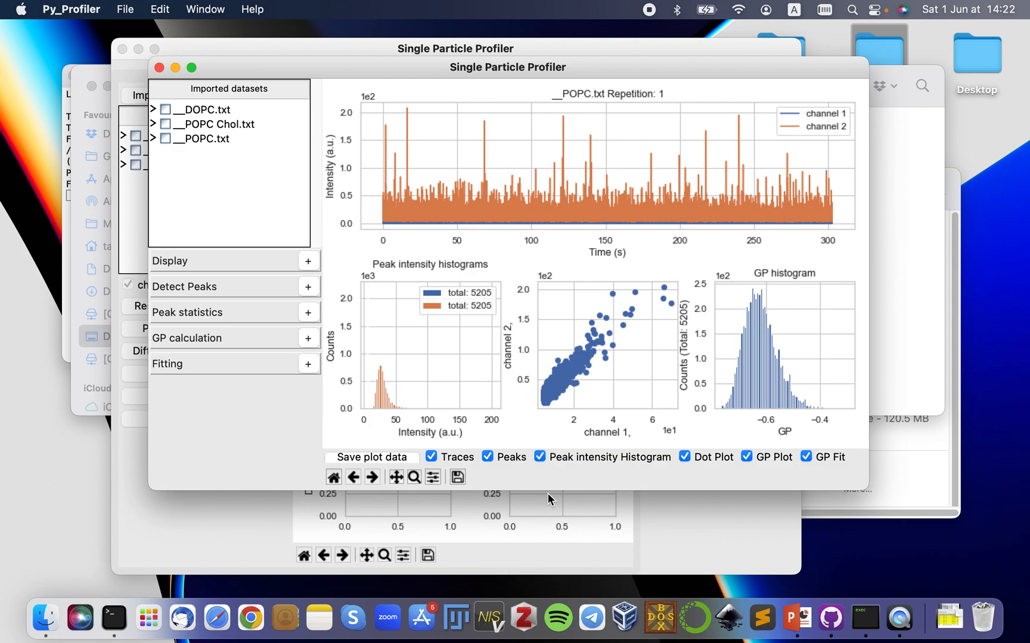
drag(545, 515, 544, 522)
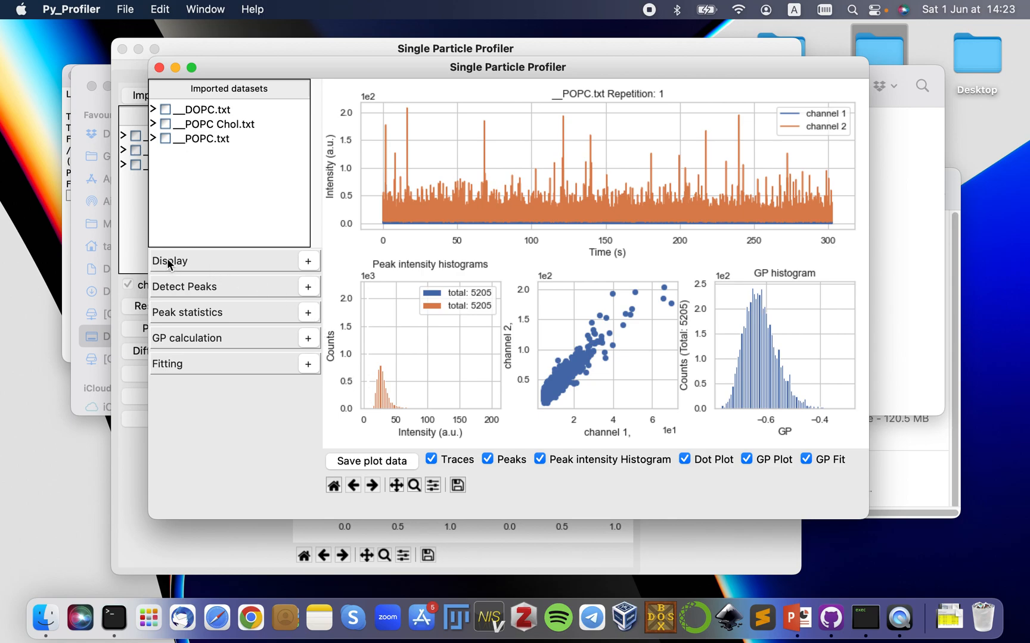
In the display settings, view channel 1 alone and channel 2 alone, and restore both channels
click(307, 263)
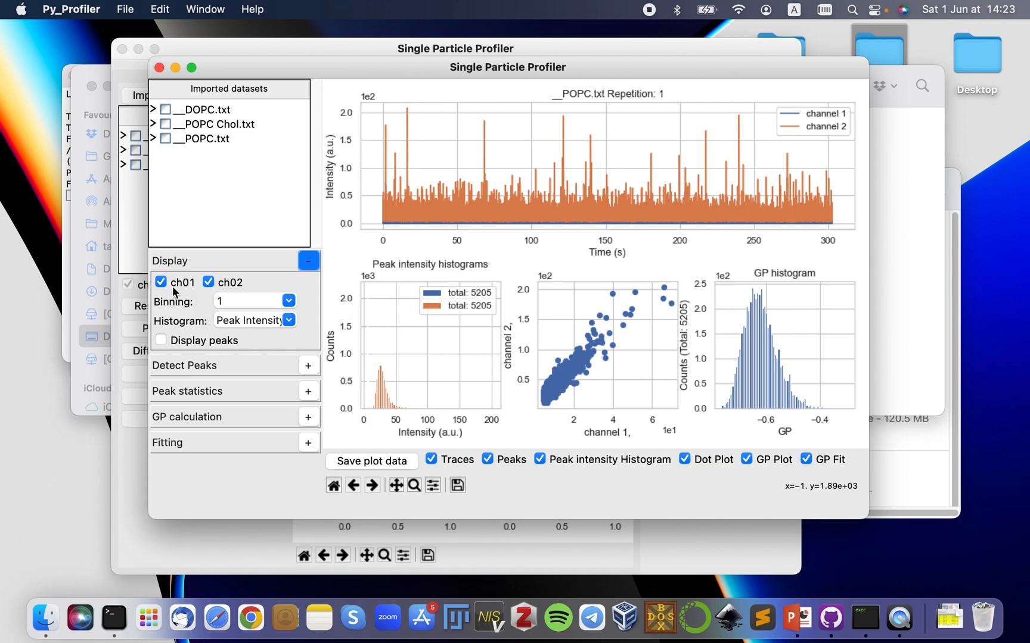
click(209, 281)
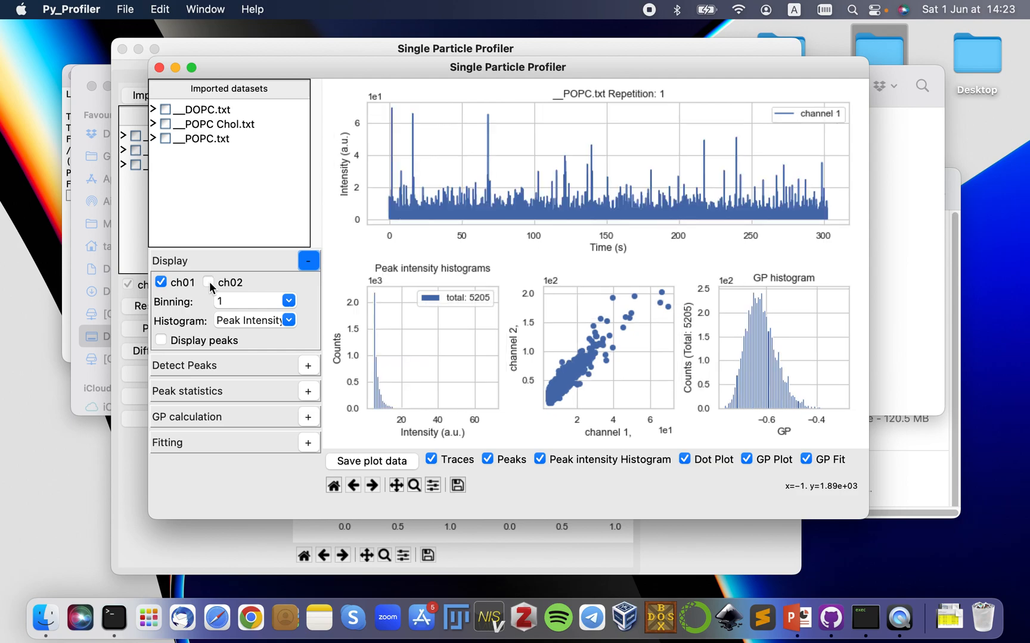
click(161, 287)
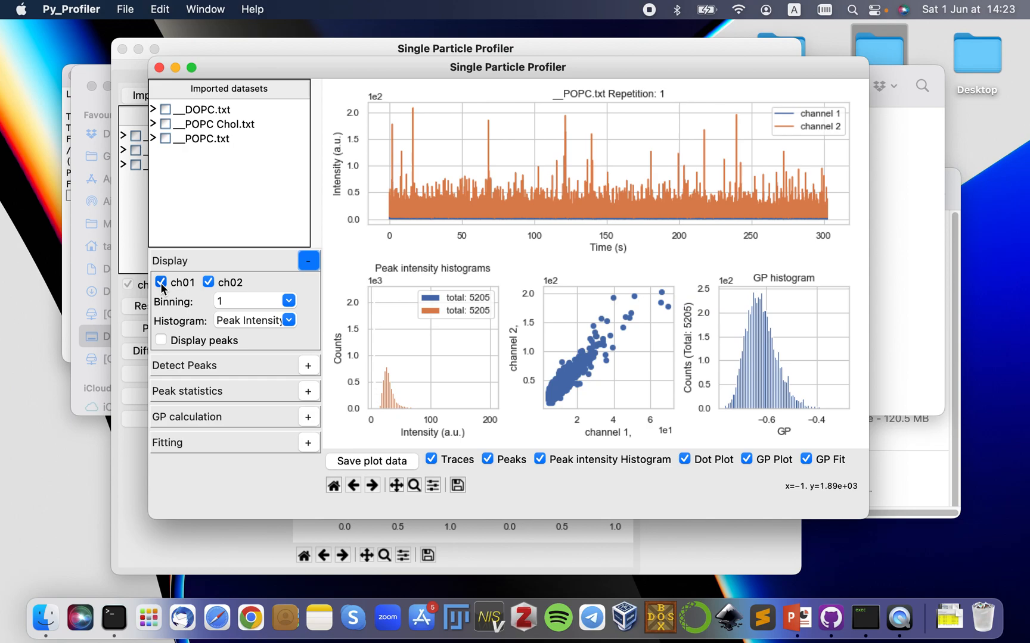
click(160, 282)
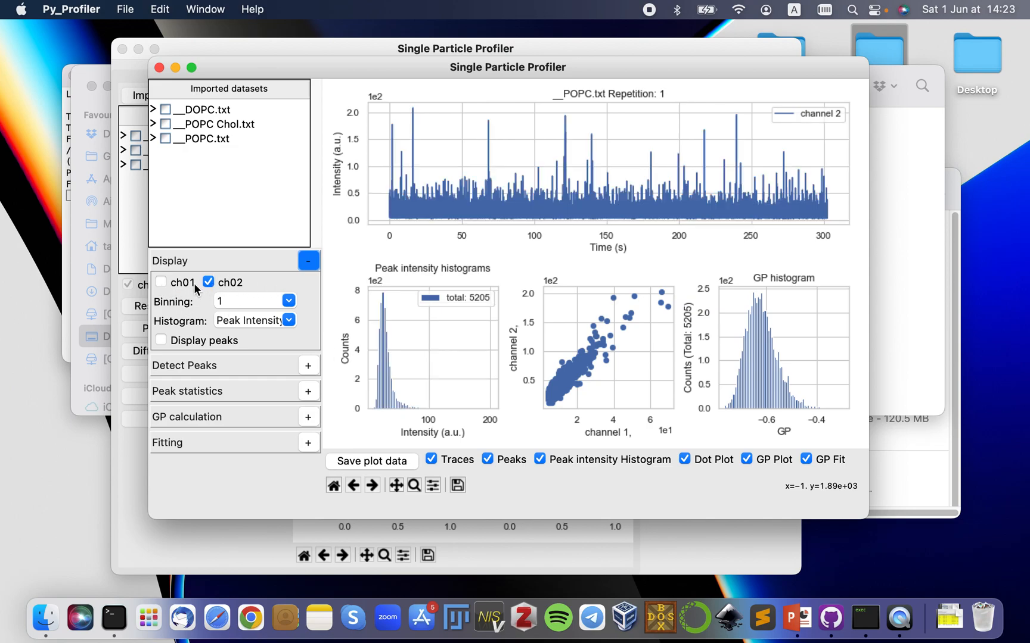
click(159, 282)
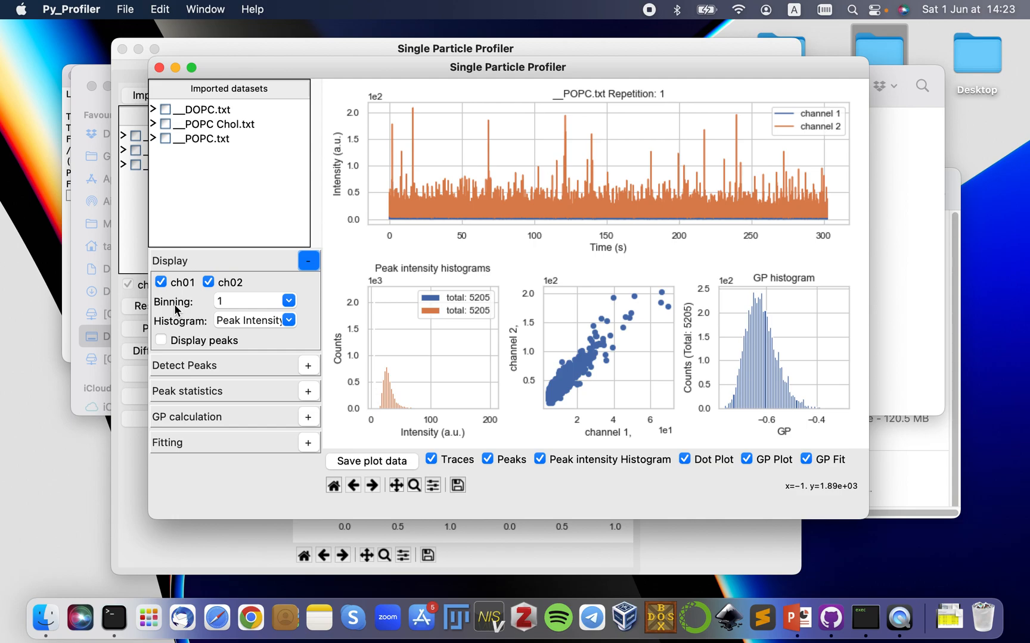
Check the available binning values and briefly uncover the data restructuring option in the main window
click(289, 301)
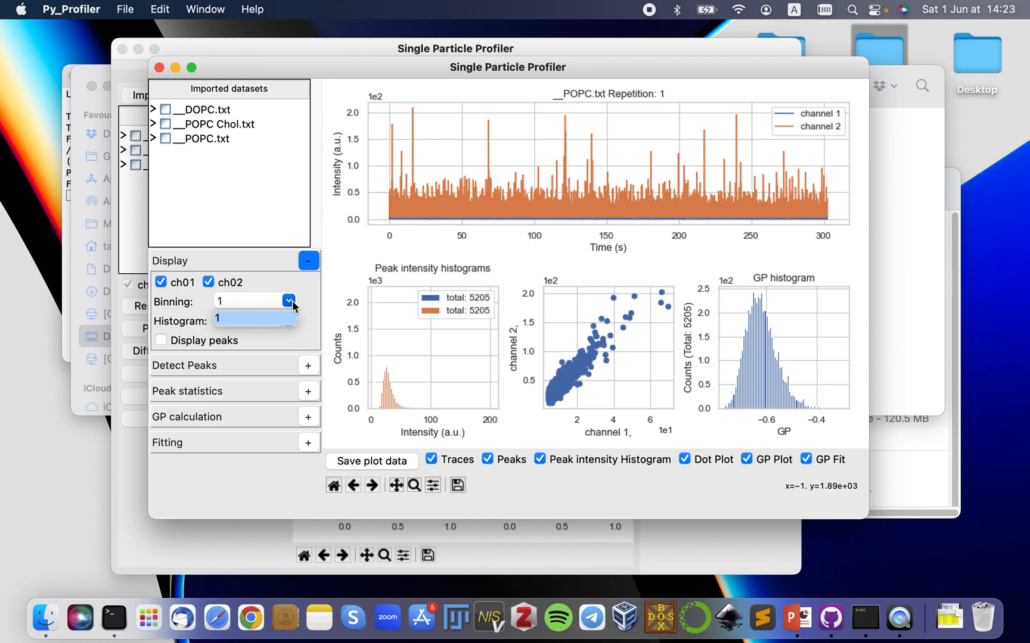
click(292, 300)
drag(367, 69, 641, 76)
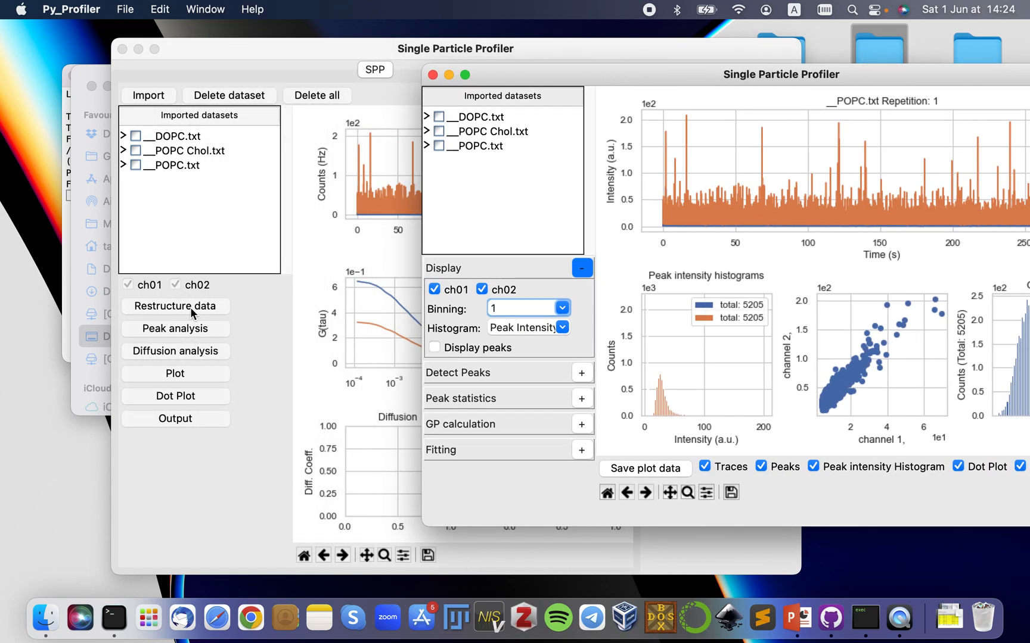
drag(691, 75, 360, 74)
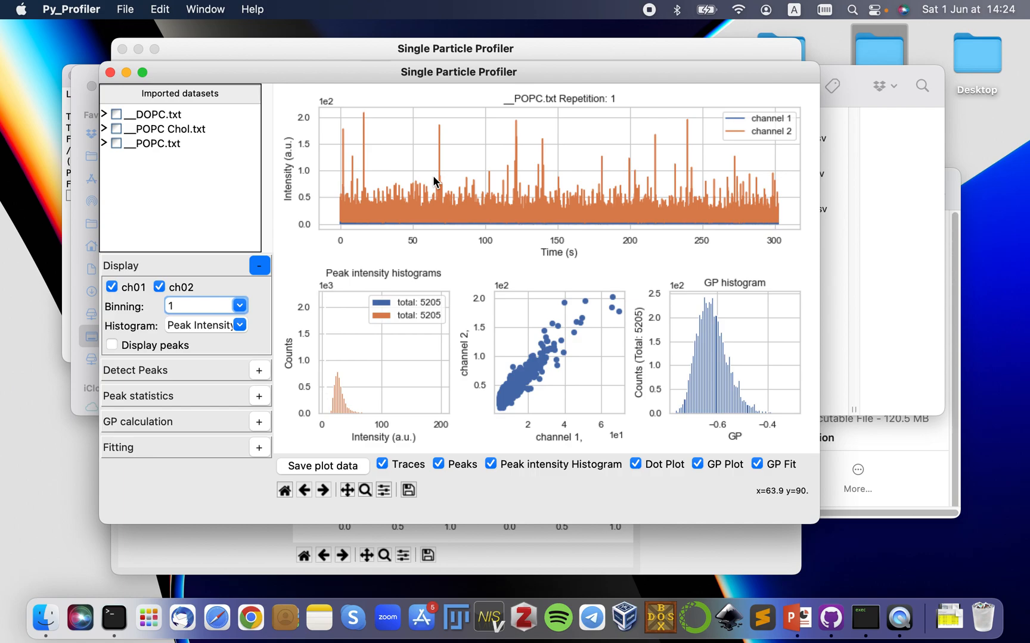
Turn on the display of peaks on the intensity traces of both channels
click(258, 268)
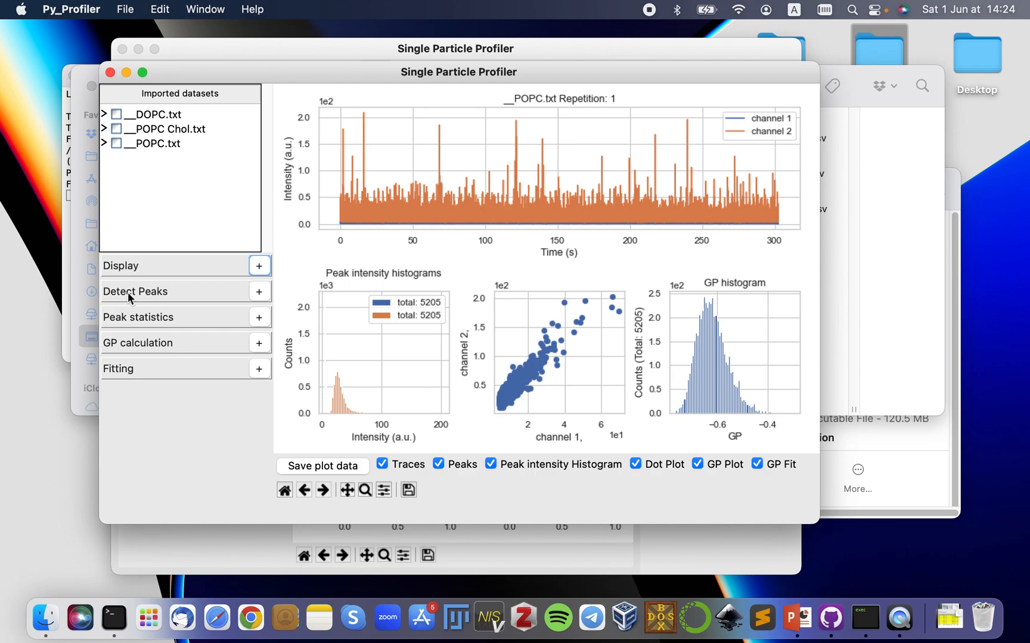
click(253, 268)
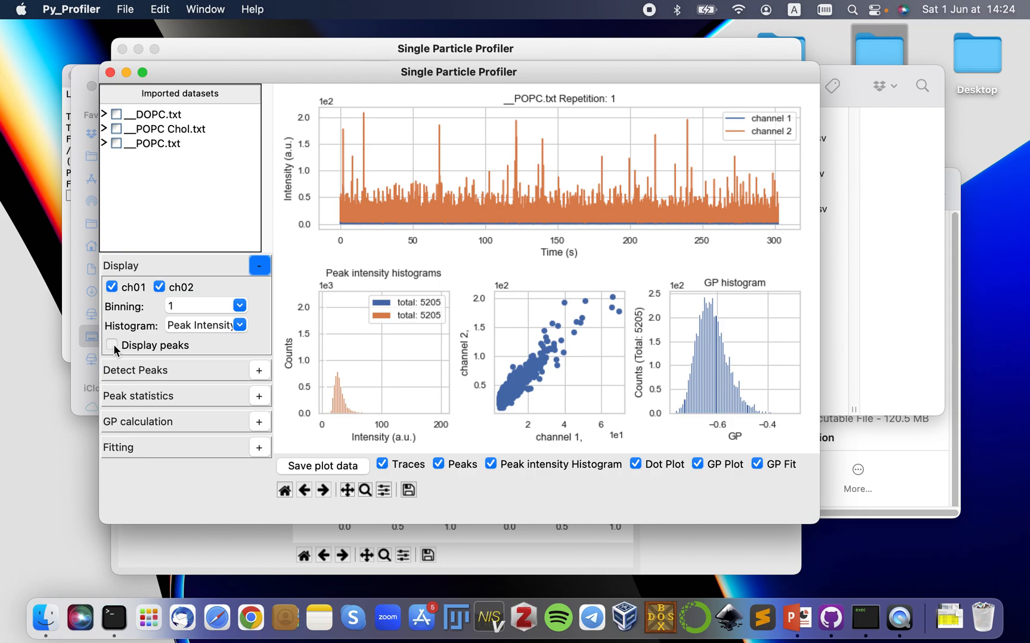
click(112, 345)
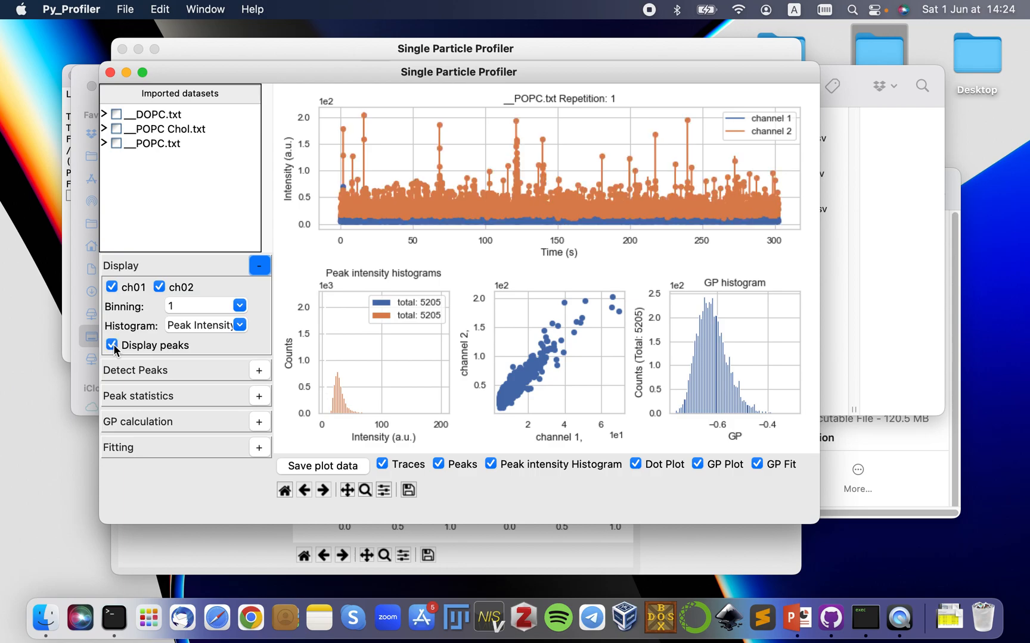
Zoom into the intensity trace around 48.8 to 50.0 s to inspect the marked peaks, and restore the full view
click(367, 492)
mouse_move(404, 159)
mouse_down()
mouse_move(438, 233)
mouse_move(426, 235)
mouse_up()
drag(480, 168, 513, 226)
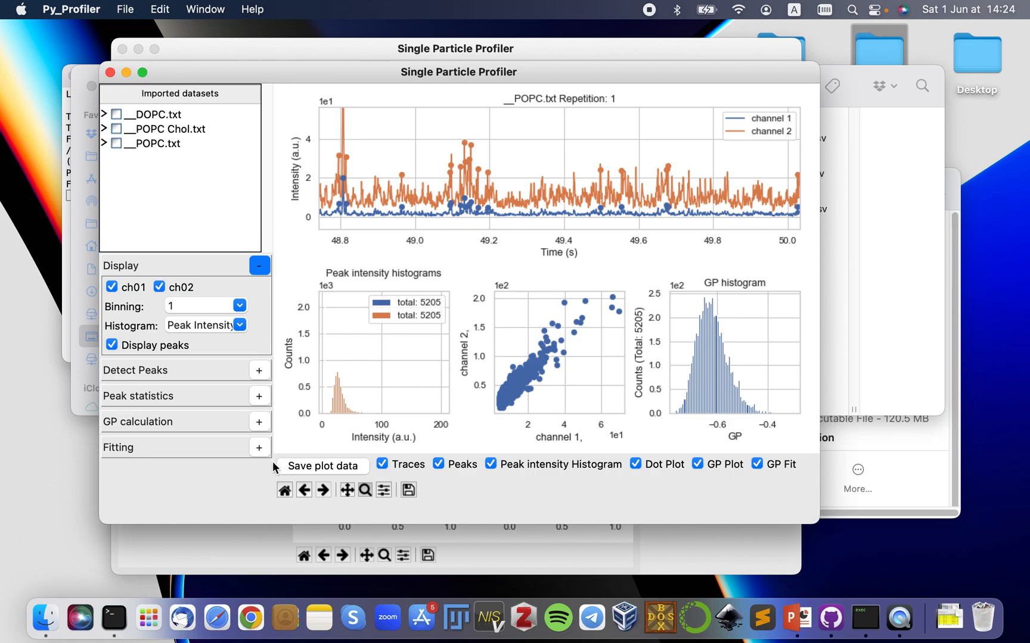
click(284, 490)
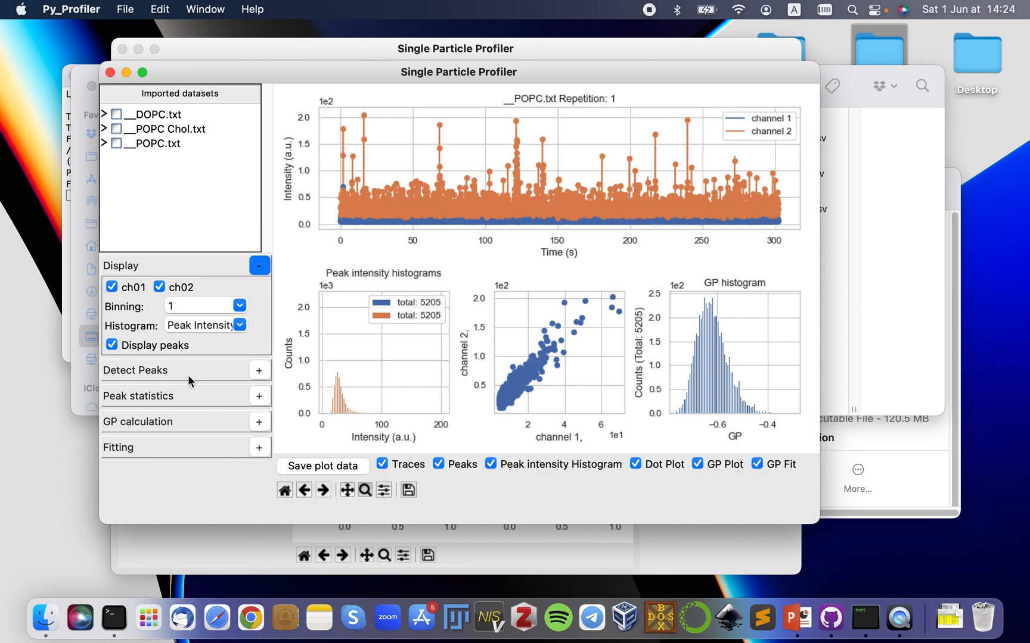
Turn off the display of peaks on the traces and base the histogram on Peak Prominence
click(136, 344)
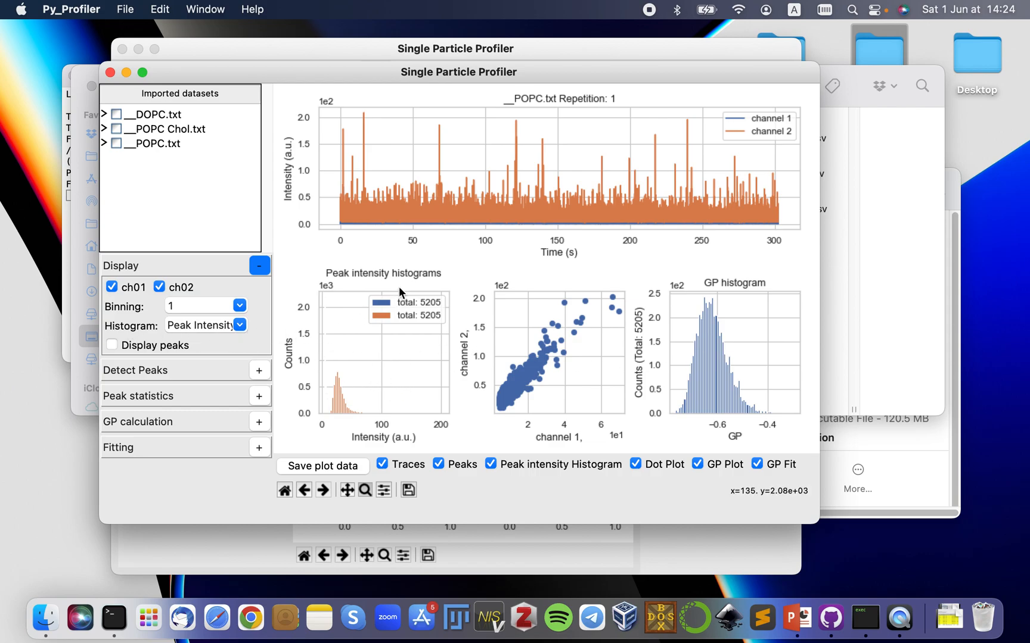
click(239, 326)
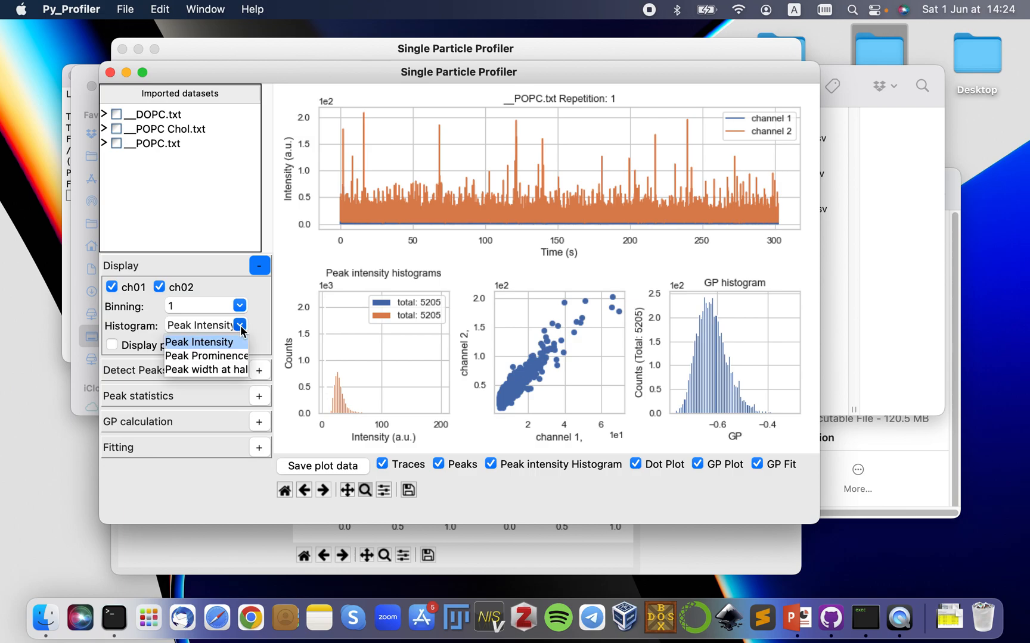
click(221, 358)
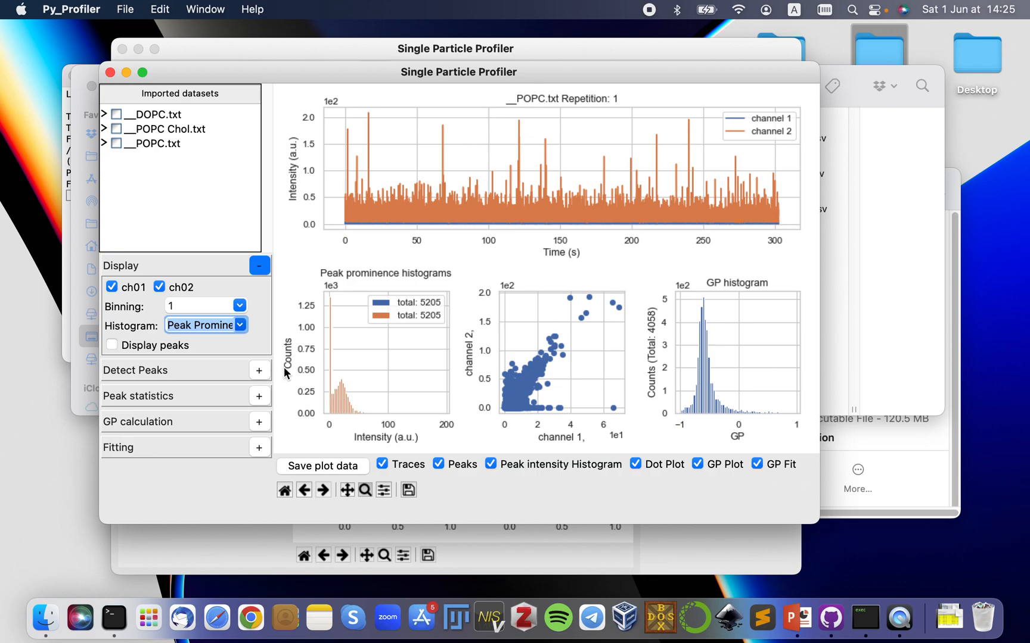
View the histogram of peak width at half maximum, restore Peak Intensity, and collapse the display settings
click(241, 326)
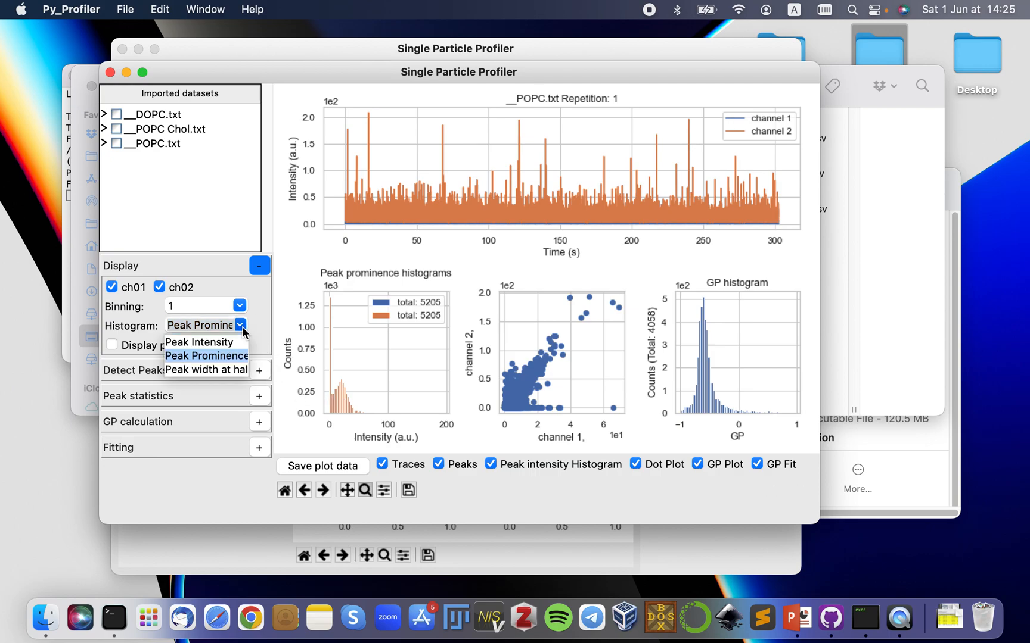
click(230, 374)
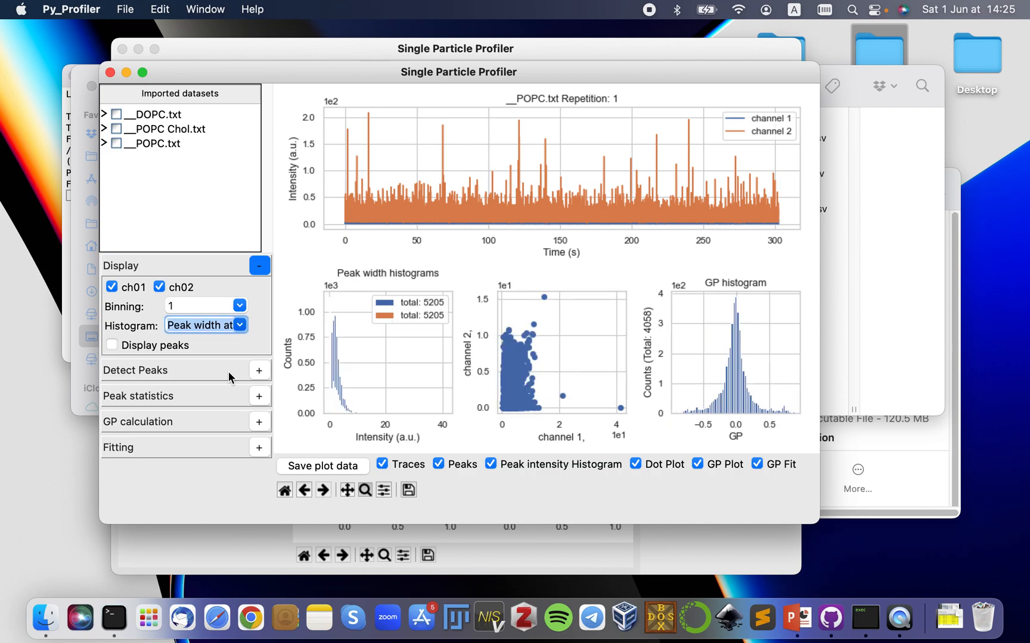
click(239, 326)
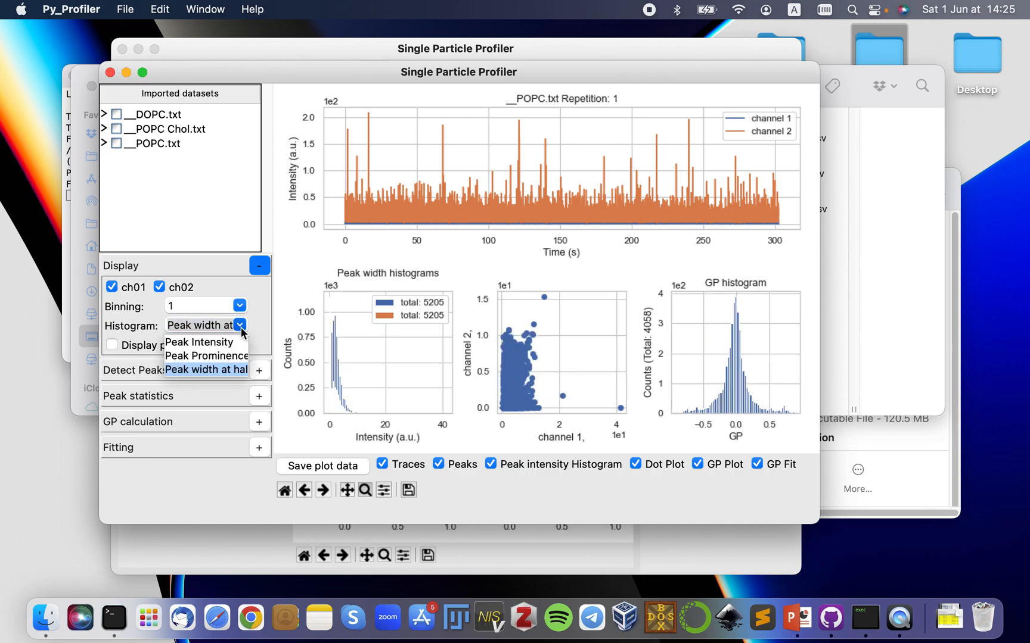
click(225, 344)
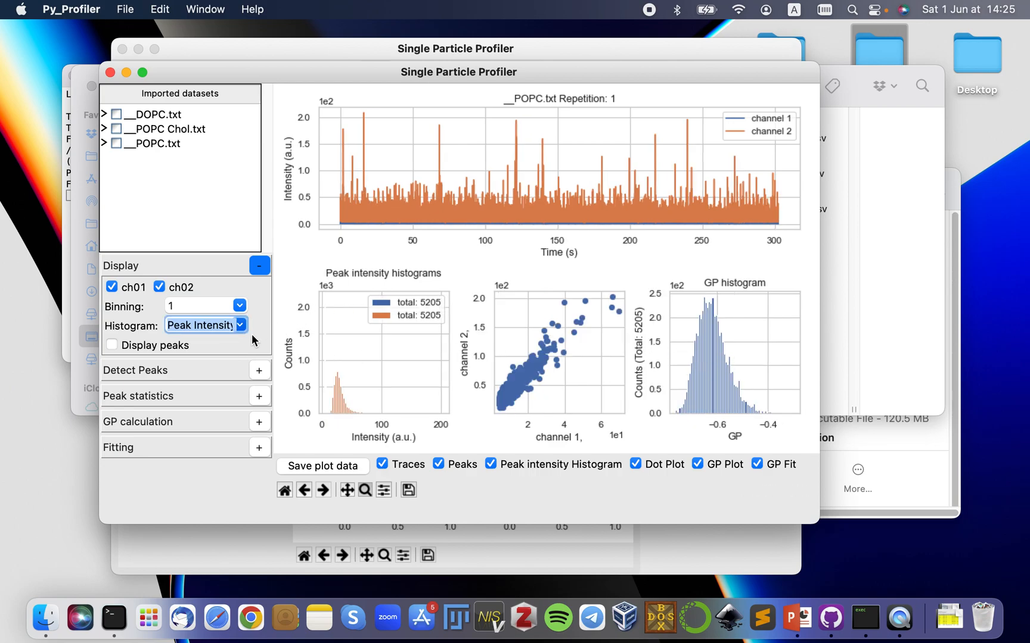
click(258, 266)
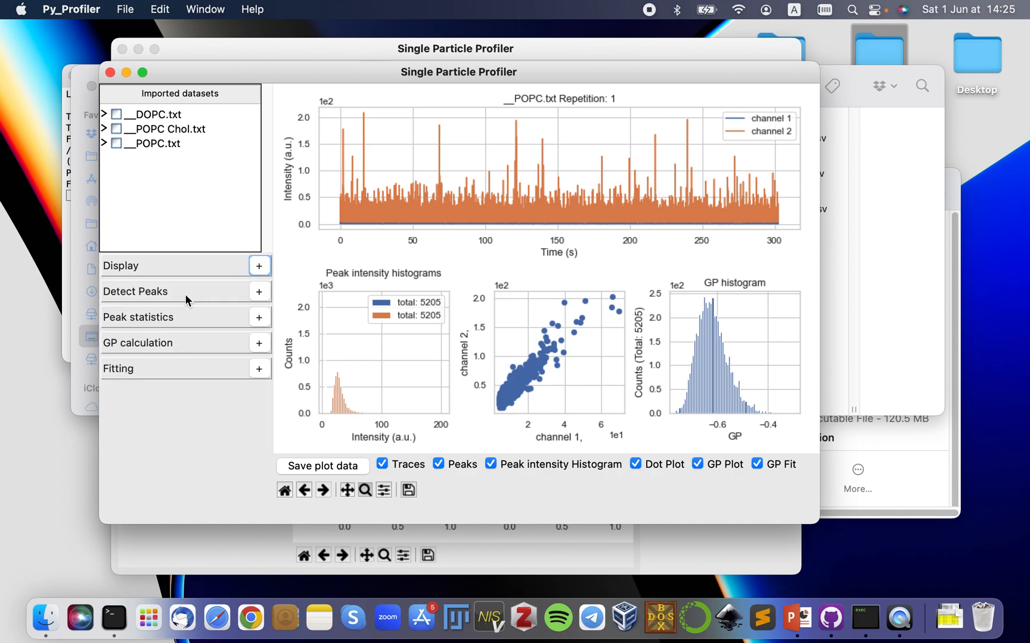
Check which detection channels and thresholding methods the peak detection settings offer, leaving channel 1 and z-score selected
click(258, 292)
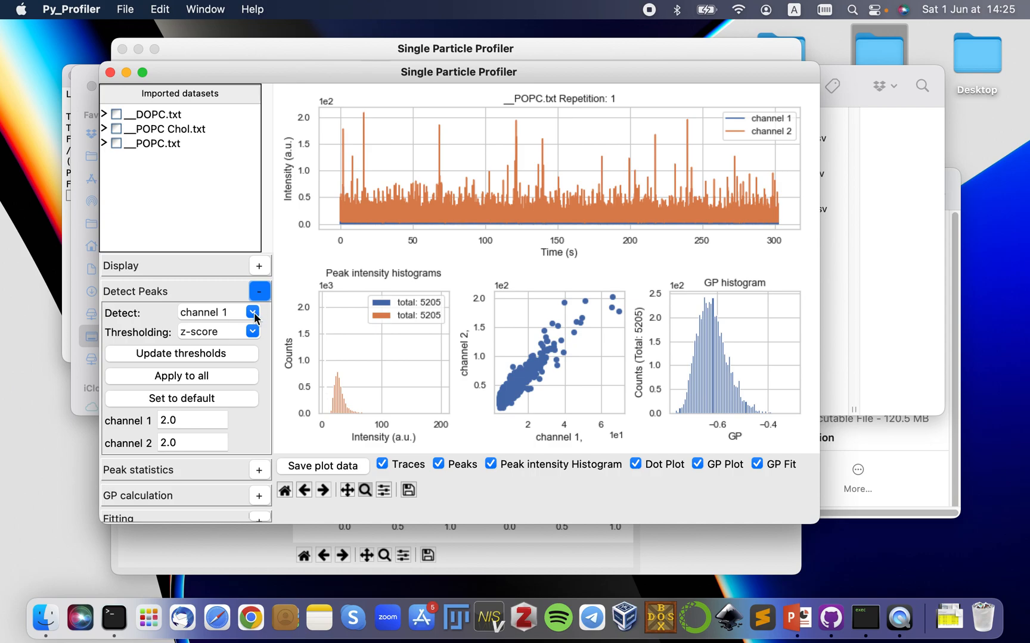
click(252, 313)
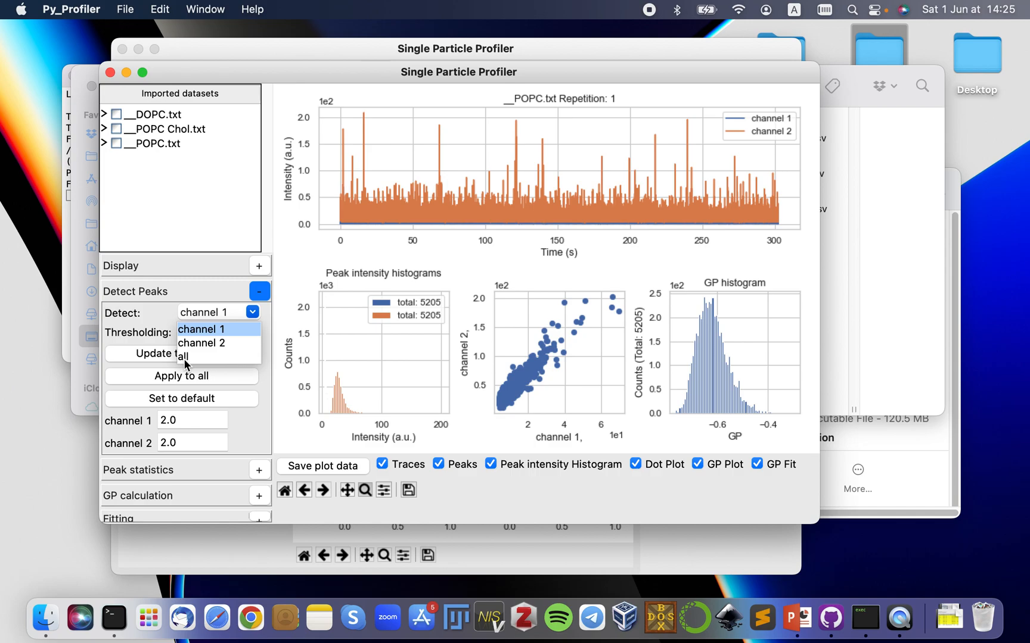
click(261, 311)
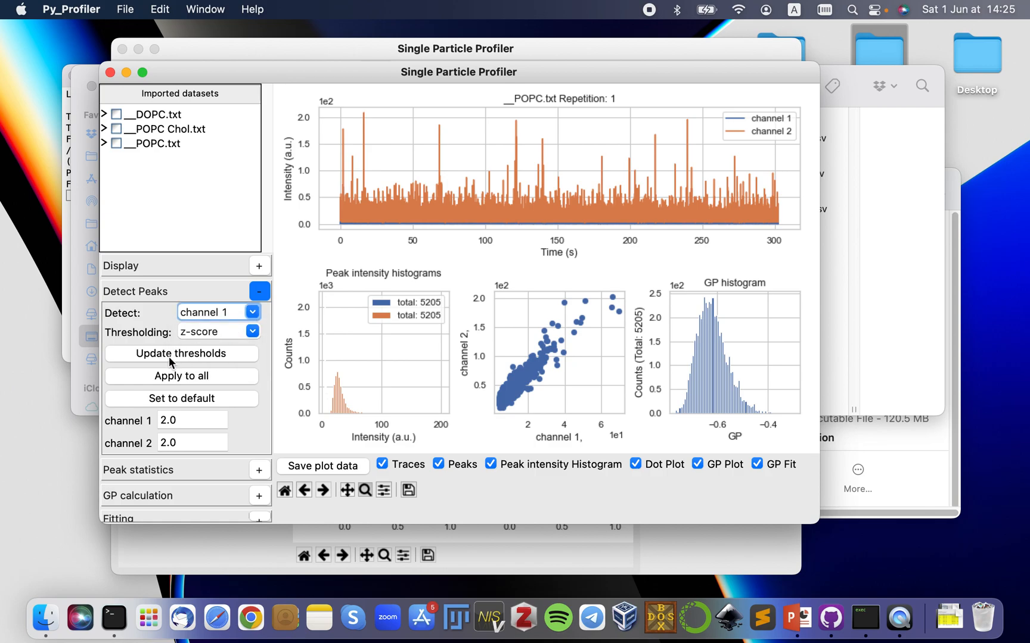
click(254, 334)
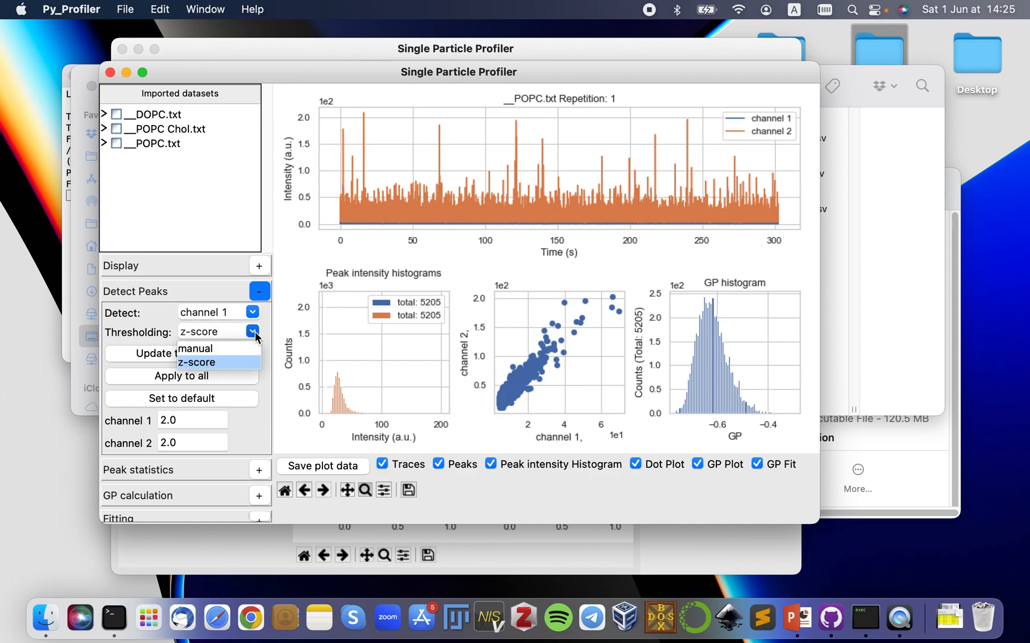
click(255, 334)
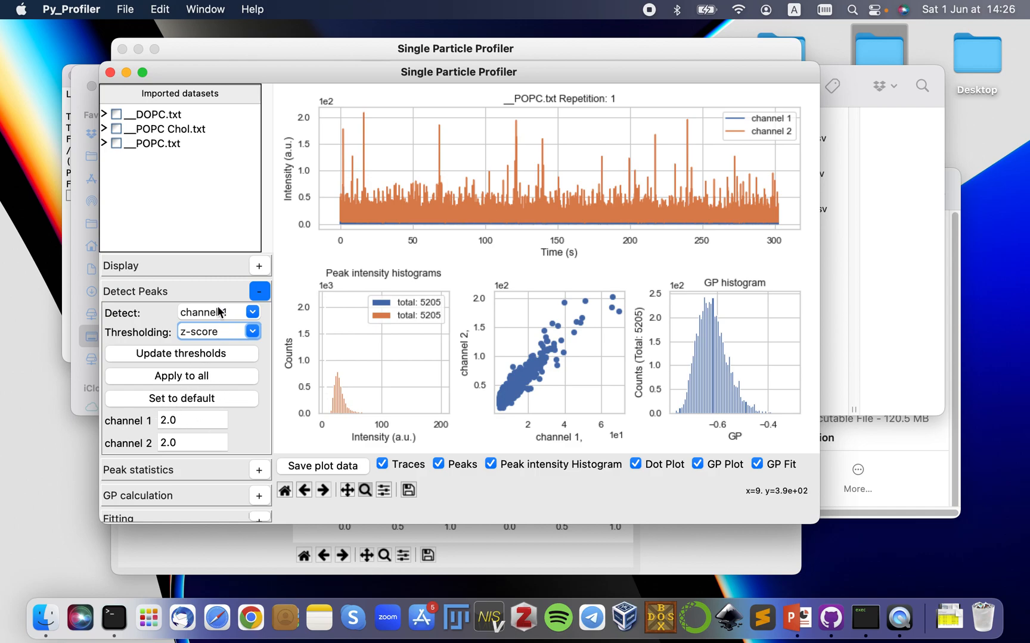
Try channel 1 peak thresholds of 3 and 1, updating the detected peaks for each value
drag(185, 422, 150, 420)
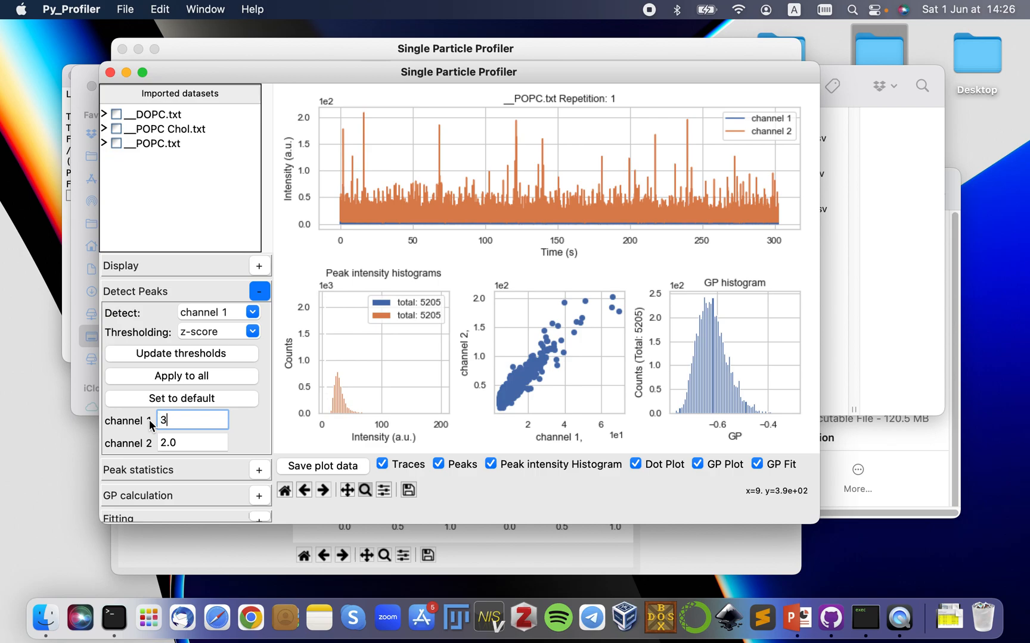
click(192, 355)
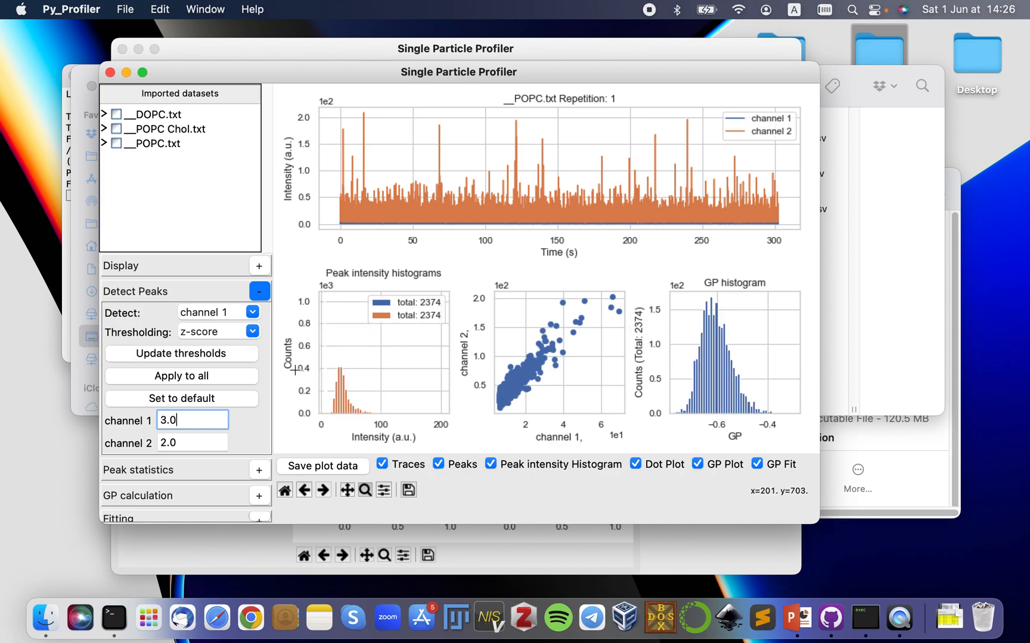
drag(201, 420, 149, 423)
text(1)
click(194, 356)
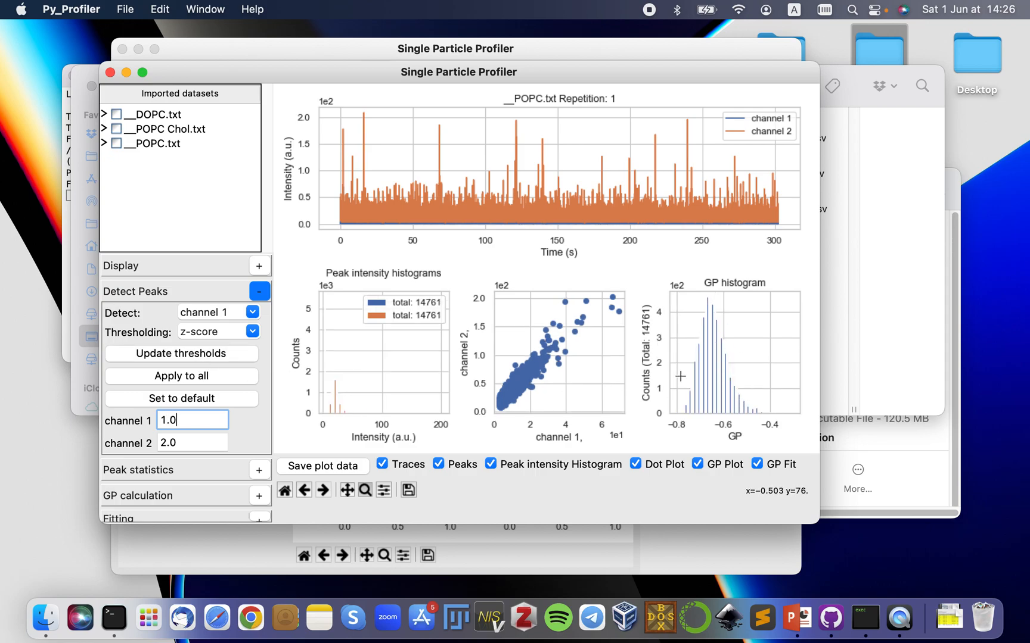
Set the channel 1 peak threshold back to 2, update the detected peaks, and collapse the detection settings
double_click(161, 420)
text(2)
click(169, 355)
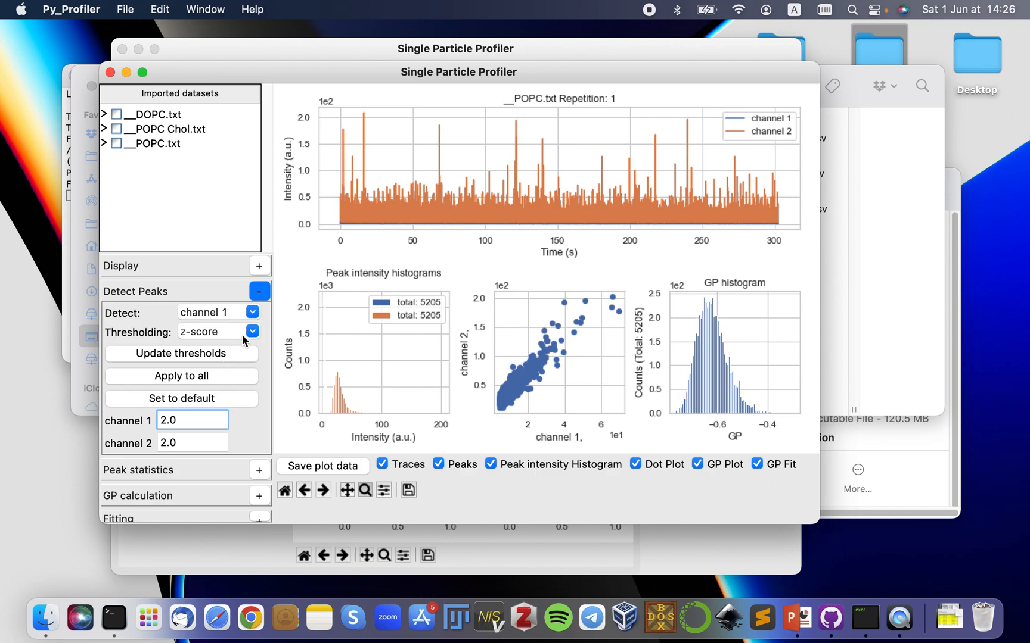
click(259, 292)
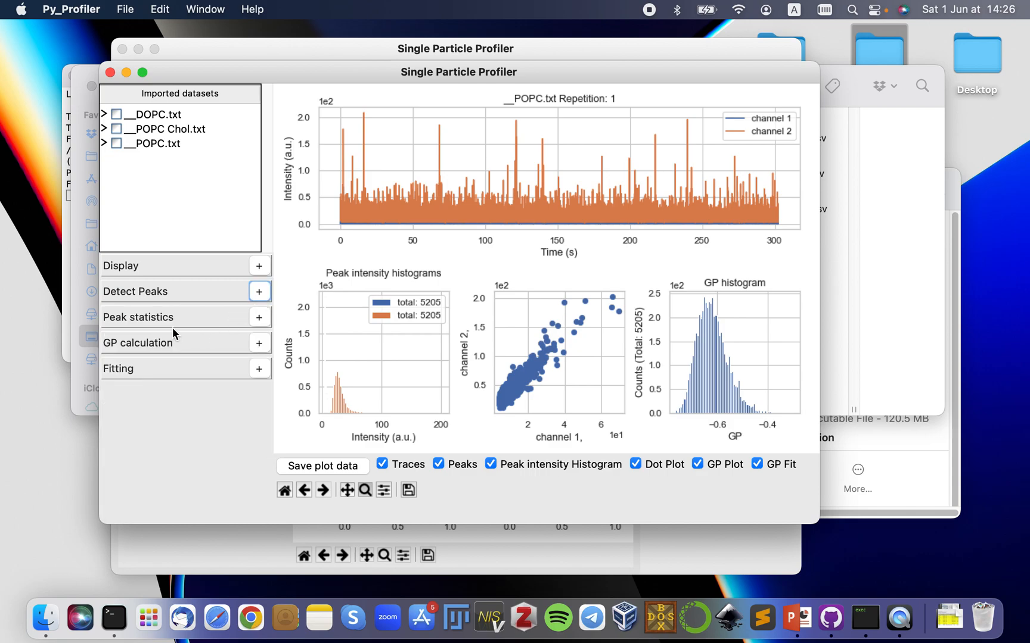
Examine the peak statistics for the total and above-threshold peaks of both channels
click(266, 323)
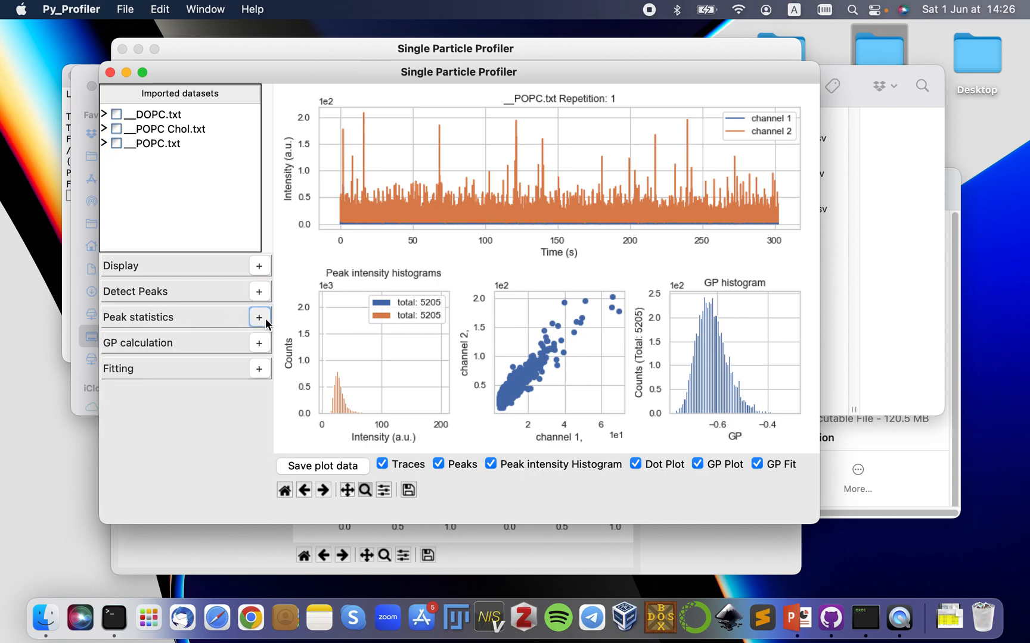
click(260, 318)
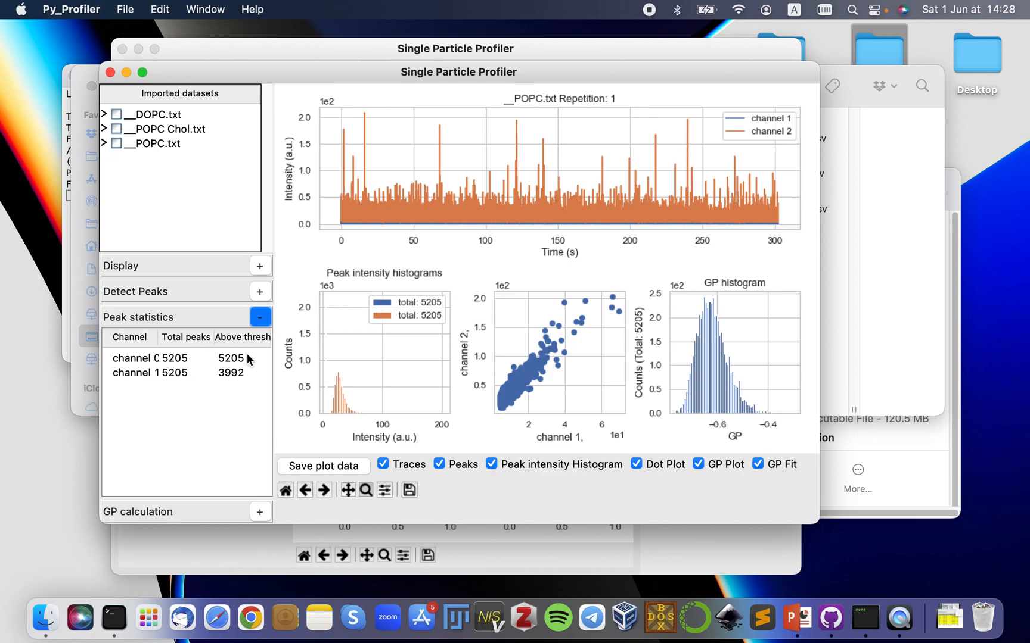
click(259, 320)
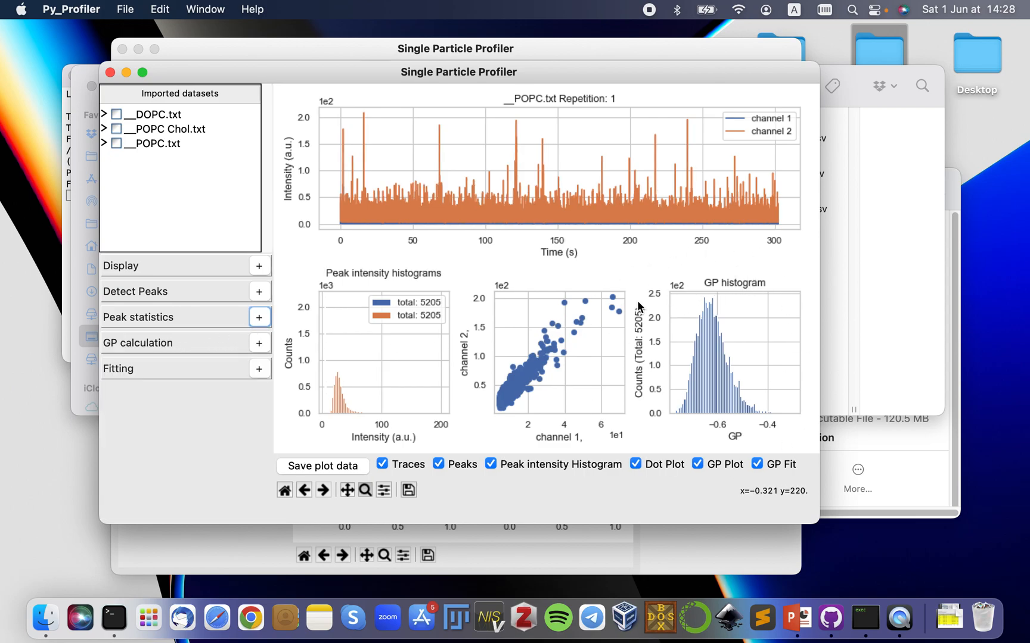
In the GP calculation settings, swap the channels by assigning ch02 as blue and ch01 as red
click(259, 344)
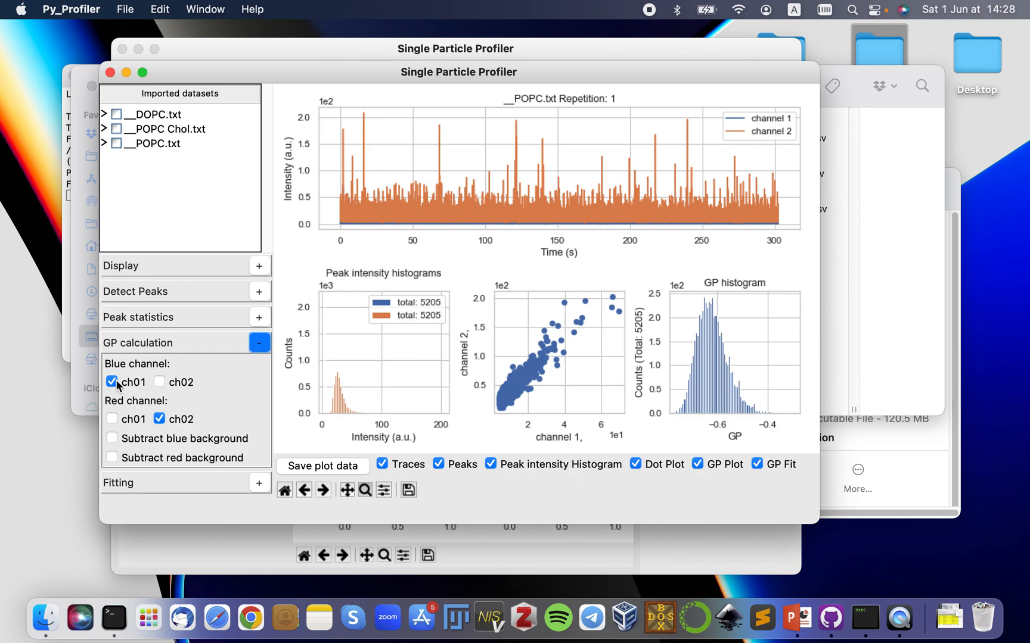
click(160, 382)
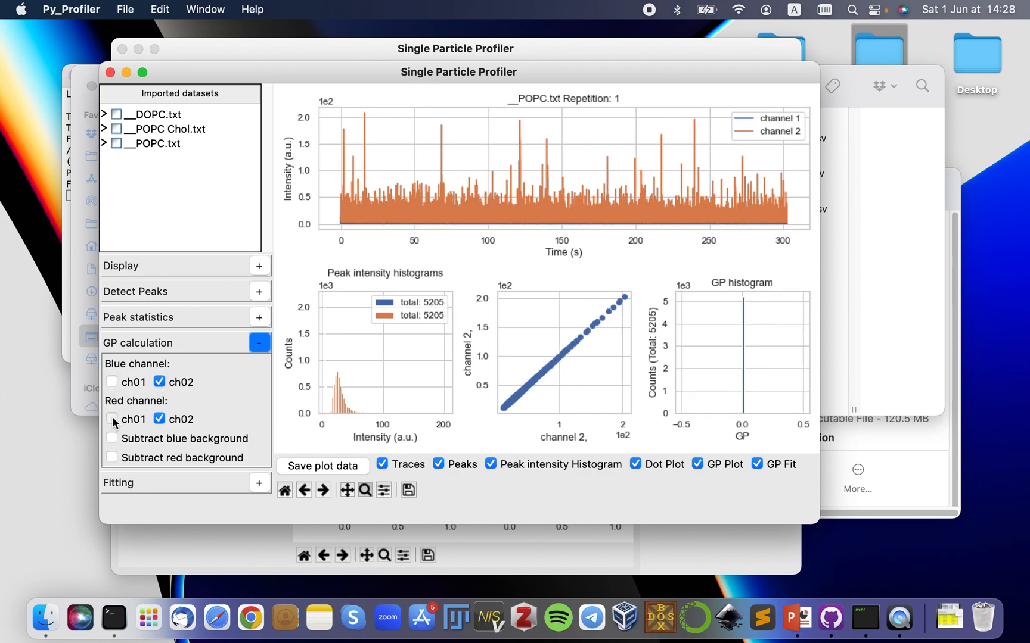
click(159, 419)
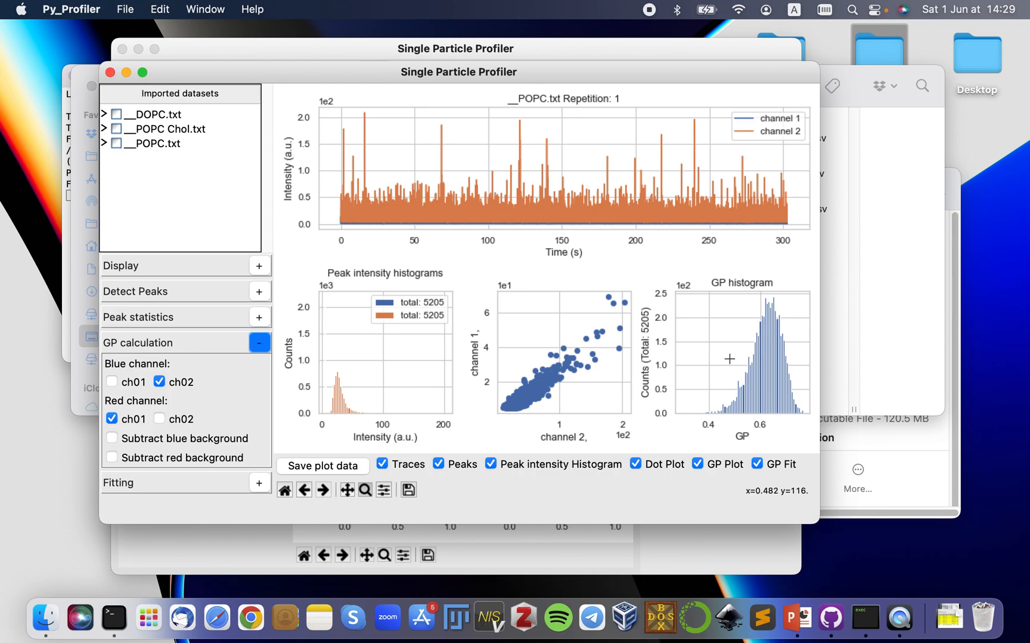
Calculate GP with both channels as blue and ch02 as red, and restore ch01 alone as the blue channel
click(112, 384)
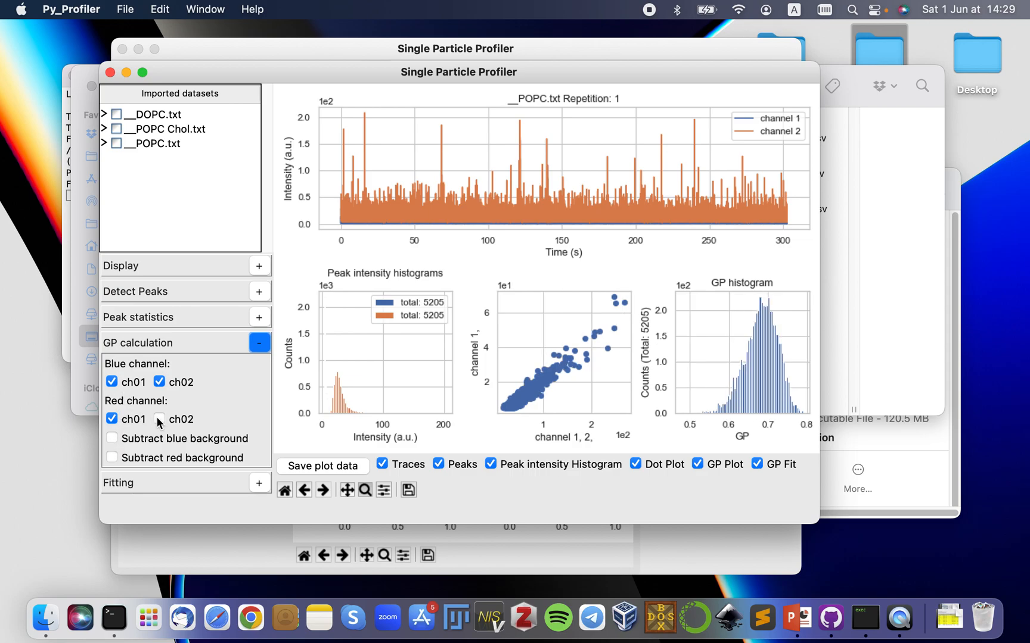
click(118, 424)
click(113, 420)
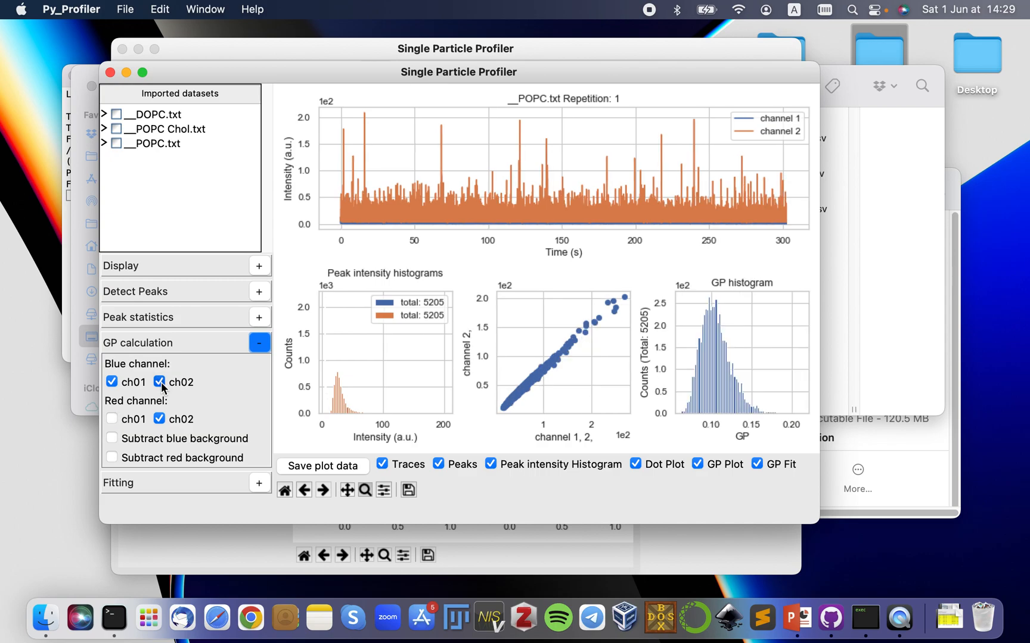
click(160, 382)
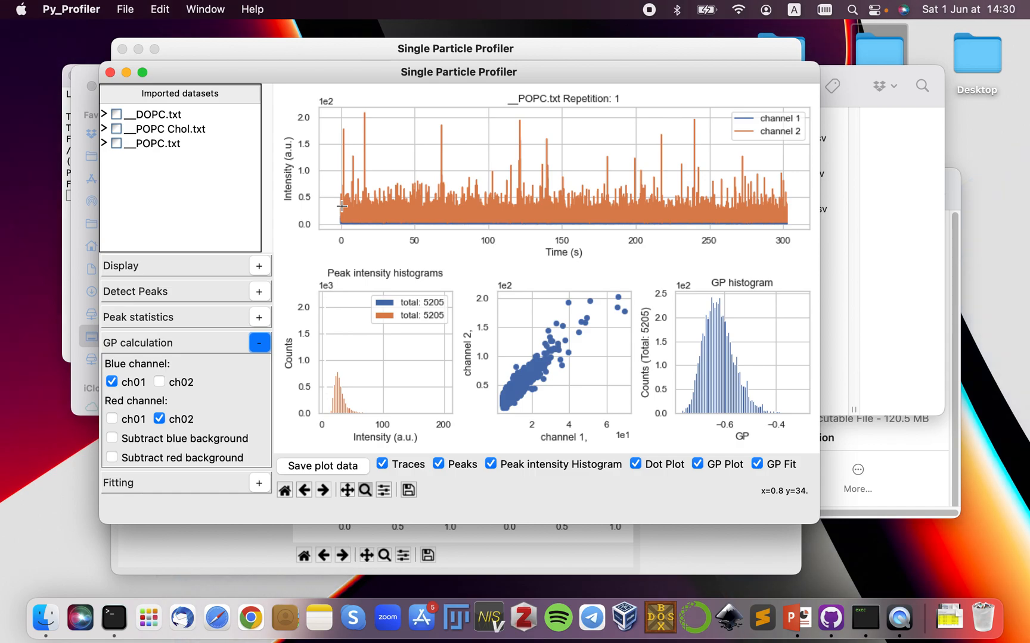
click(263, 343)
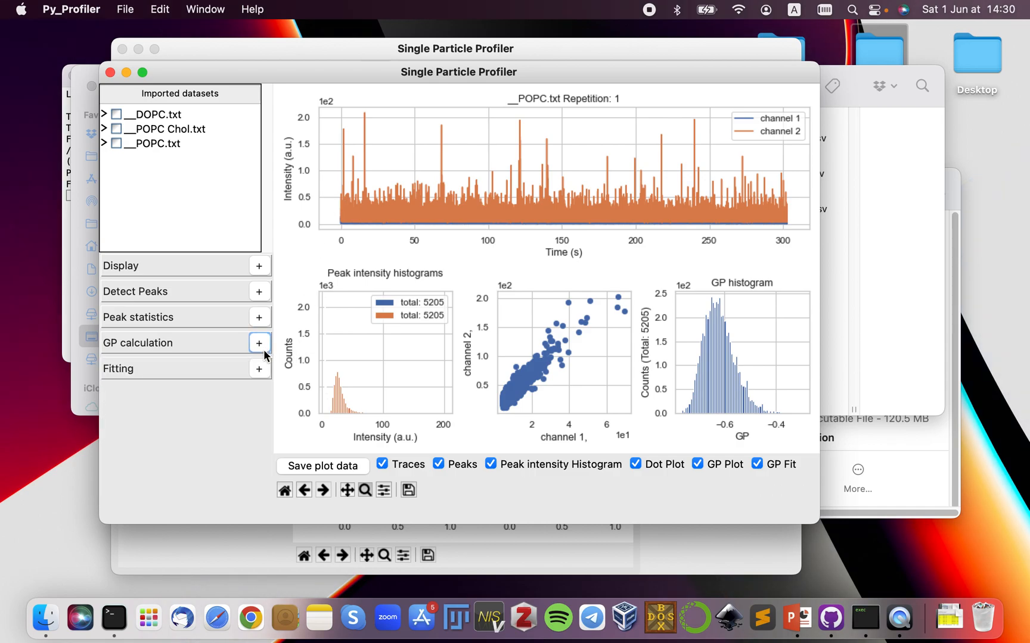
Fit the current GP histogram with a 1-component model, making the window taller to show all fitting parameters
click(260, 369)
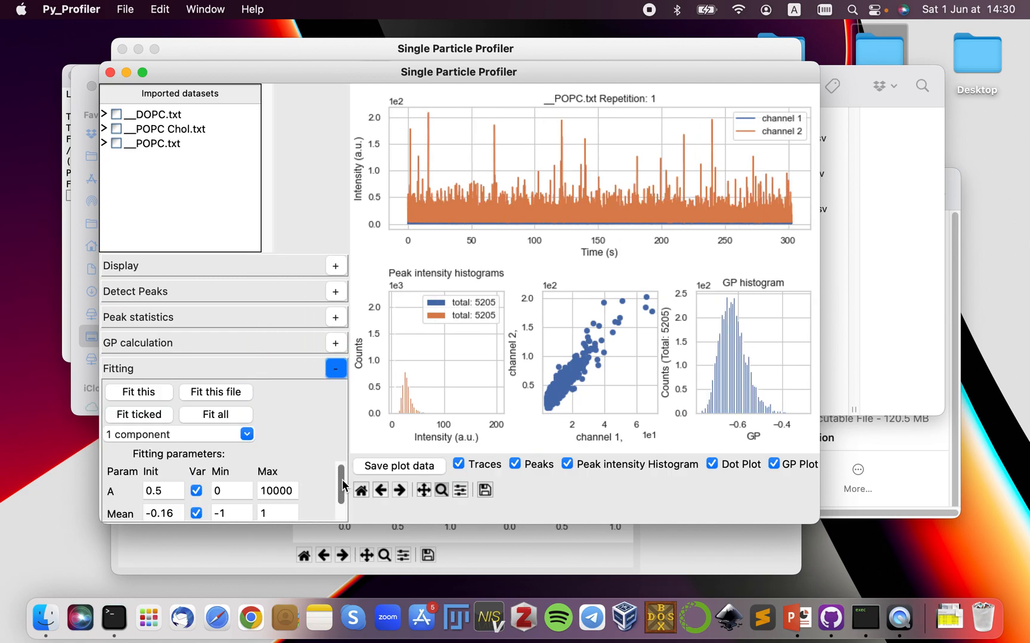
drag(328, 525, 326, 584)
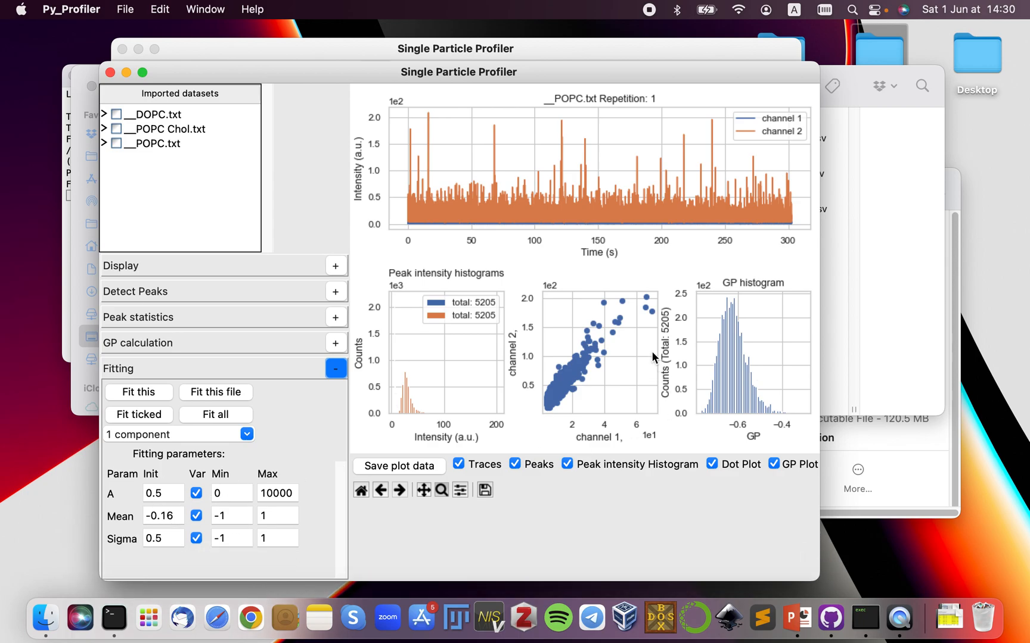
click(159, 394)
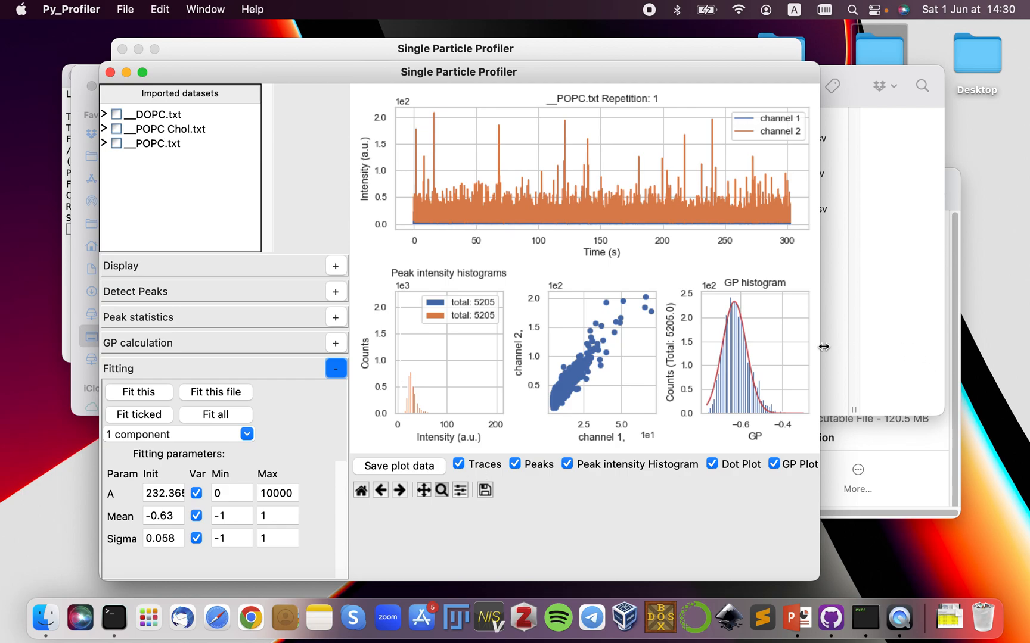
Widen the analysis window to reach all export options and save the plot data with the traces excluded
drag(820, 347, 906, 346)
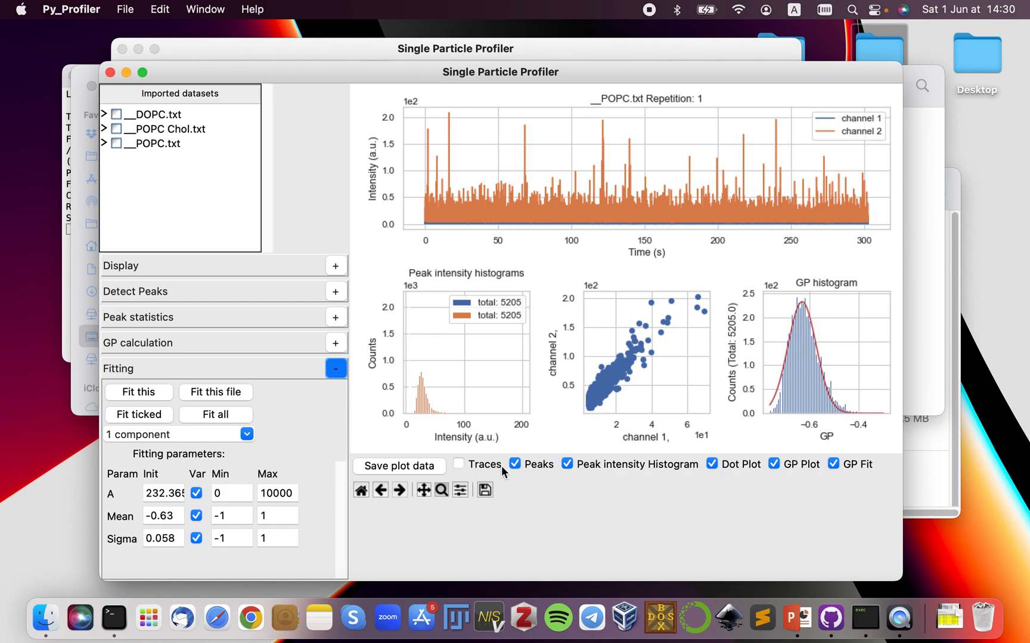
click(409, 473)
Switch to Finder and open the exported __POPC.txt_Plots_gp.xlsx from the LUVs NR12S folder
drag(815, 76, 774, 114)
click(903, 184)
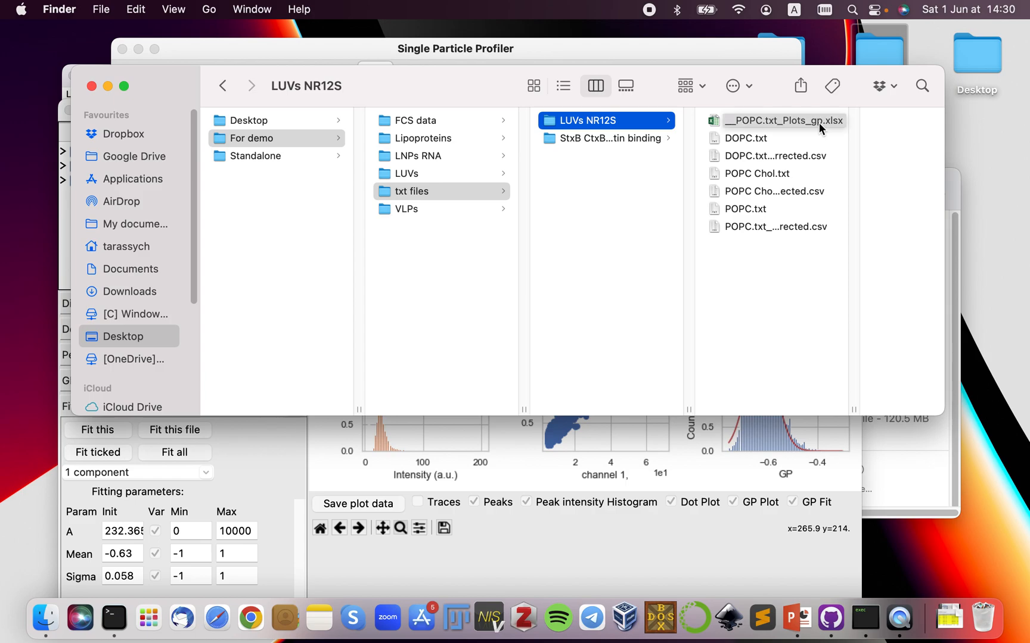
double_click(760, 121)
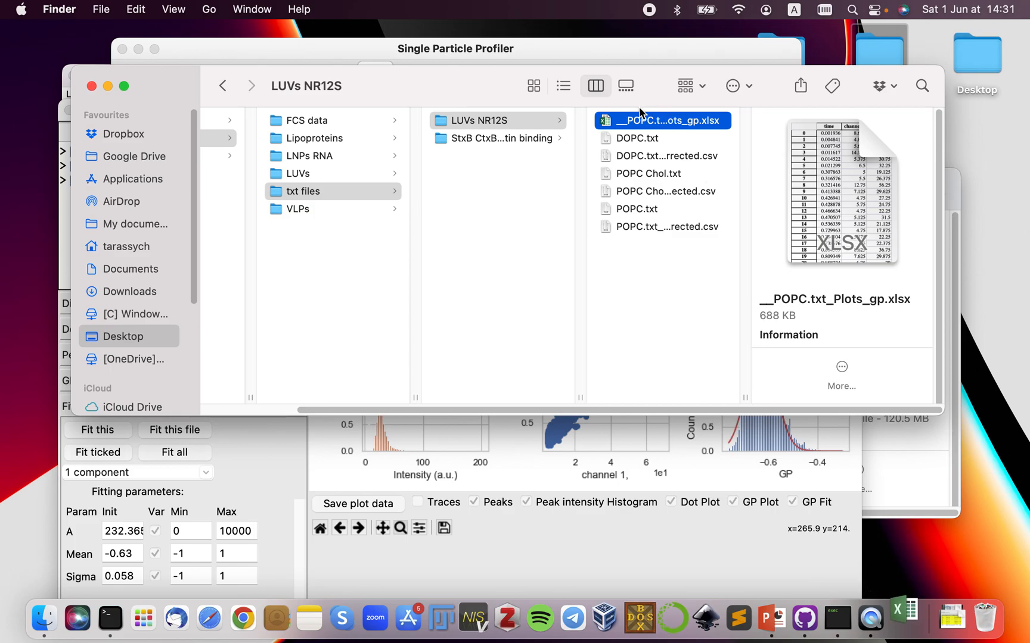
drag(402, 86, 438, 90)
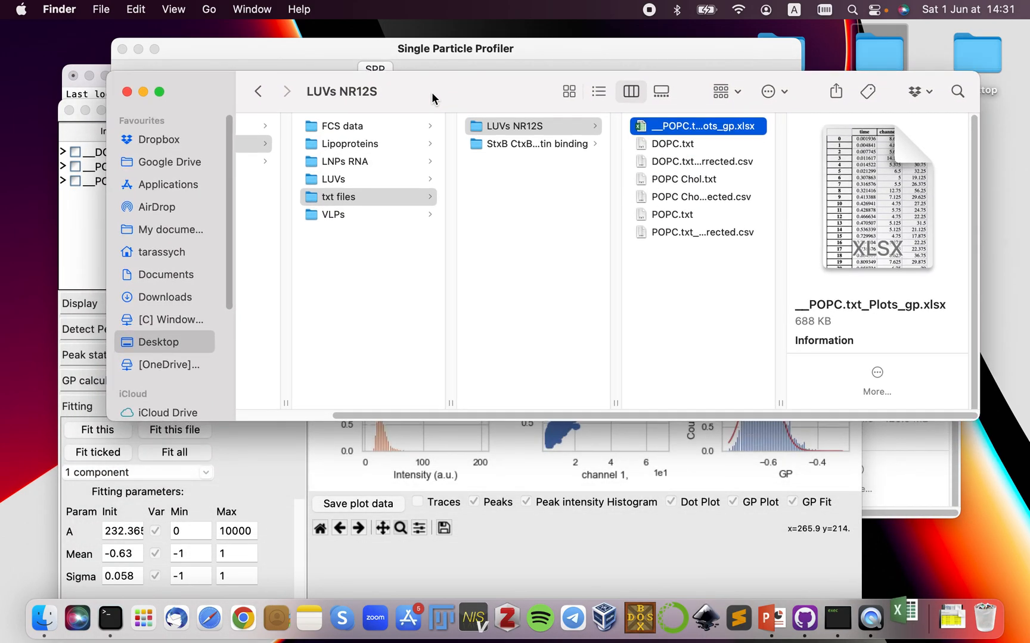
Open the exported __POPC.txt_Plots_gp.xlsx workbook in Excel and expand it to full screen
double_click(660, 128)
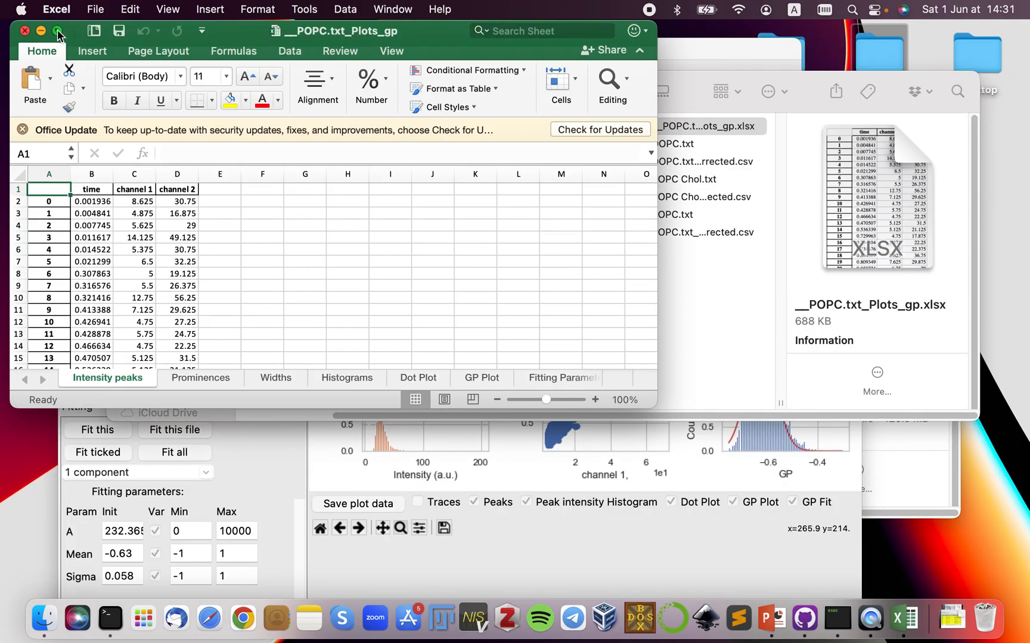
mouse_move(59, 33)
click(58, 32)
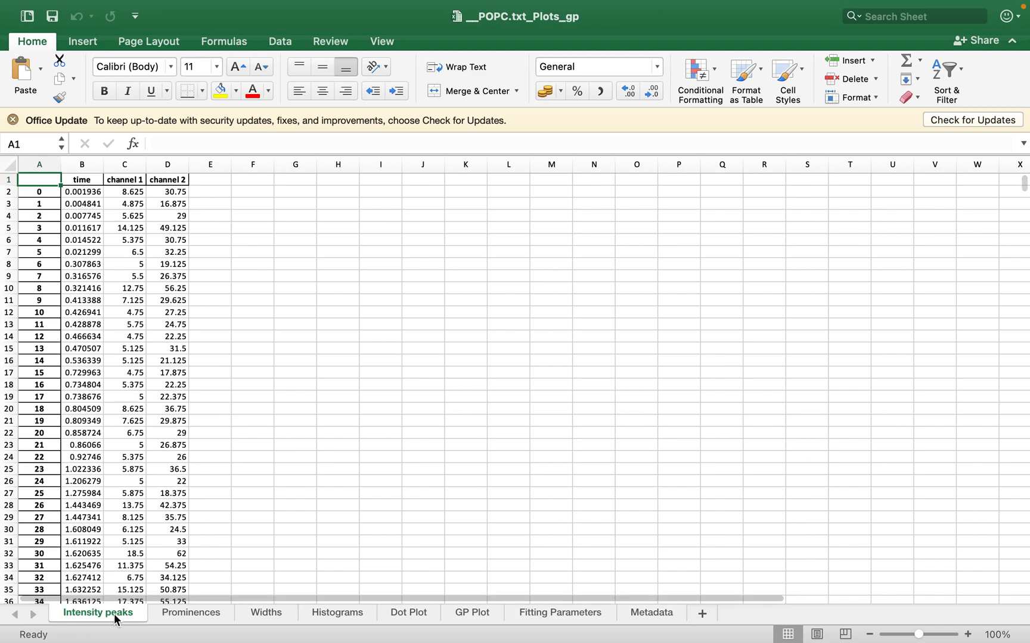
Look through the Prominences, Widths, Histograms and Dot Plot sheets of the exported workbook
click(183, 616)
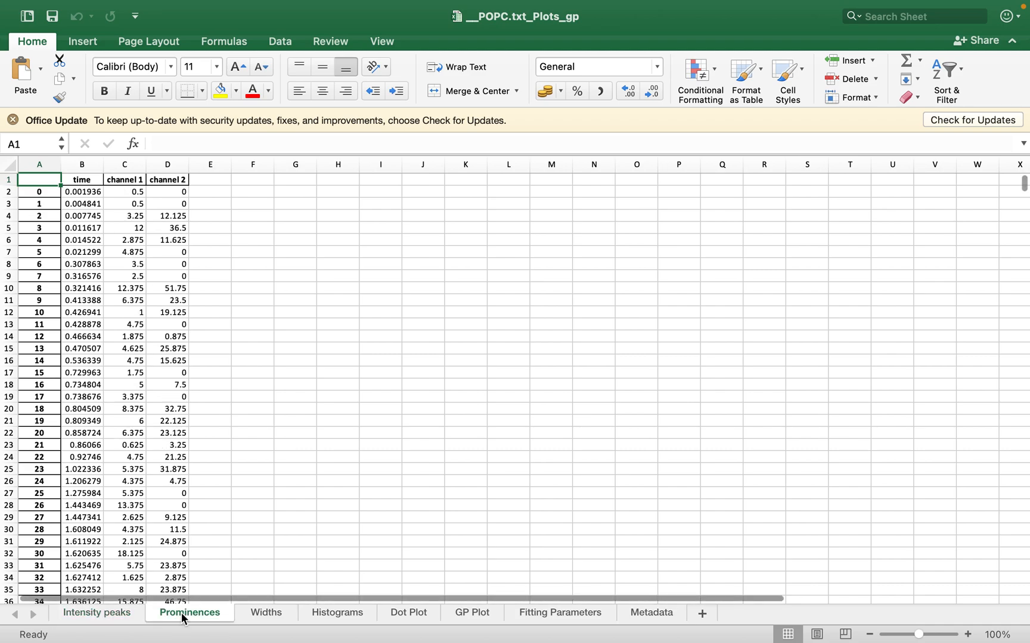
click(272, 613)
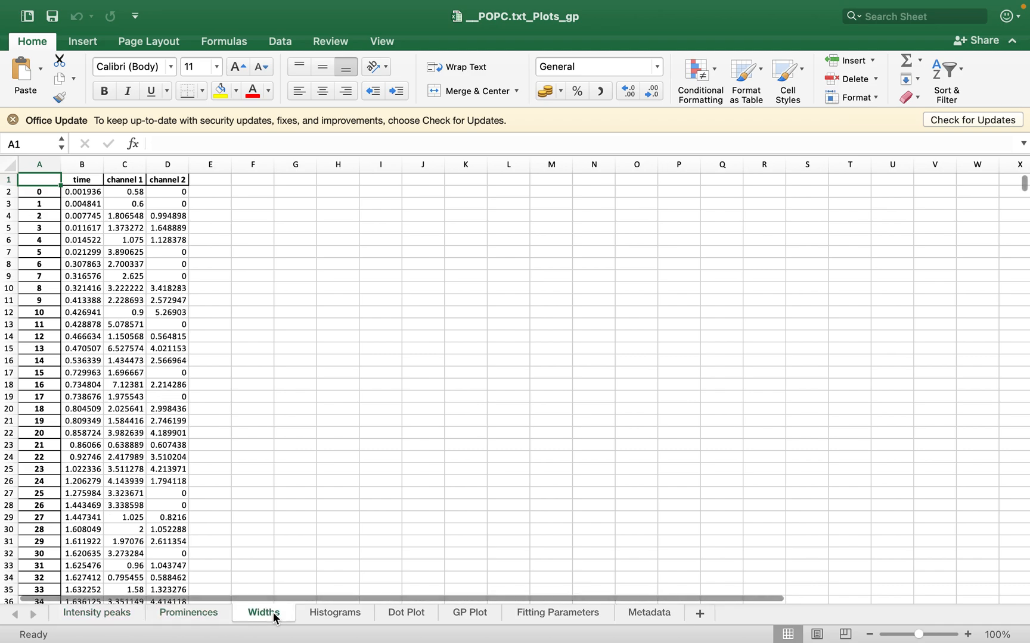
click(328, 617)
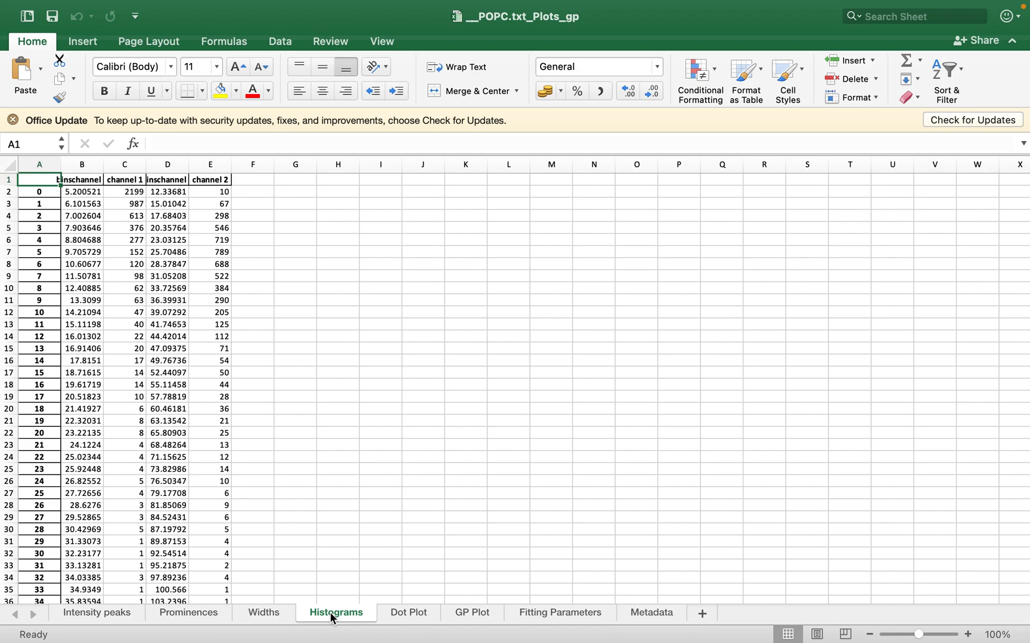
click(245, 611)
click(212, 619)
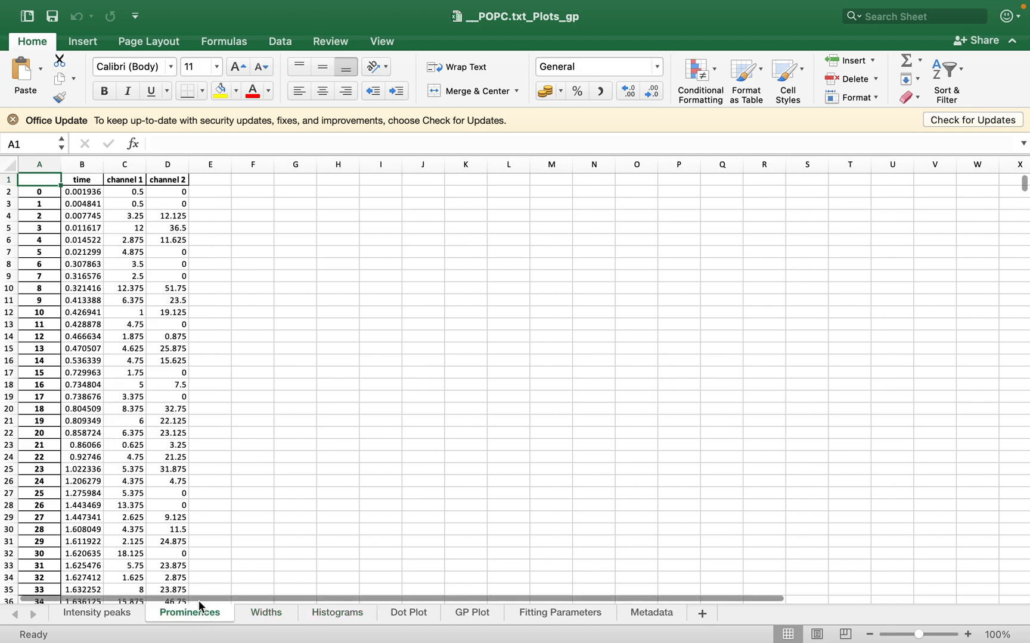
click(267, 615)
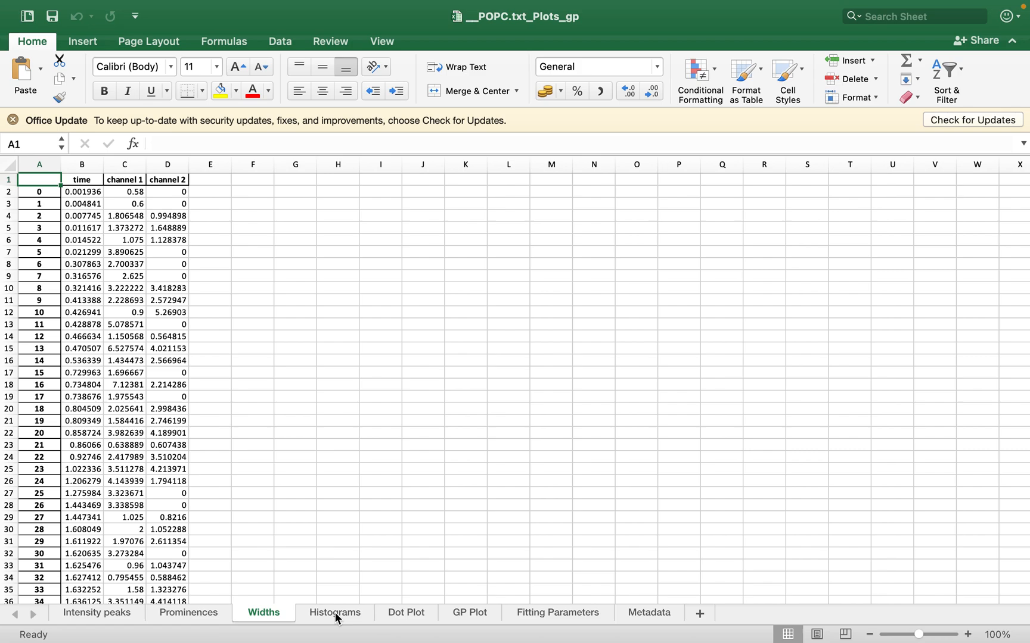
click(397, 616)
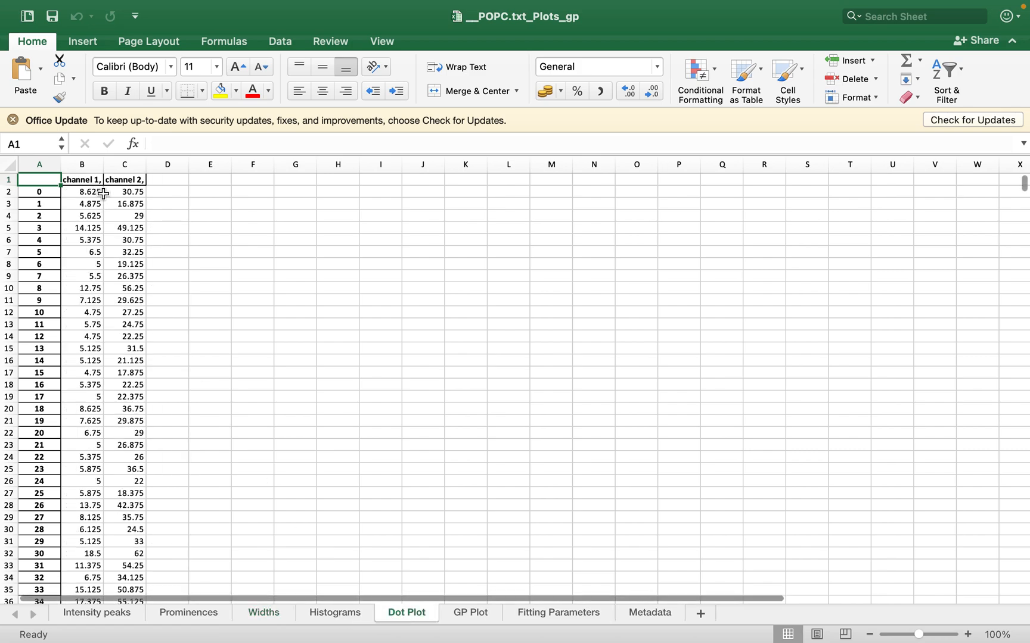
Examine the GP list, histogram bins and counts, and fit curve columns on the GP Plot sheet
click(471, 616)
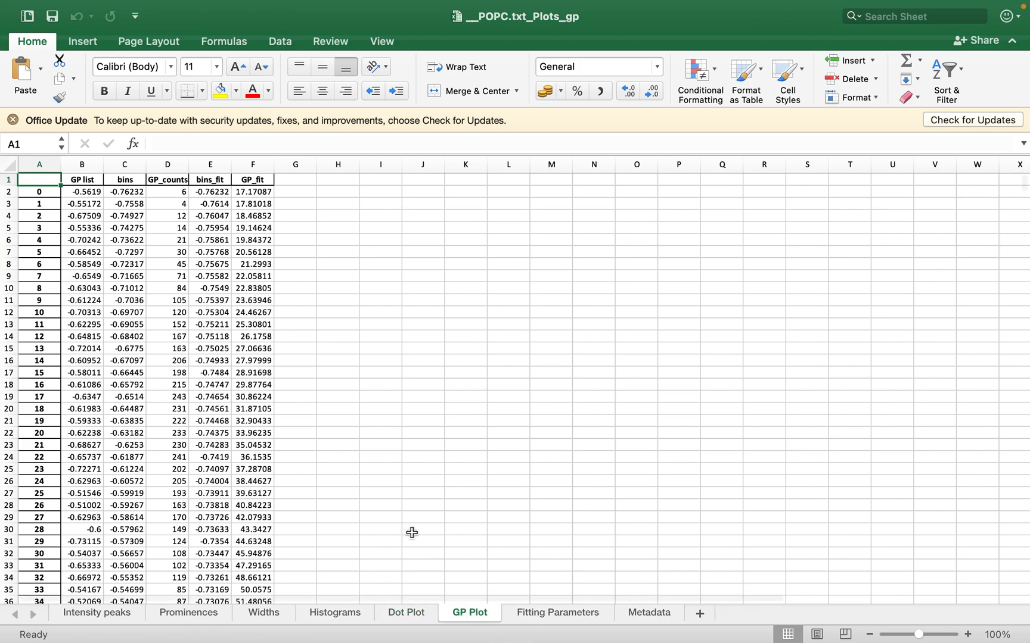
click(73, 164)
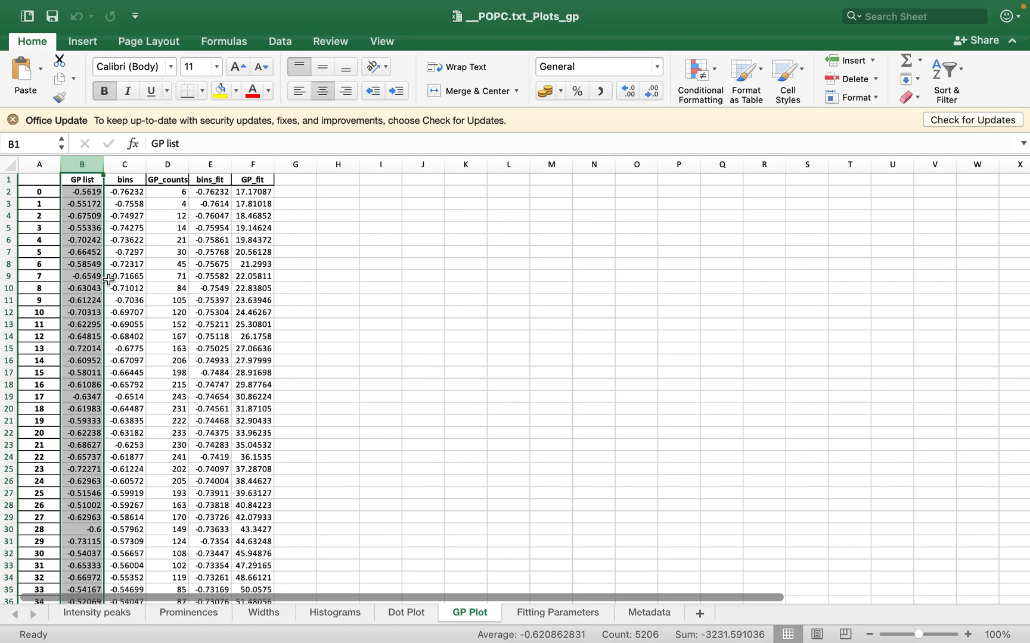
scroll(203, 307, down, 15)
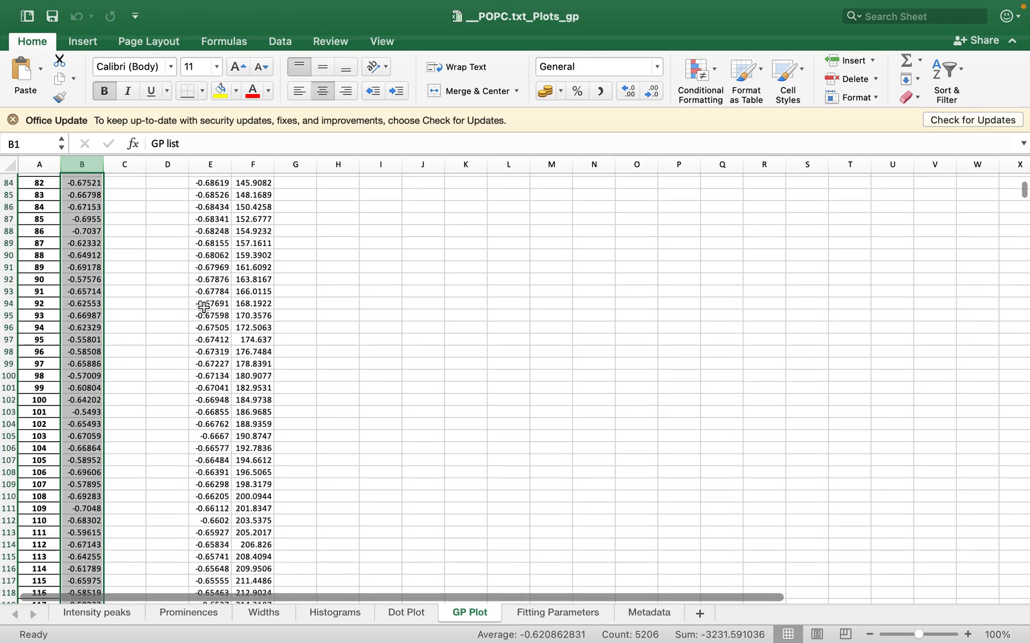
scroll(197, 305, up, 20)
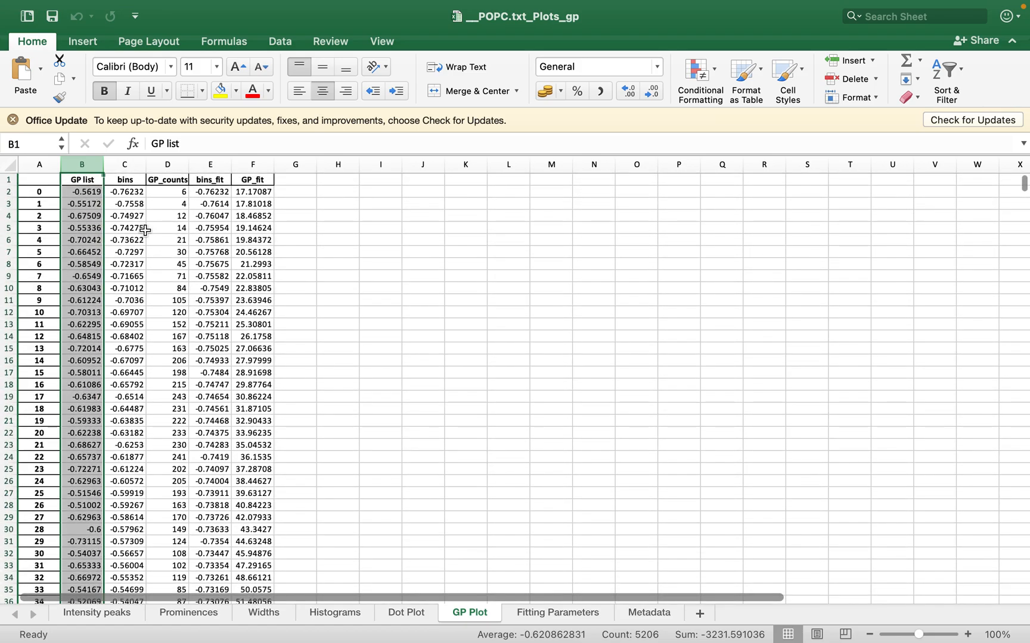
drag(123, 165, 256, 165)
scroll(298, 253, down, 2)
scroll(298, 253, up, 2)
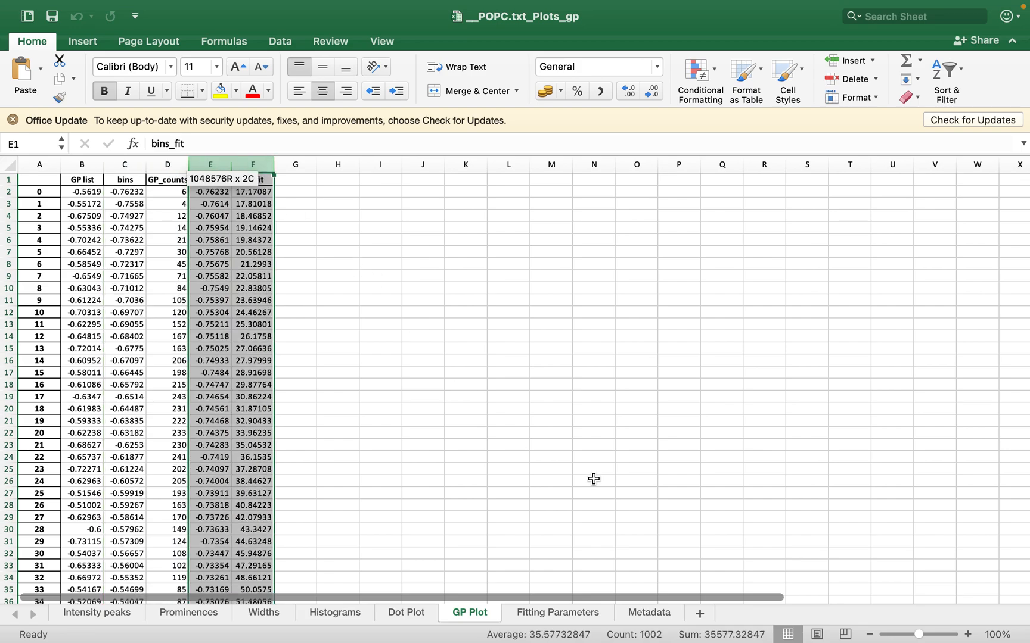
Examine the fit parameters, chi-square values and score on the Fitting Parameters sheet, widening the Parameter column to show full names
click(558, 614)
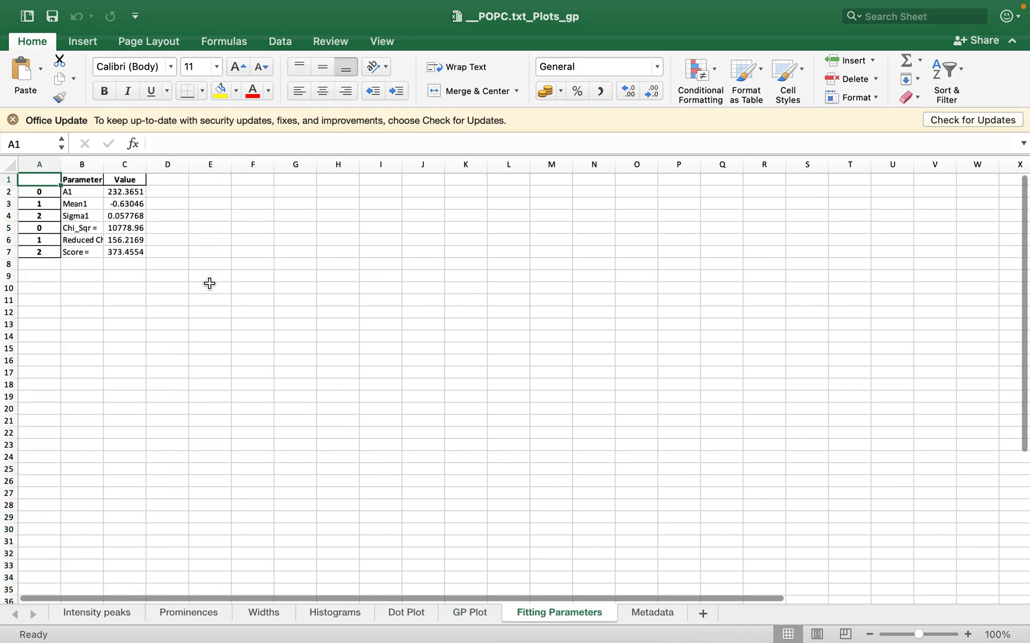
click(78, 191)
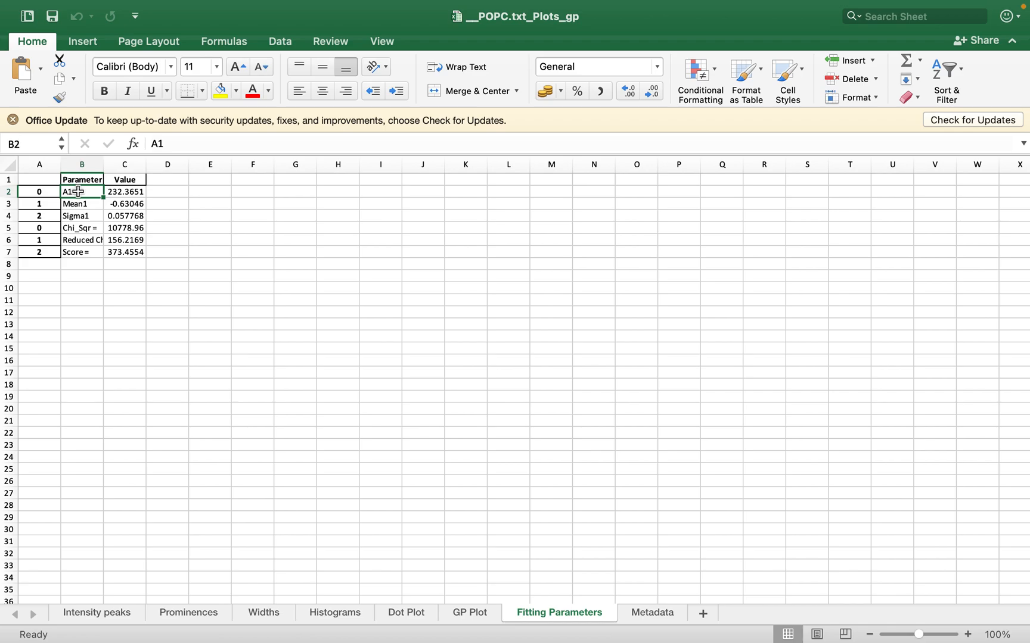
click(78, 204)
click(78, 216)
drag(81, 230, 129, 256)
drag(104, 164, 143, 168)
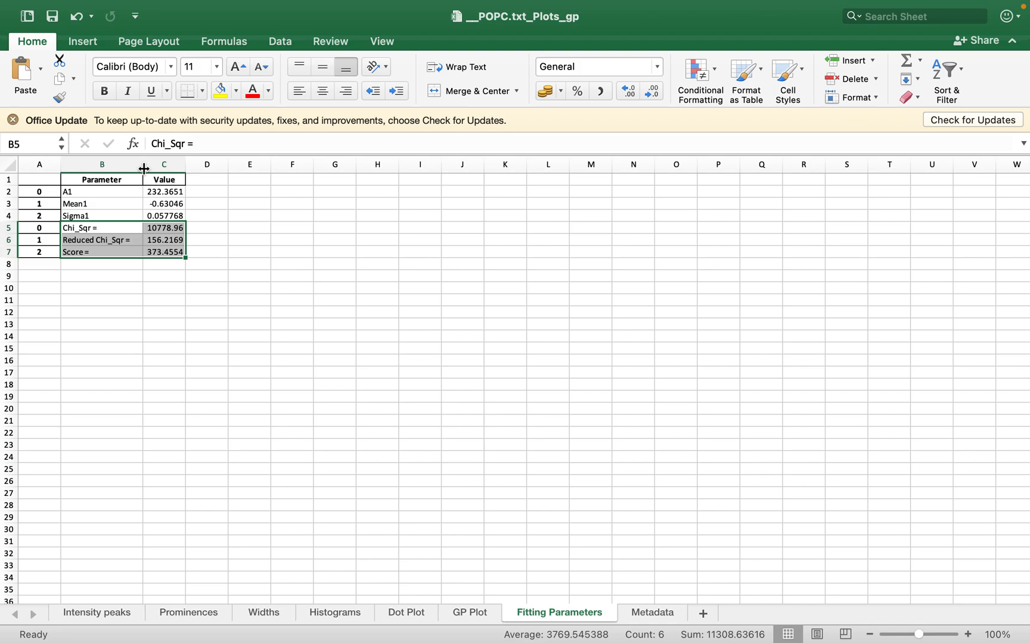
click(107, 299)
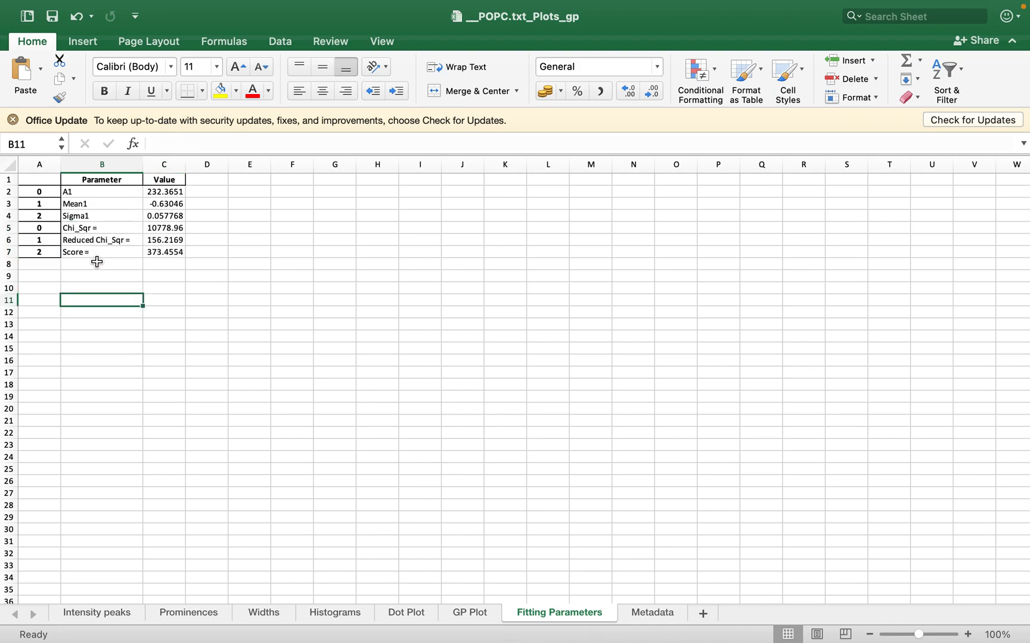
click(91, 253)
click(110, 285)
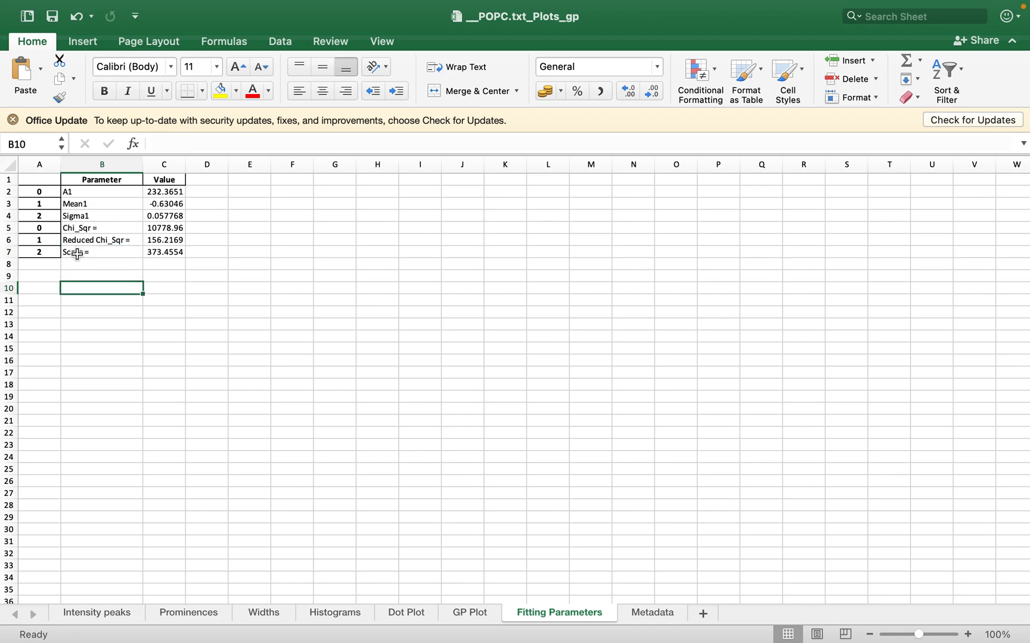
Widen the columns of the Metadata sheet and examine the z-score threshold rows for both channels
click(654, 613)
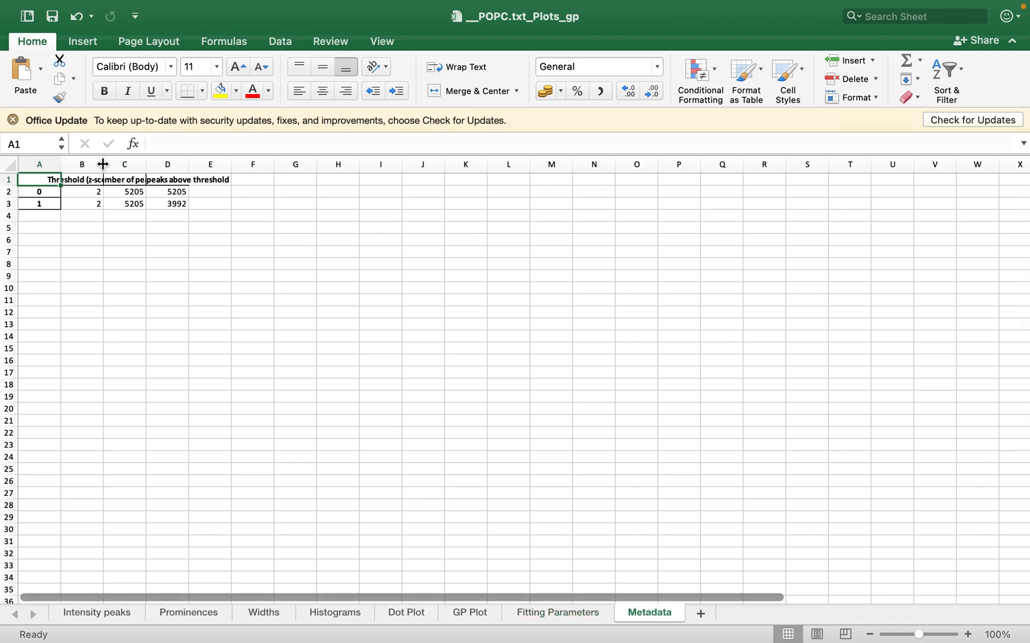
drag(61, 164, 352, 165)
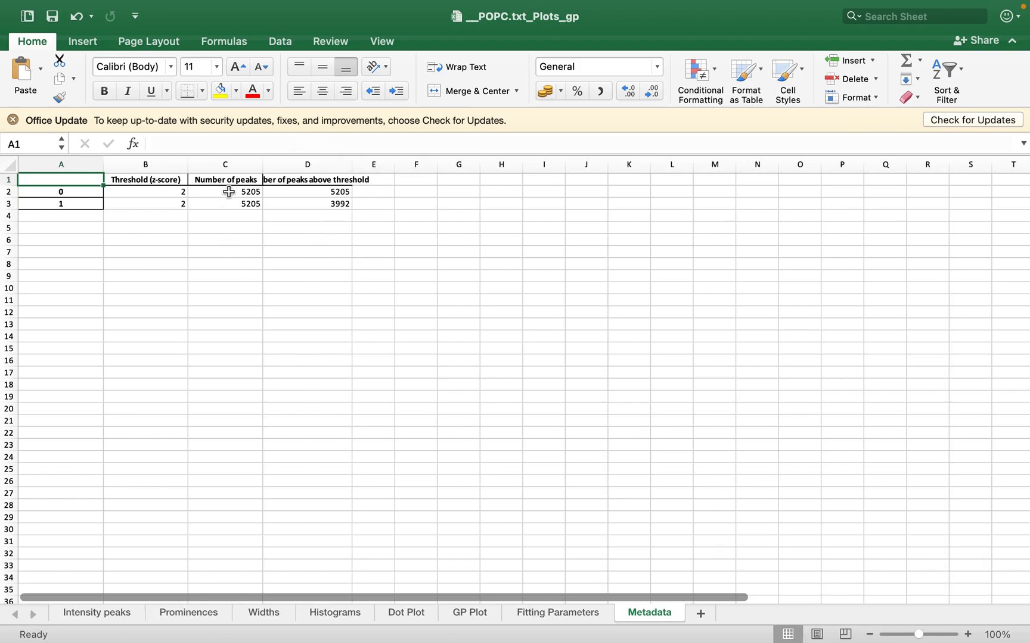
drag(229, 192, 302, 203)
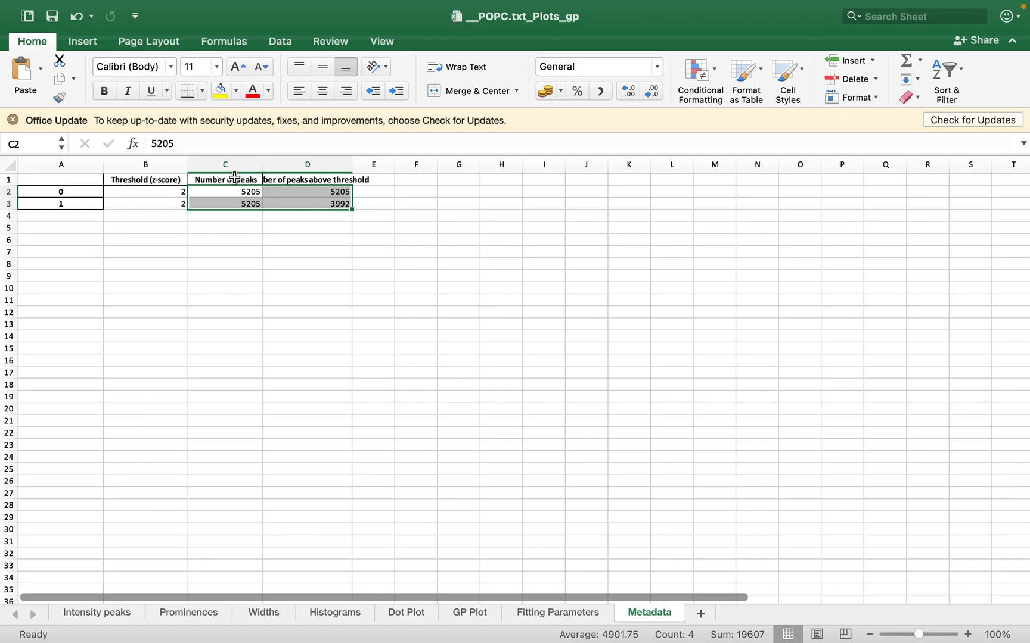
drag(151, 191, 151, 201)
click(169, 242)
click(162, 196)
click(160, 203)
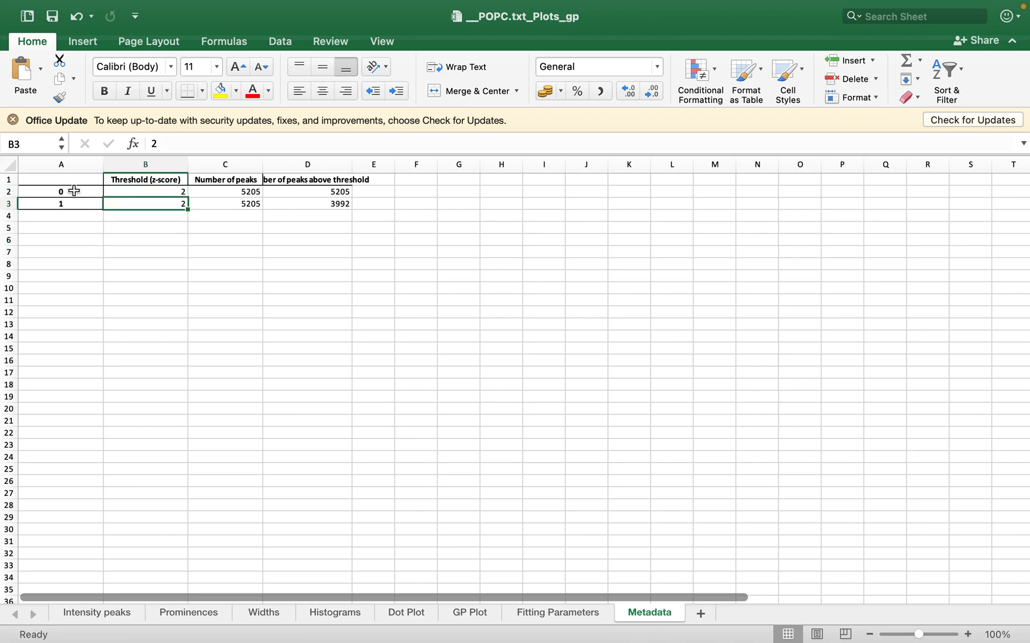
click(57, 202)
click(123, 264)
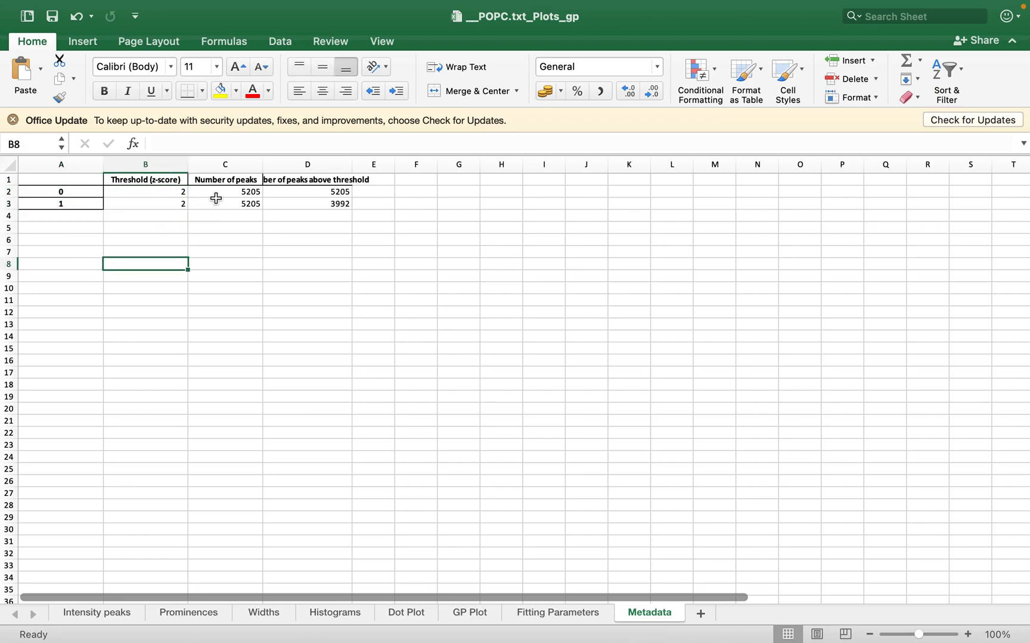
Compare the number of peaks with the number above threshold for both channels, widening the latter column to show its full heading
click(222, 192)
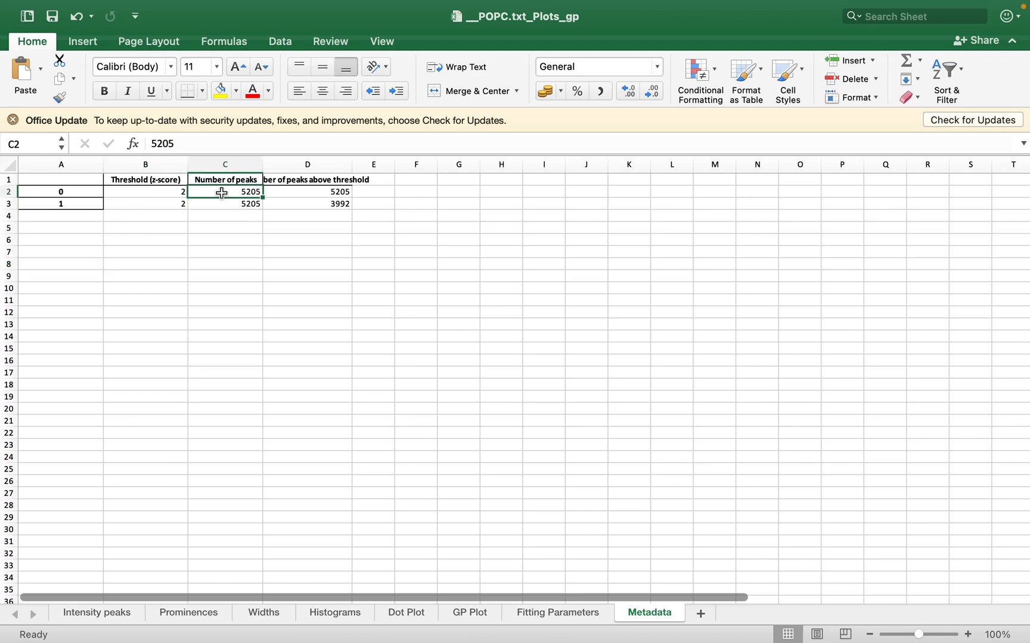
click(229, 204)
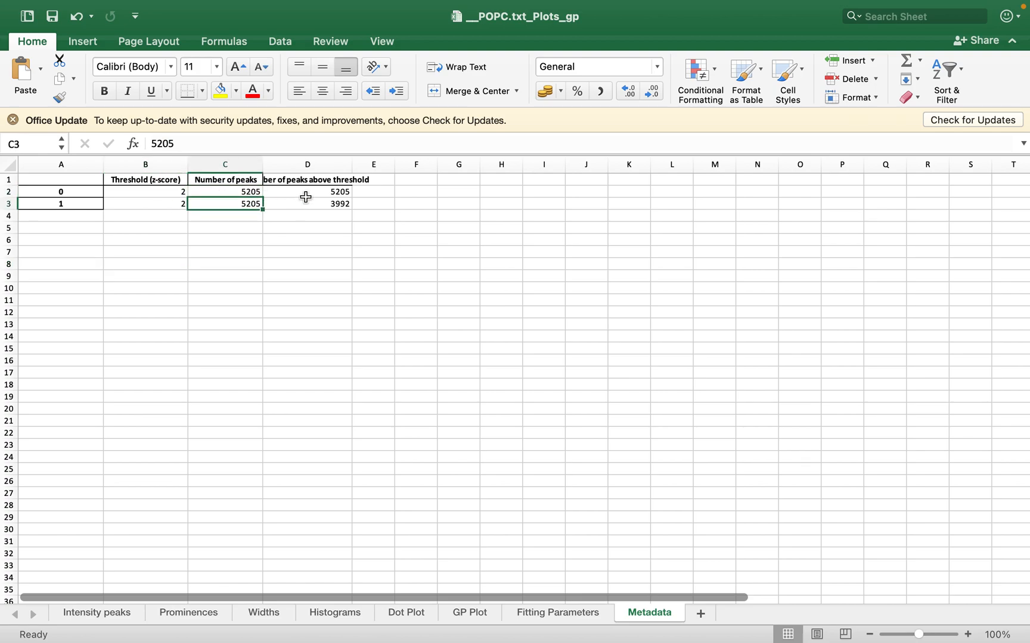
drag(353, 163, 393, 164)
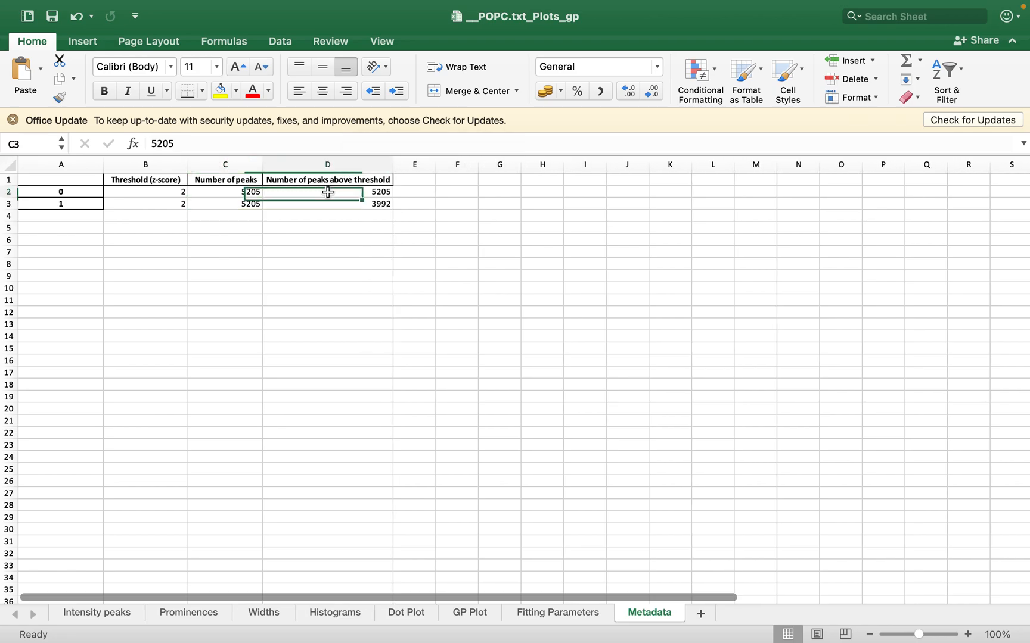
click(327, 204)
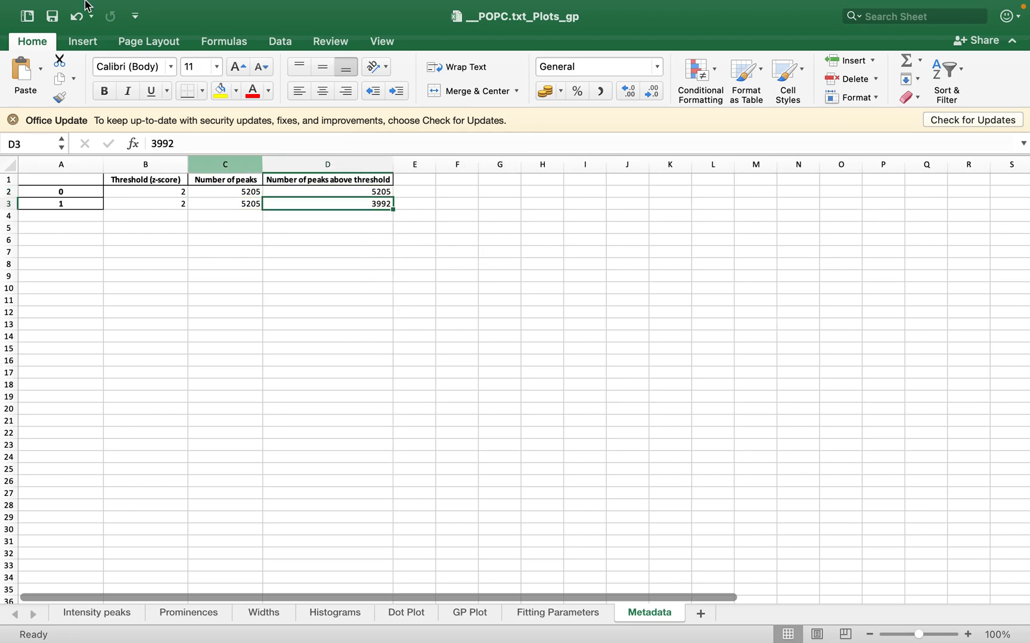
Close the exported workbook without saving the changes
mouse_move(85, 3)
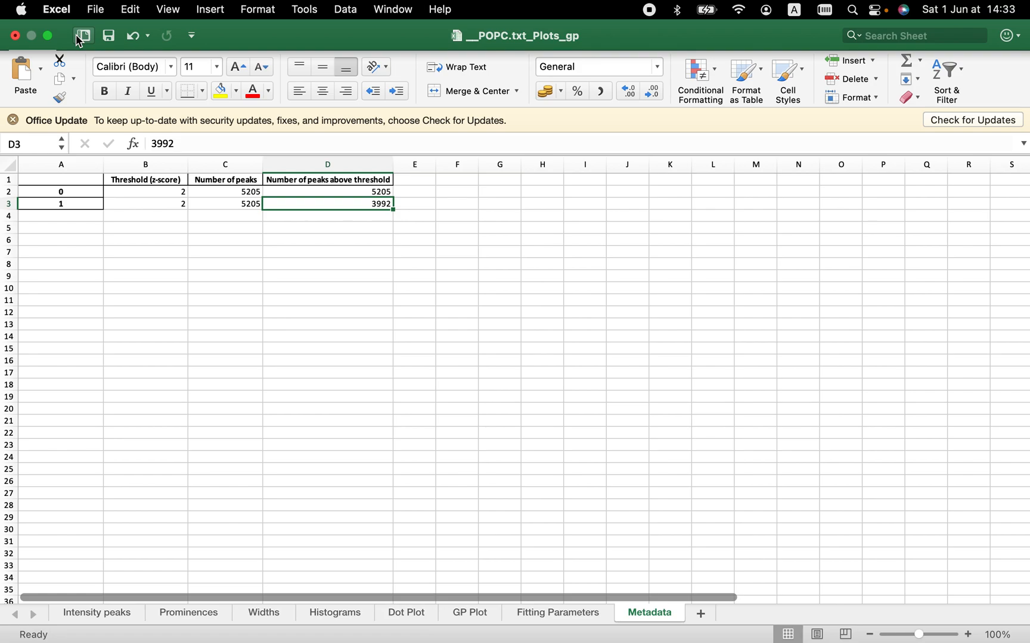
click(16, 37)
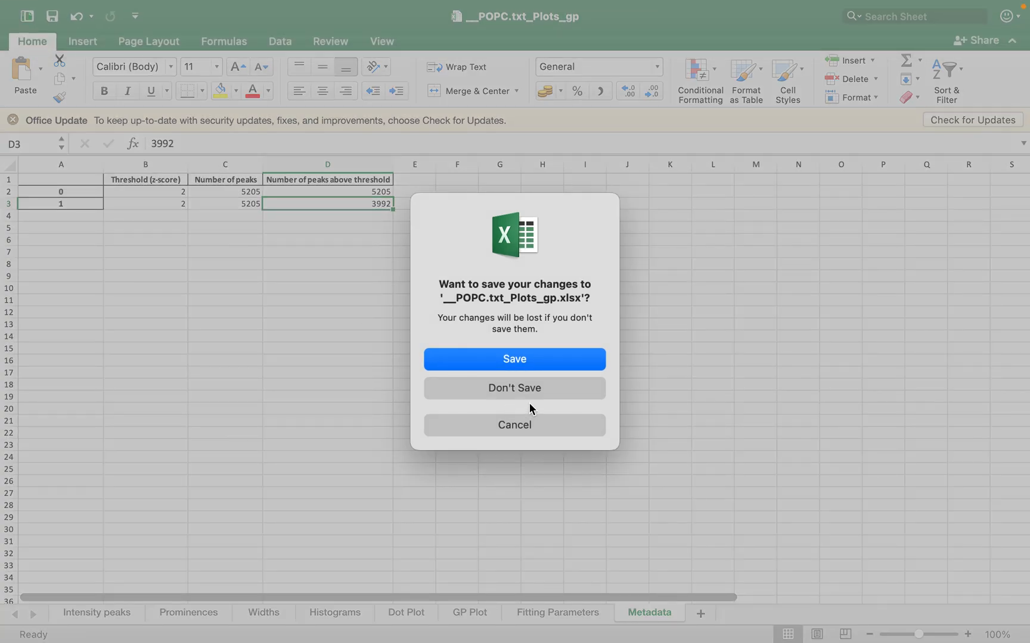
click(530, 389)
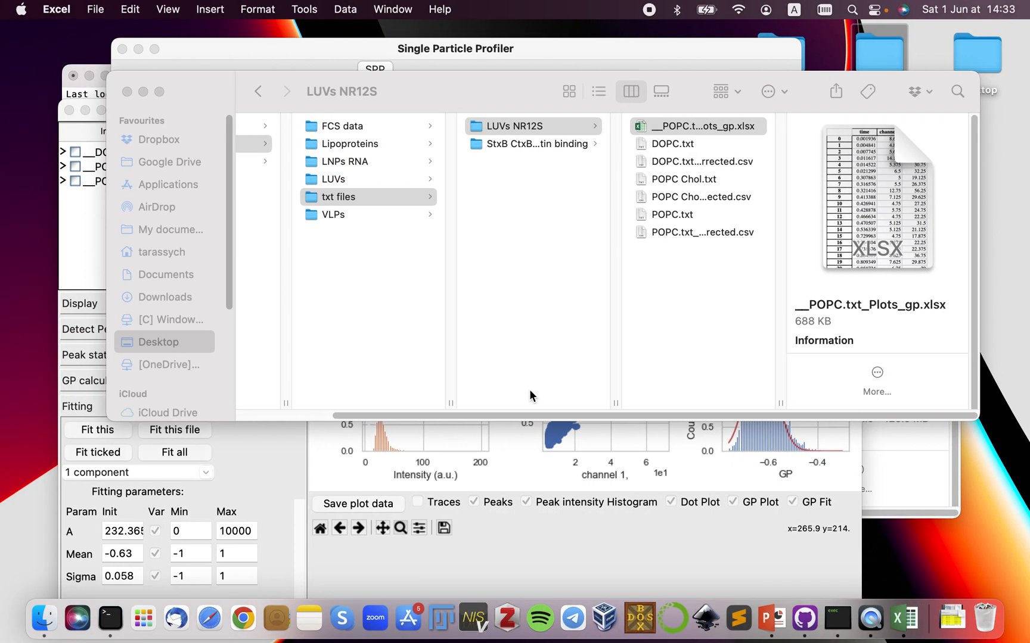
Switch to Single Particle Profiler, move the analysis window clear of the Dock, and display the __POPC Chol.txt dataset
click(497, 559)
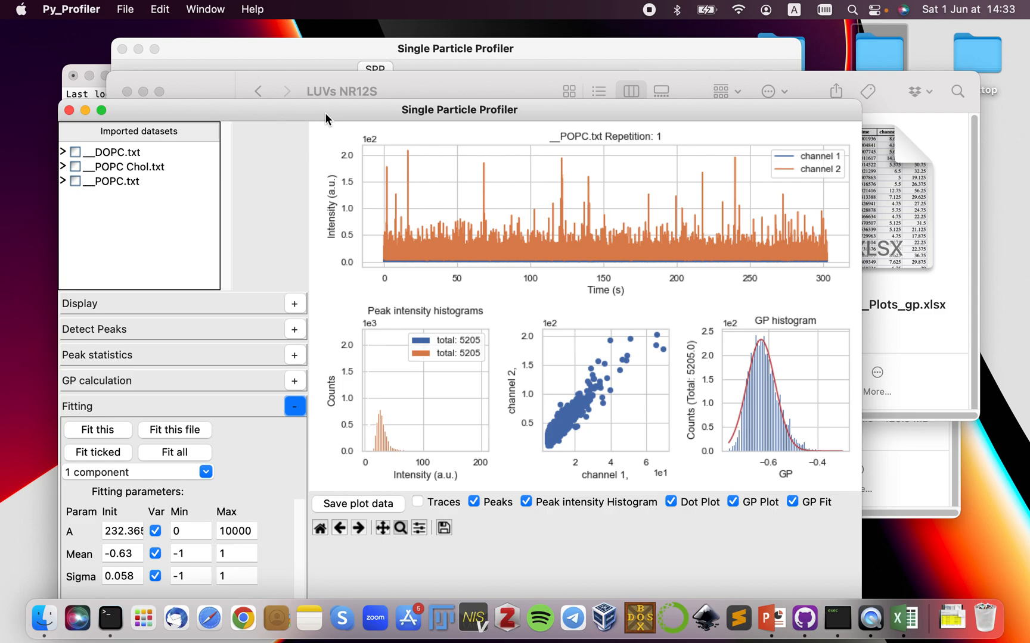
drag(325, 115, 411, 48)
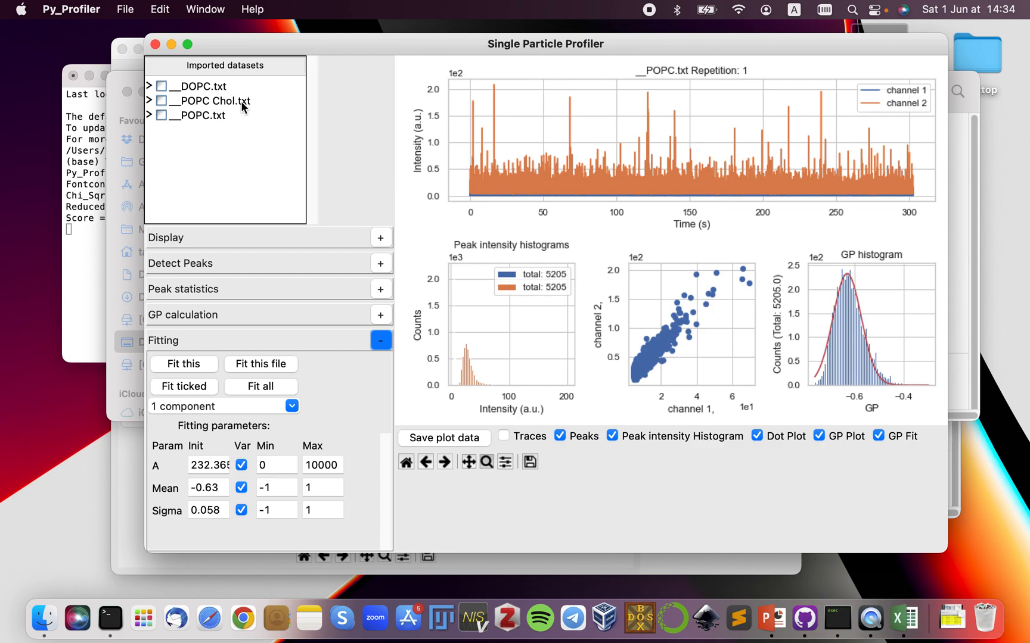
click(215, 101)
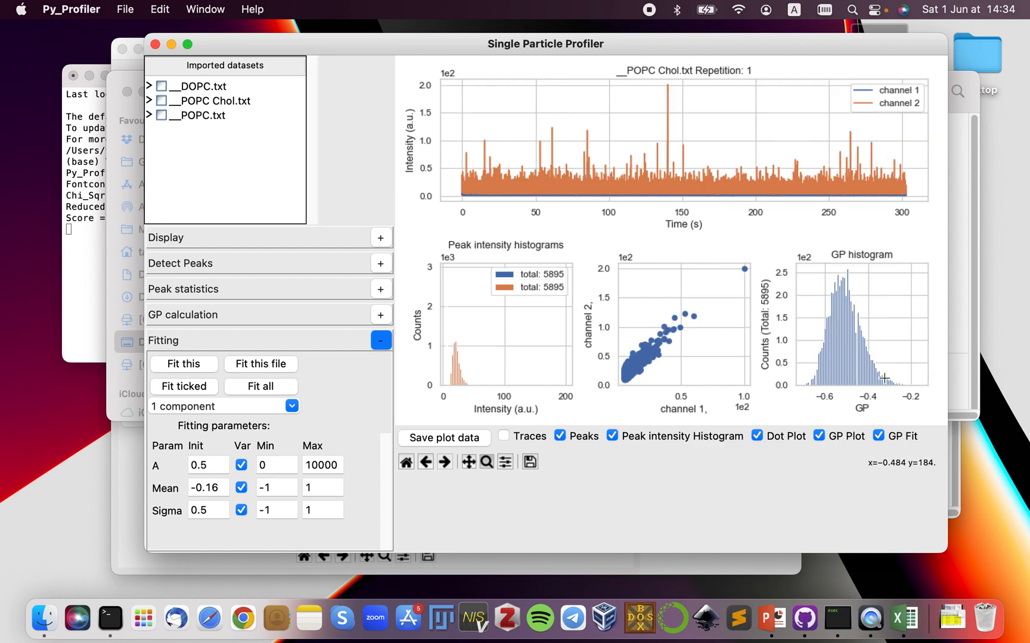
Display the __DOPC.txt dataset and fit its GP histogram with the 1-component model
click(197, 89)
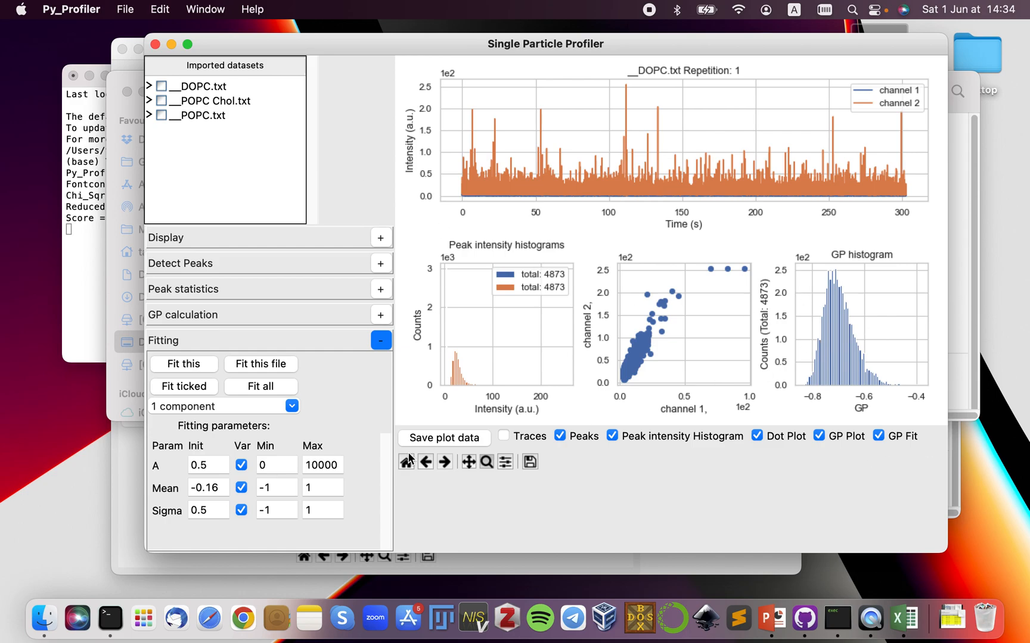
click(185, 366)
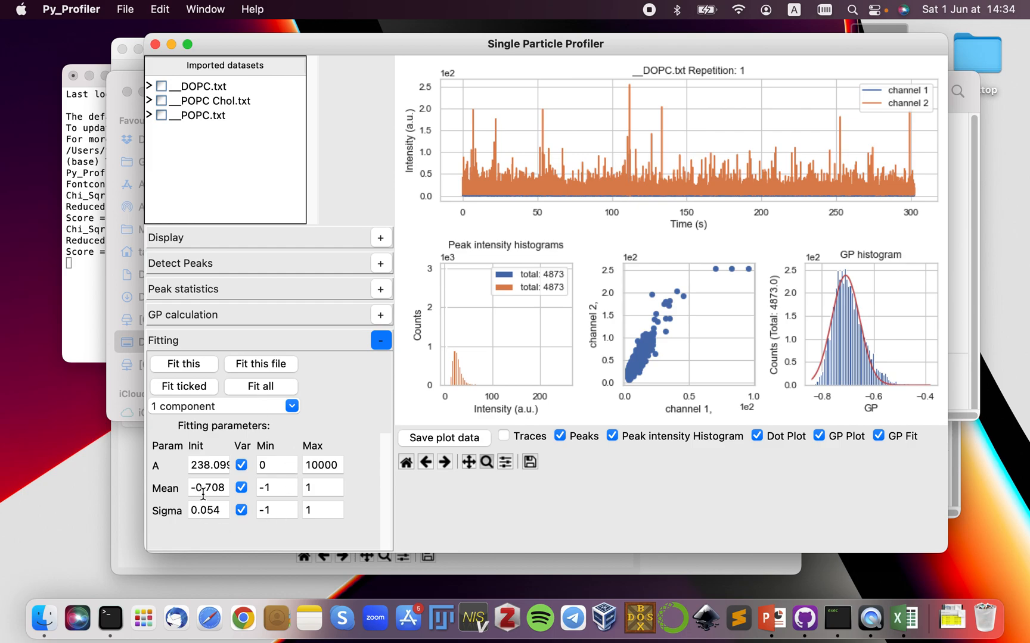
Display the __POPC.txt dataset, and fit the GP histogram of __POPC Chol.txt with the 1-component model
click(201, 118)
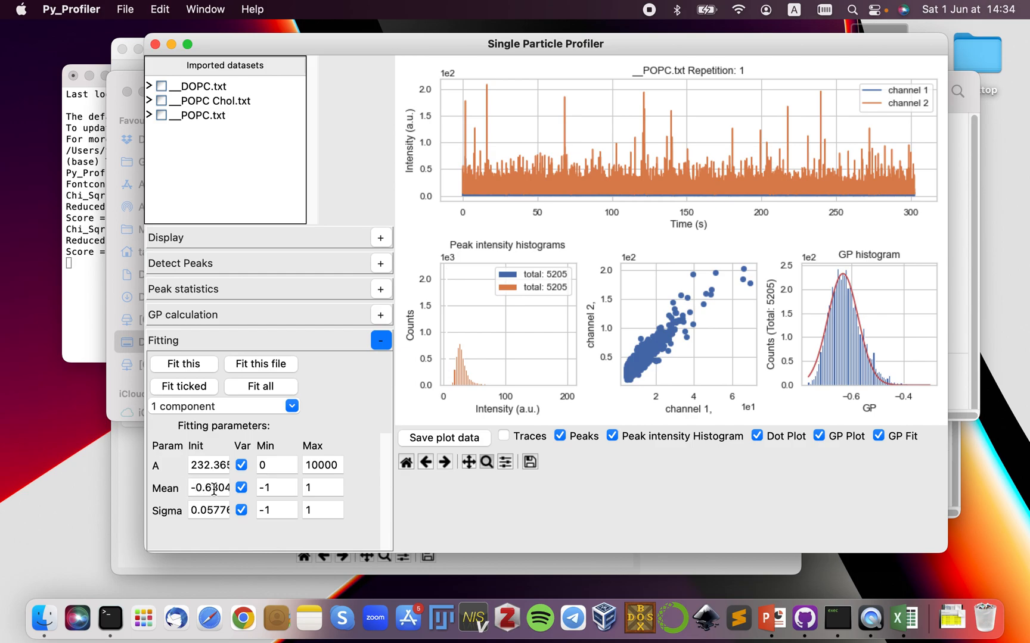
click(280, 385)
click(190, 367)
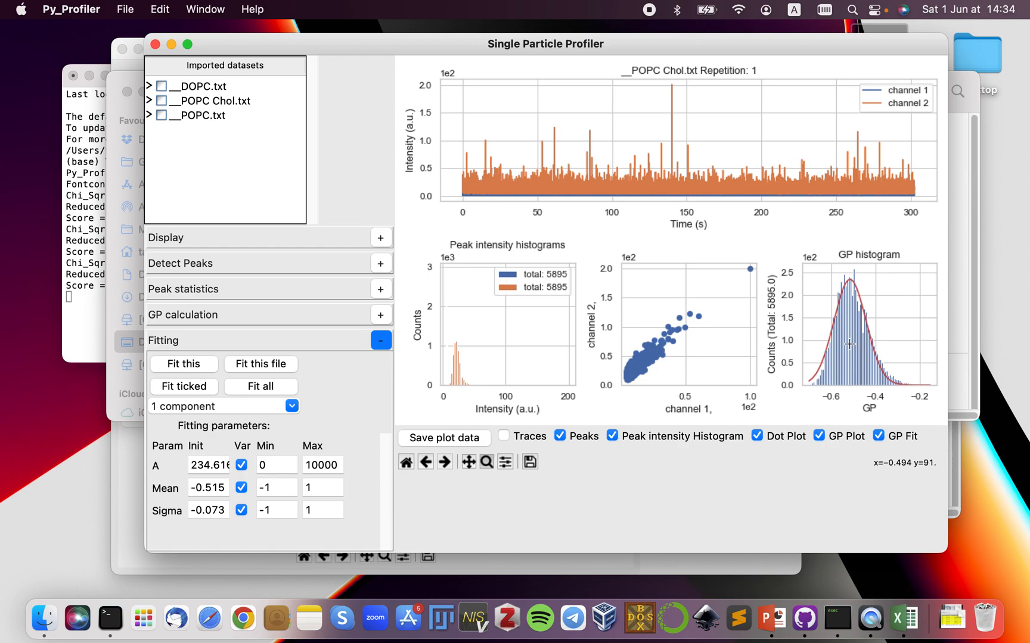
Close the peak analysis window and import the DOPC, POPC Chol and POPC spp_corrected CSV files from the LUVs NR12S folder
click(156, 46)
drag(493, 56, 539, 118)
click(210, 133)
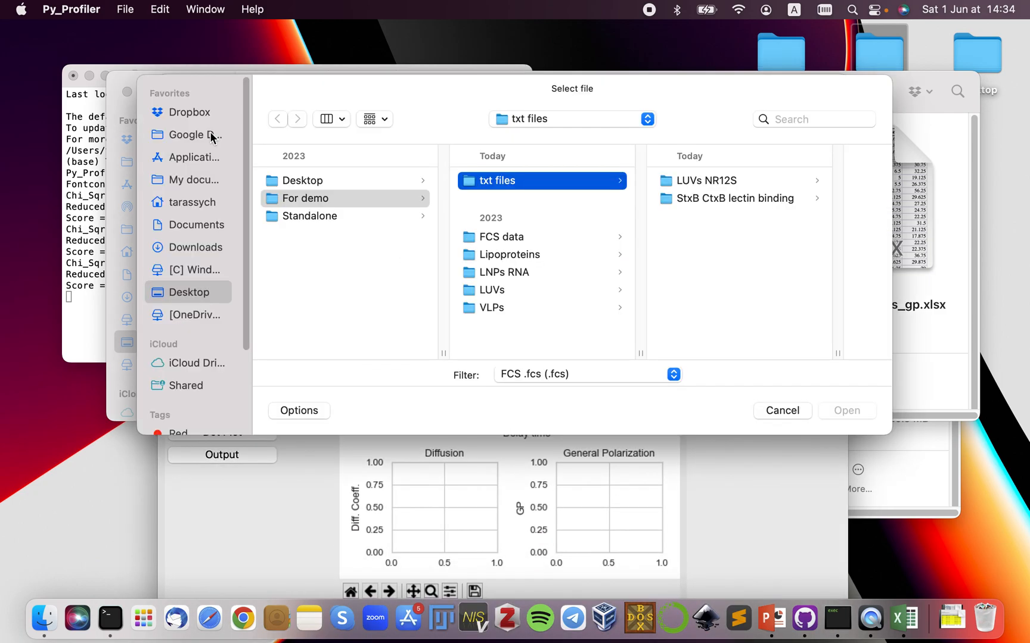
click(759, 182)
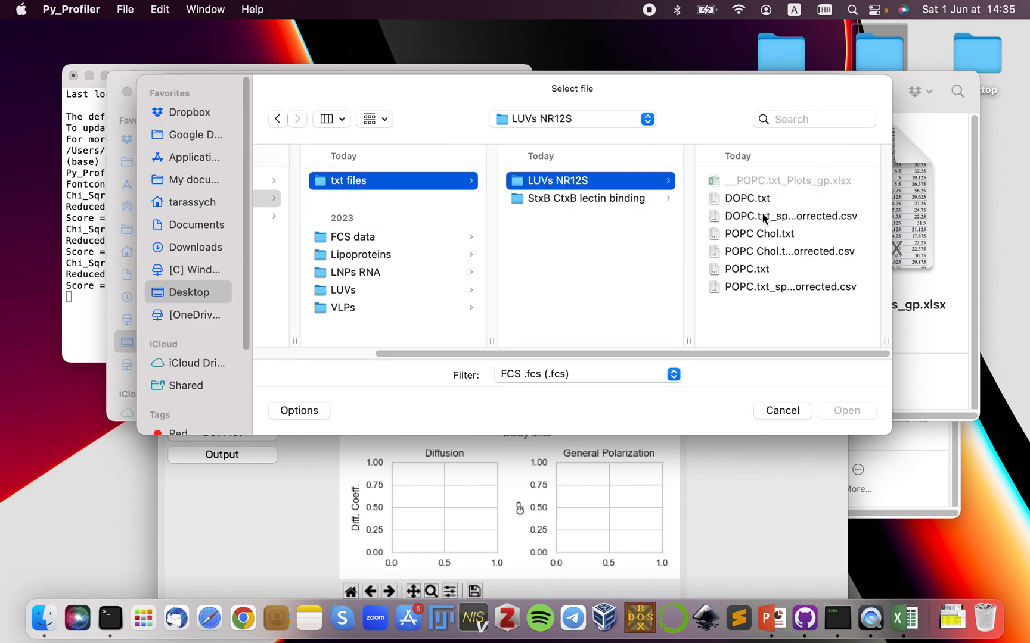
click(780, 216)
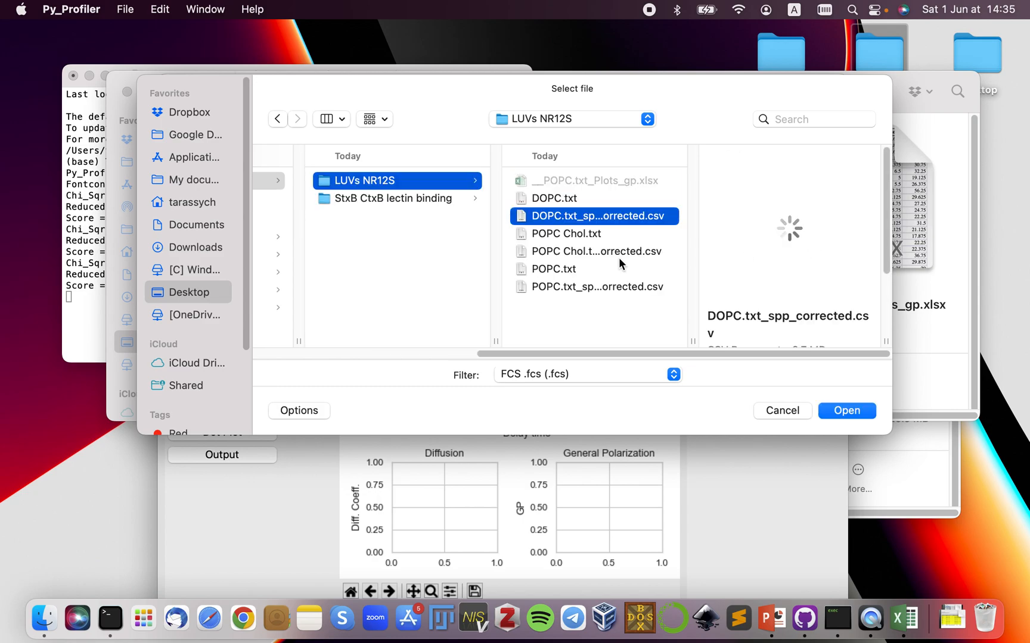
super+click(617, 253)
super+click(614, 286)
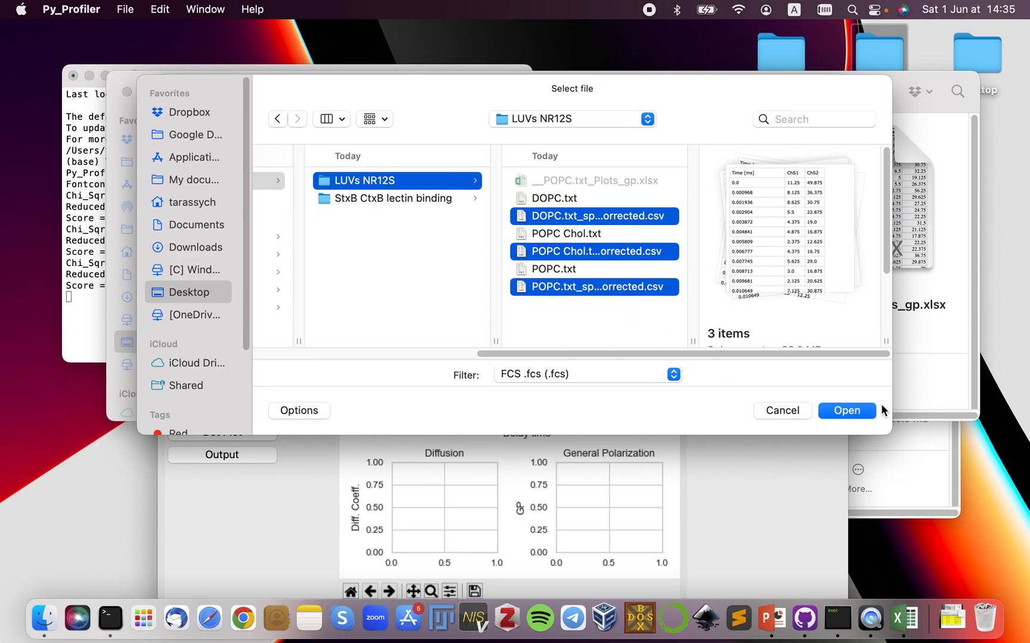
click(846, 410)
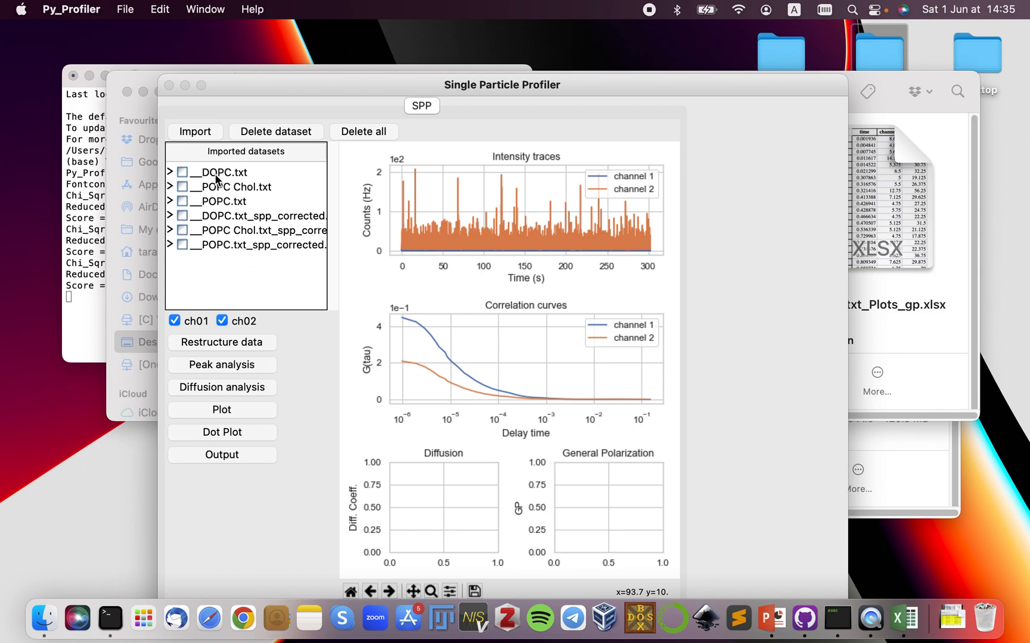
Import all six text files from the StxB CtxB lectin binding folder
drag(245, 84, 262, 79)
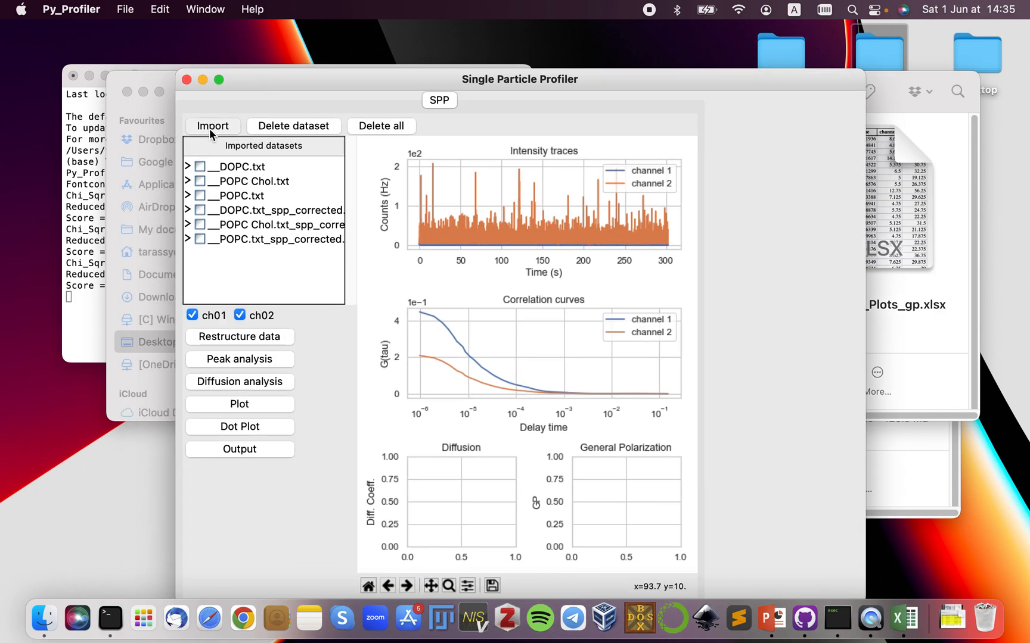
click(209, 128)
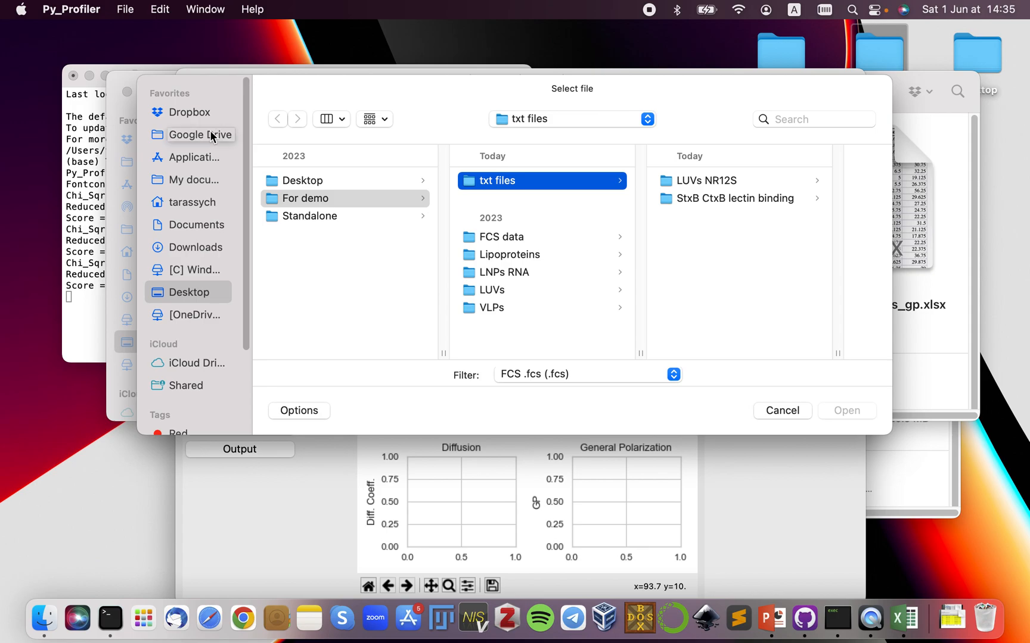
click(730, 199)
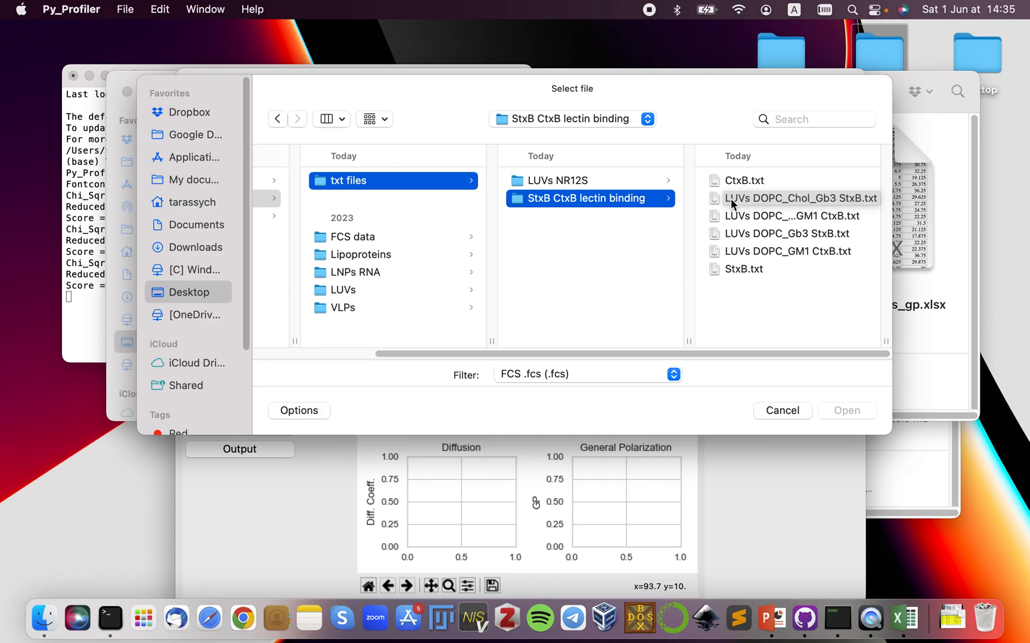
drag(752, 304, 735, 188)
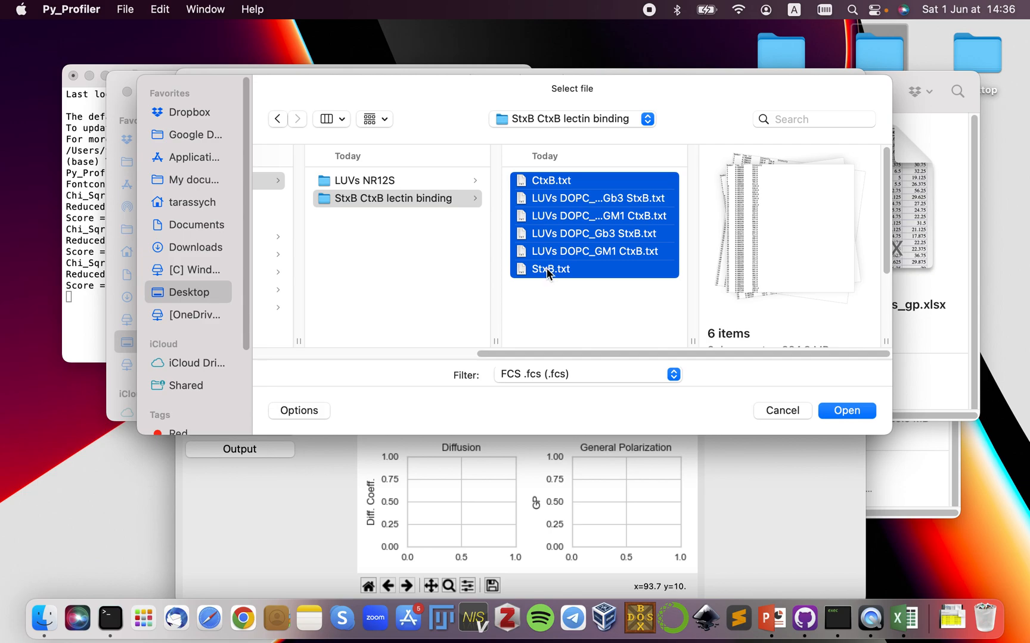
click(547, 291)
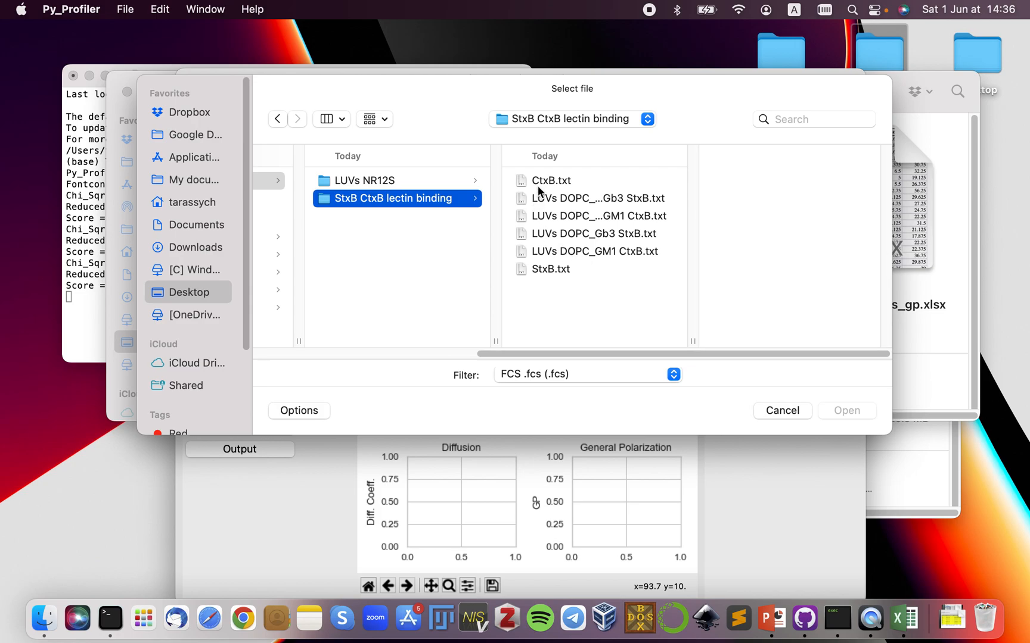
drag(556, 289, 538, 169)
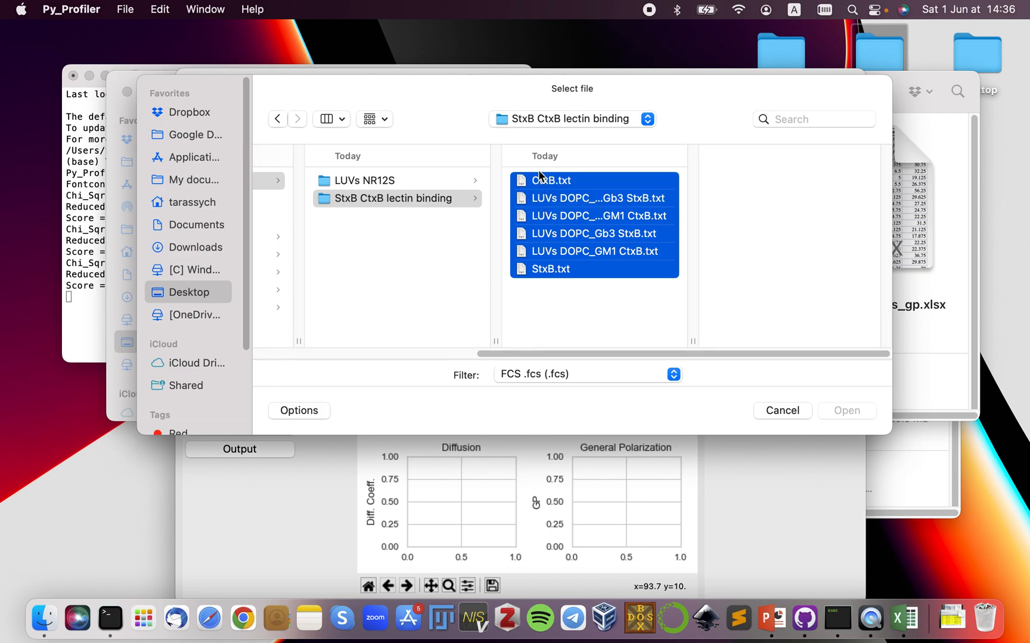
click(842, 410)
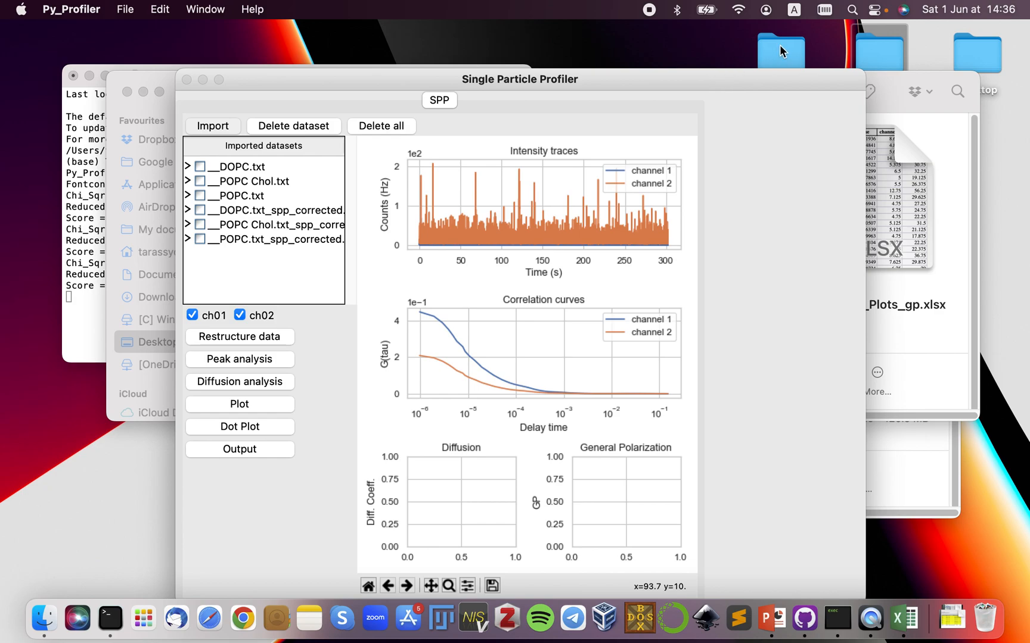
Switch to Finder to check the StxB CtxB lectin binding folder for corrected CSV files, and return to Single Particle Profiler
click(933, 478)
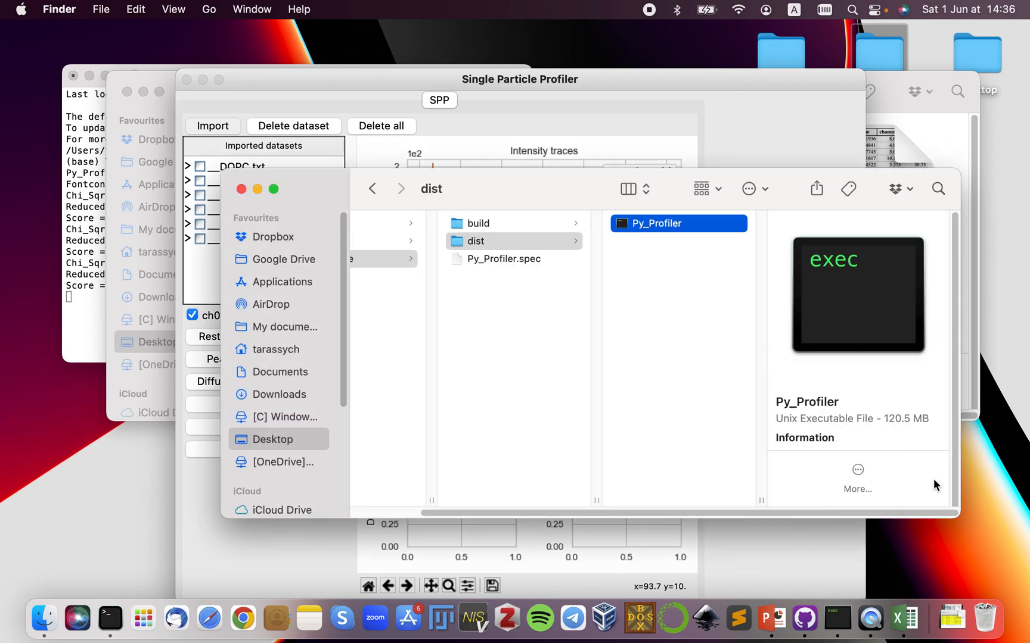
click(888, 79)
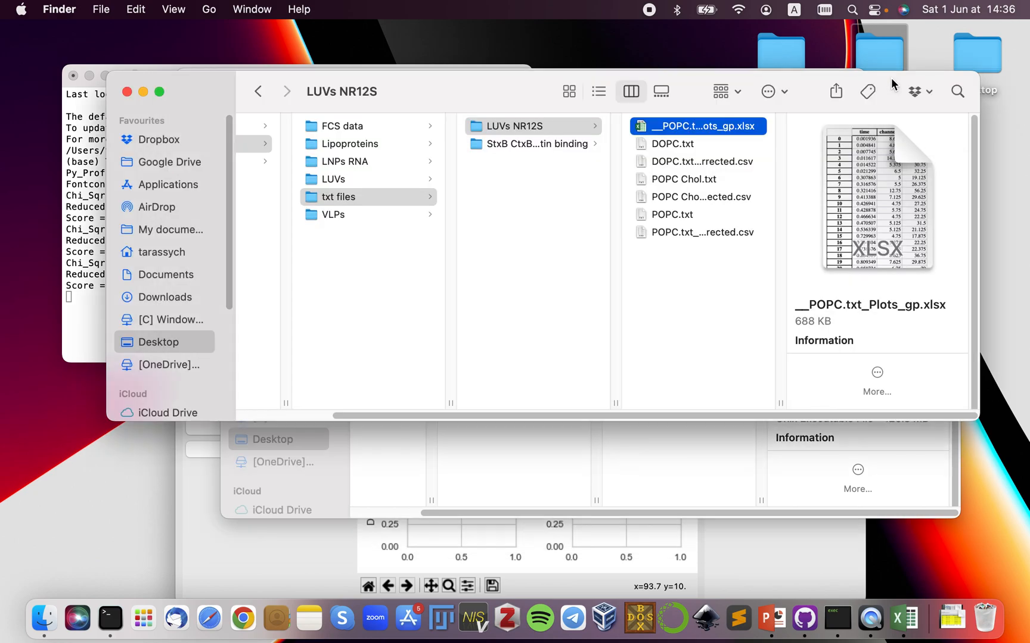
click(532, 146)
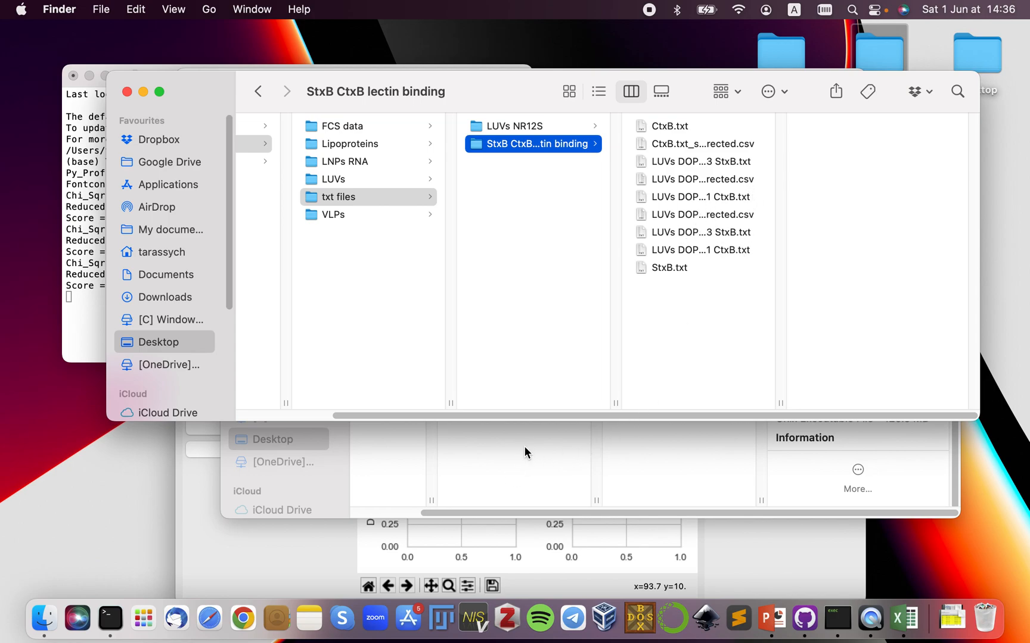
click(783, 565)
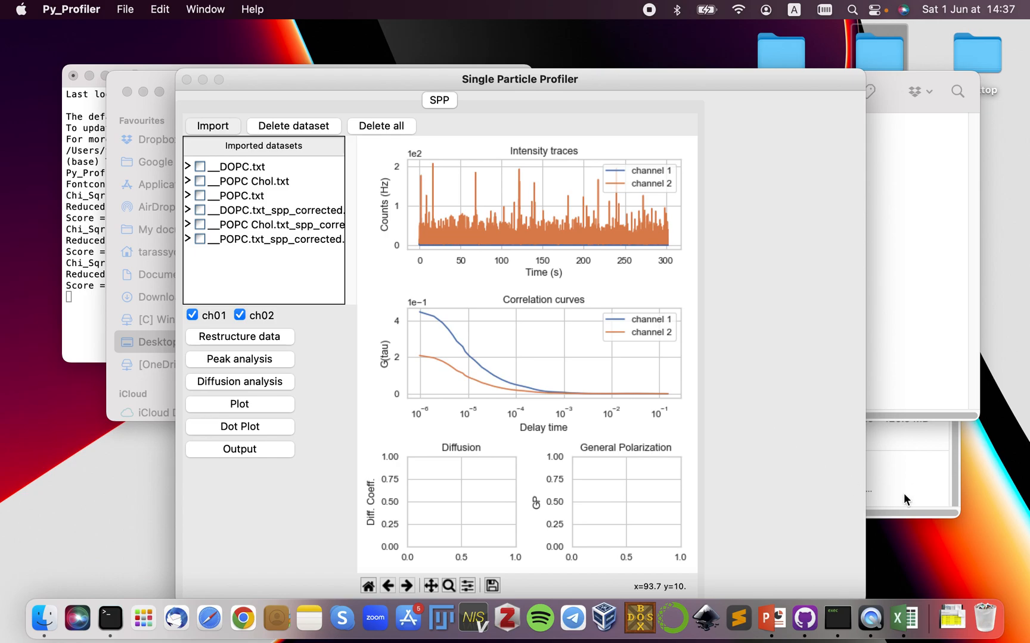
click(924, 486)
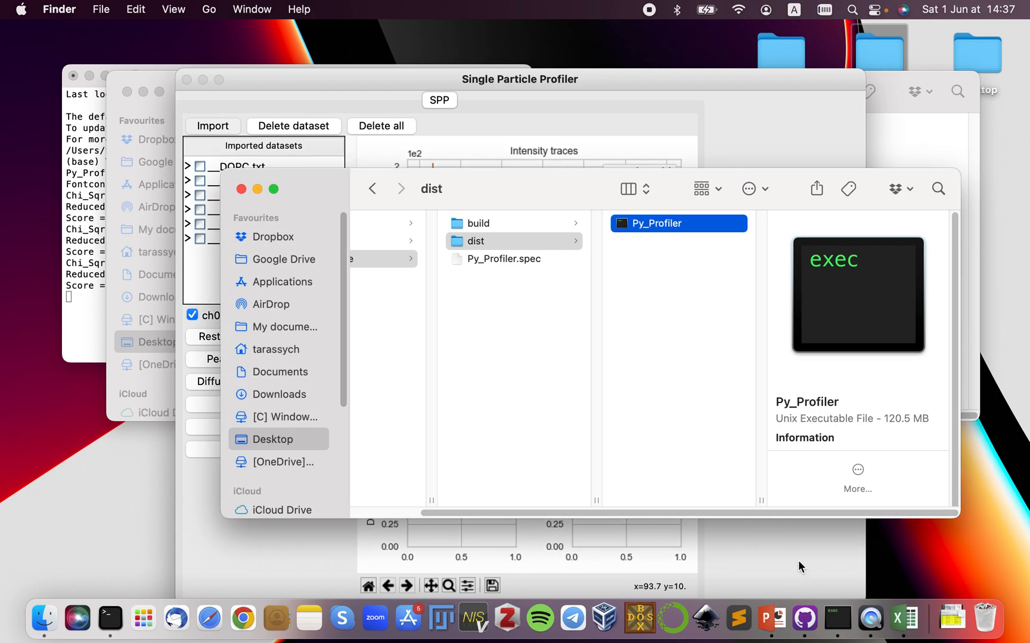
click(152, 73)
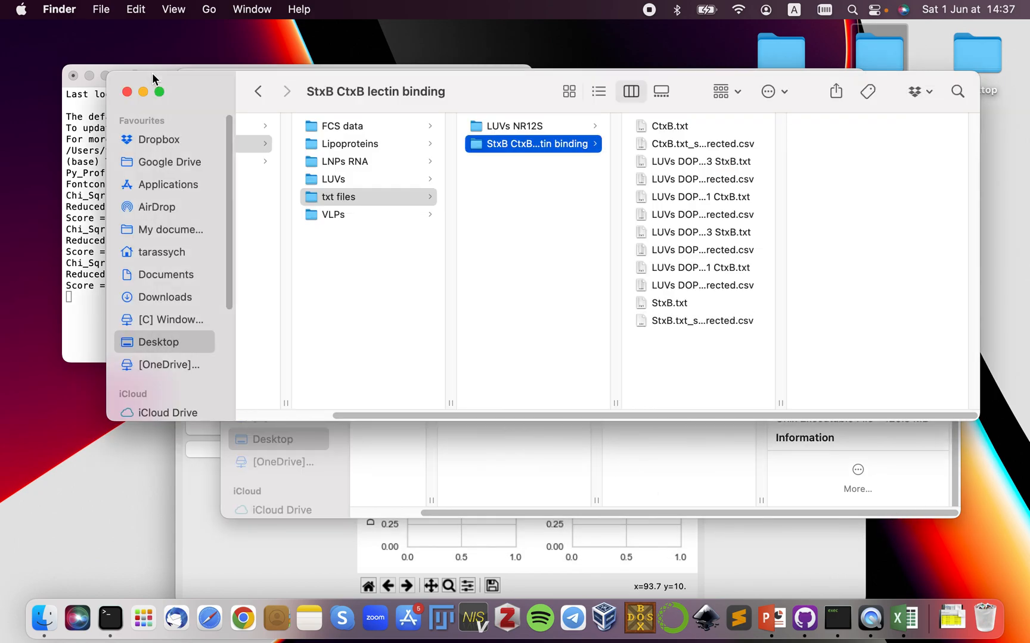
click(747, 564)
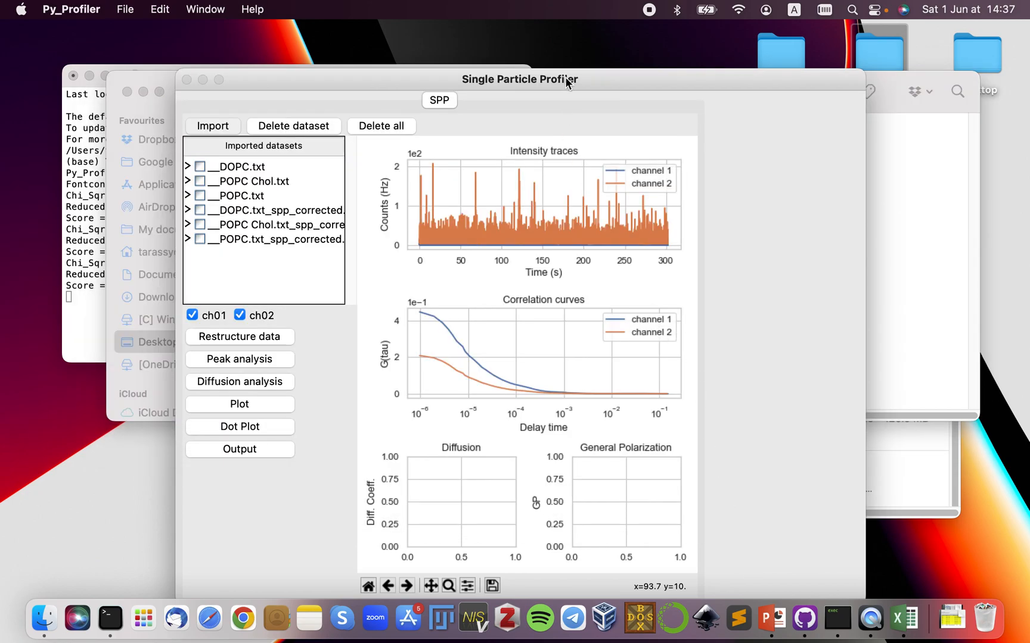
Open the diffusion analysis for __StxB.txt and enlarge its window until the list of fitting parameters can be read
drag(642, 79, 640, 71)
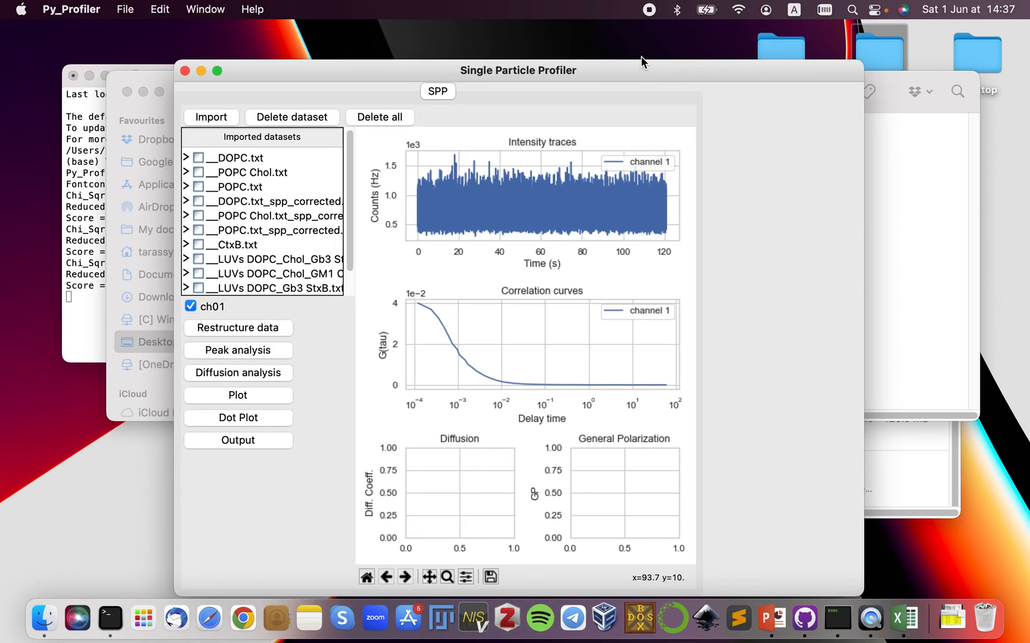
scroll(349, 203, down, 1)
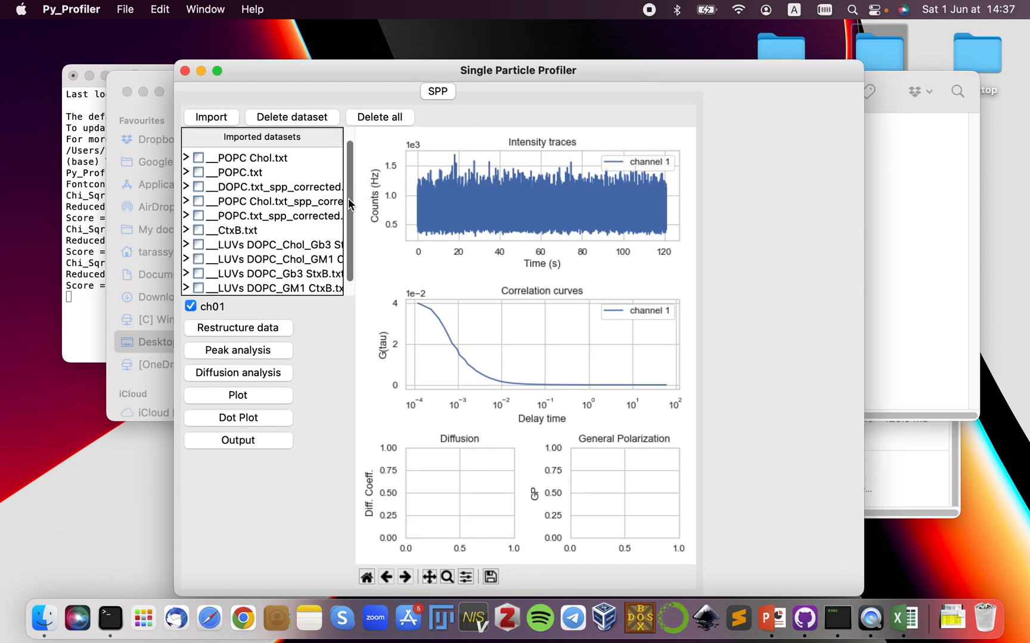
scroll(350, 204, down, 1)
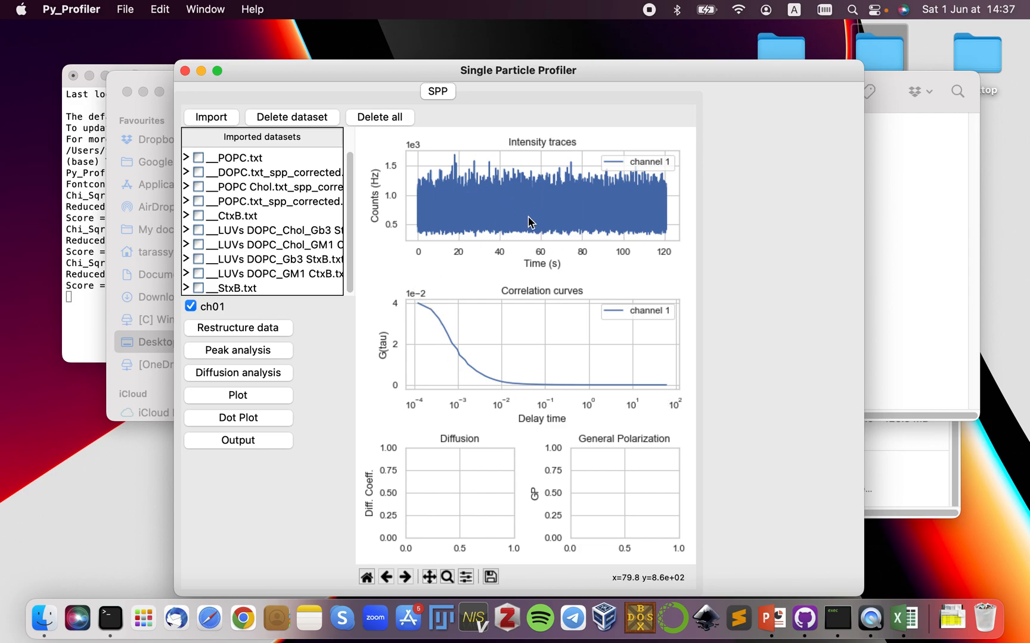
click(277, 372)
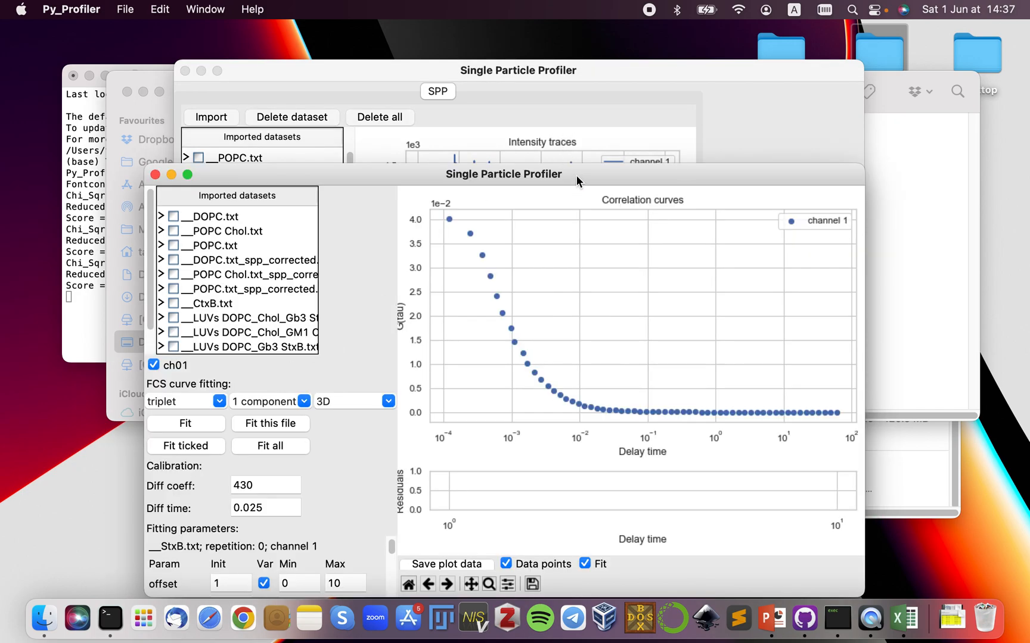
drag(576, 175, 644, 357)
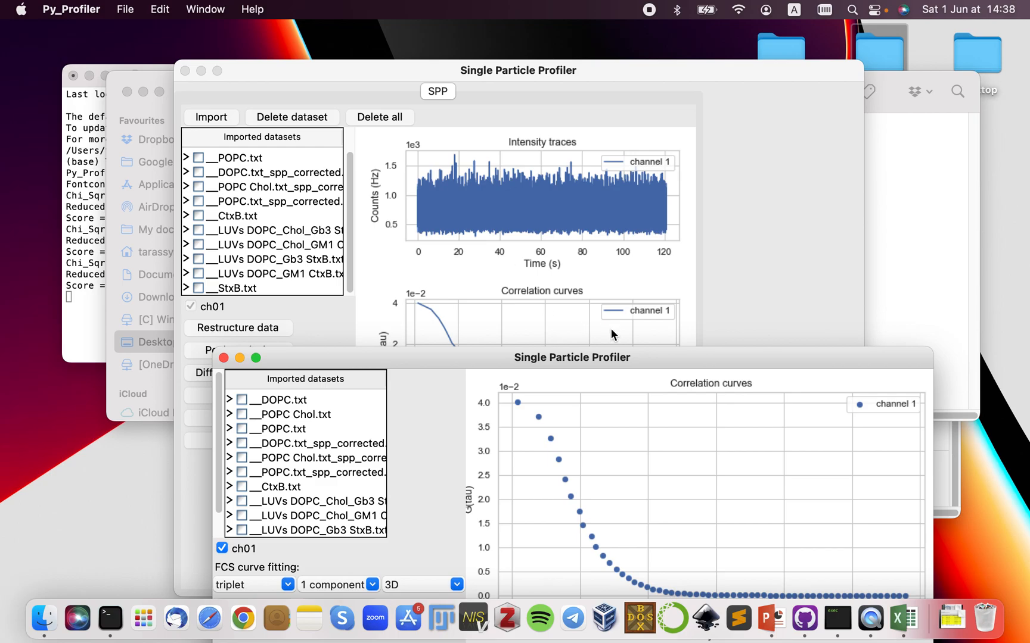
drag(647, 362, 607, 35)
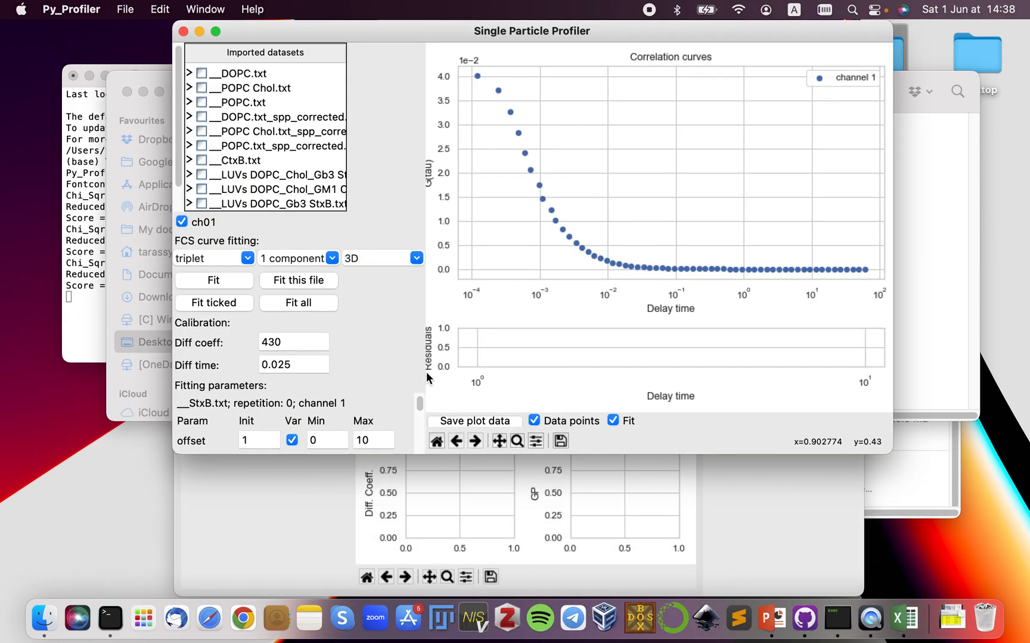
mouse_move(417, 560)
mouse_down()
mouse_move(416, 583)
mouse_move(411, 575)
mouse_up()
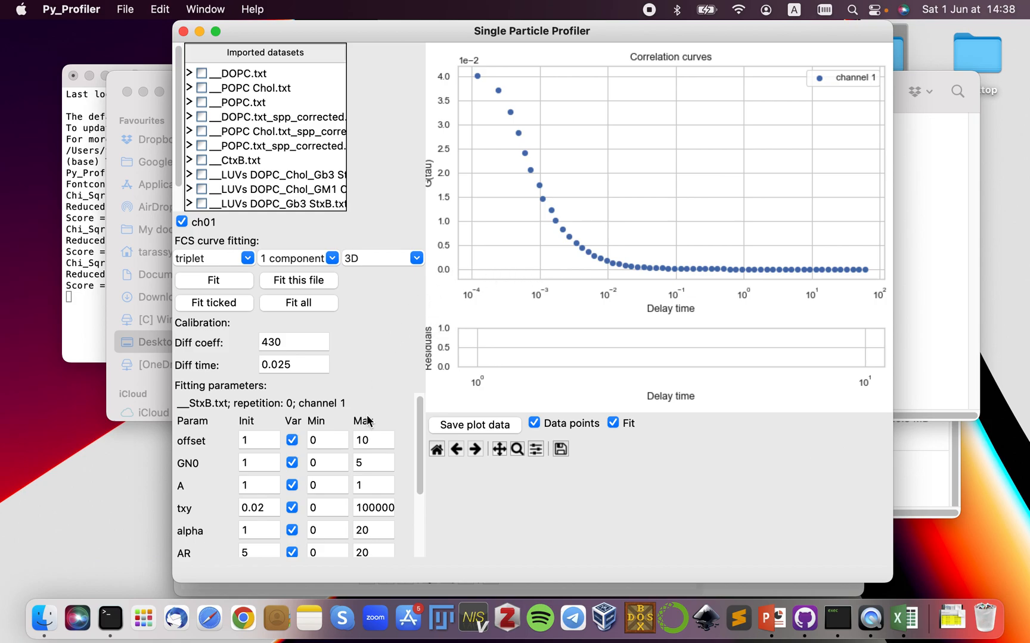
Fix the offset at 0, A and alpha at 1, and AR at 7 in the __StxB.txt fitting parameters
click(291, 443)
drag(253, 445, 217, 443)
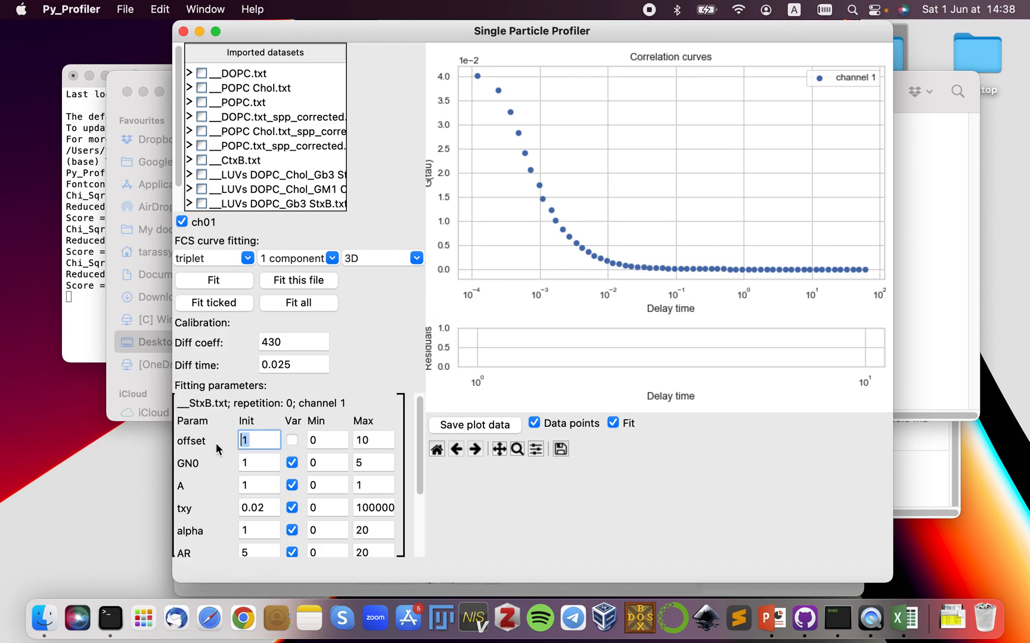
text(0)
click(292, 485)
drag(424, 454, 406, 496)
click(292, 461)
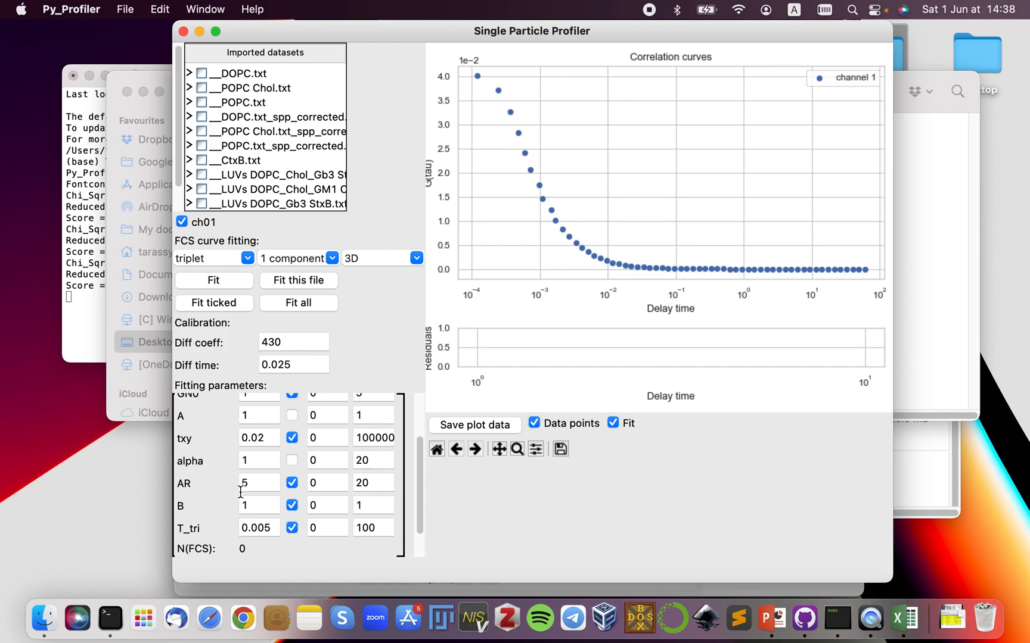
click(292, 483)
drag(248, 484, 231, 484)
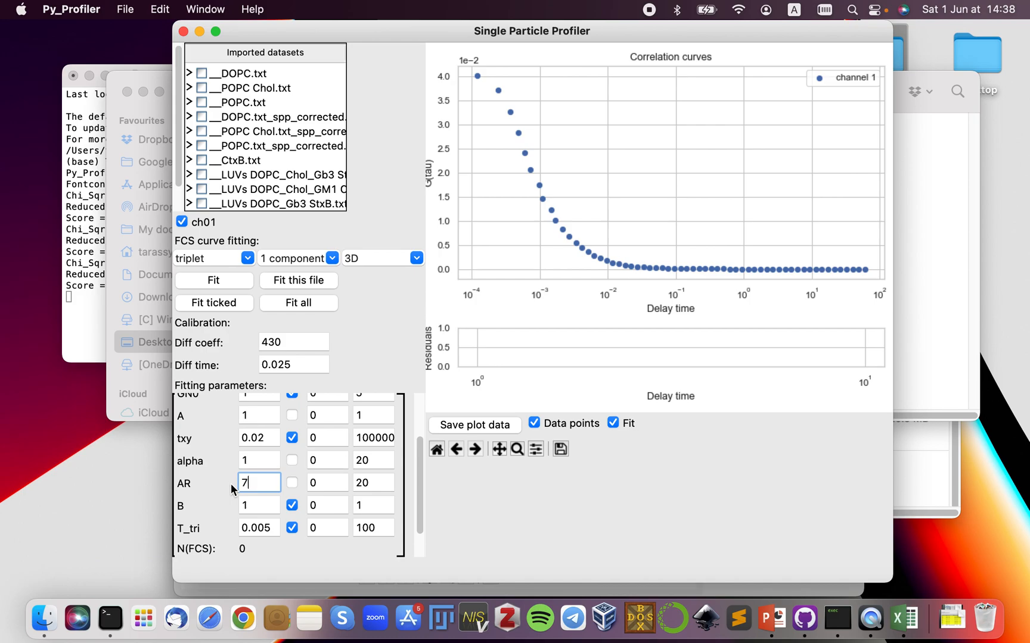
Fix B at 0 and T_tri at 0.005, and fit the __StxB.txt correlation curve with the triplet 1-component 3D model
scroll(417, 490, down, 3)
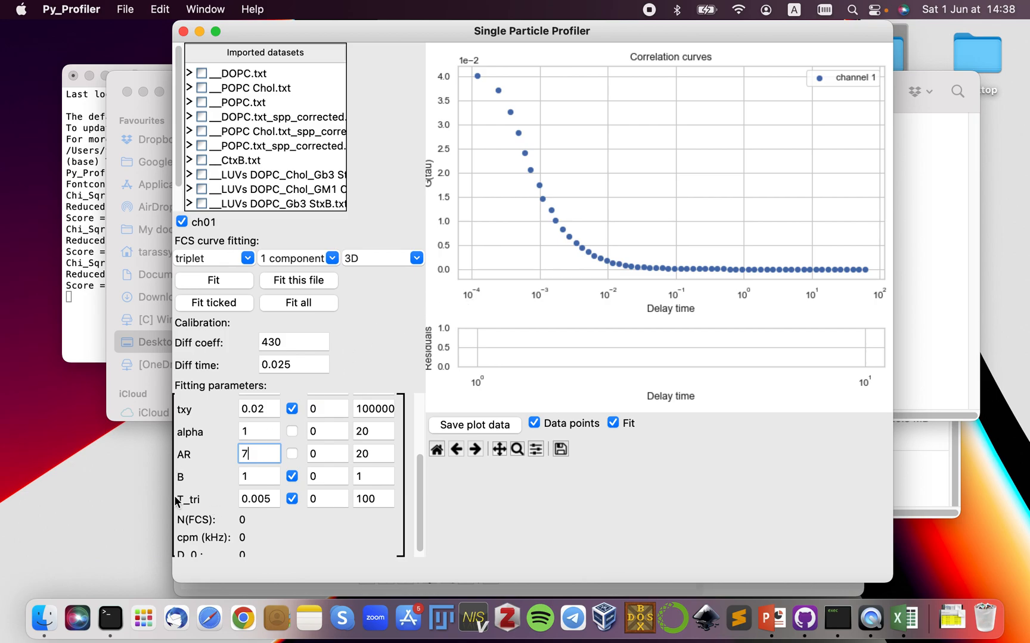
click(292, 477)
click(291, 499)
double_click(263, 476)
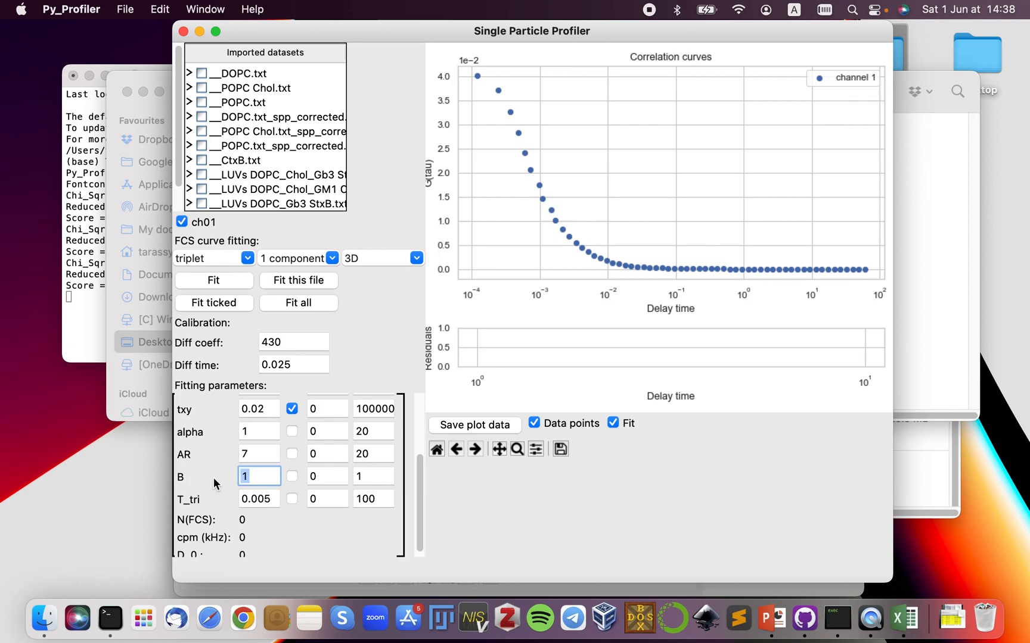
text(0)
drag(417, 498, 420, 439)
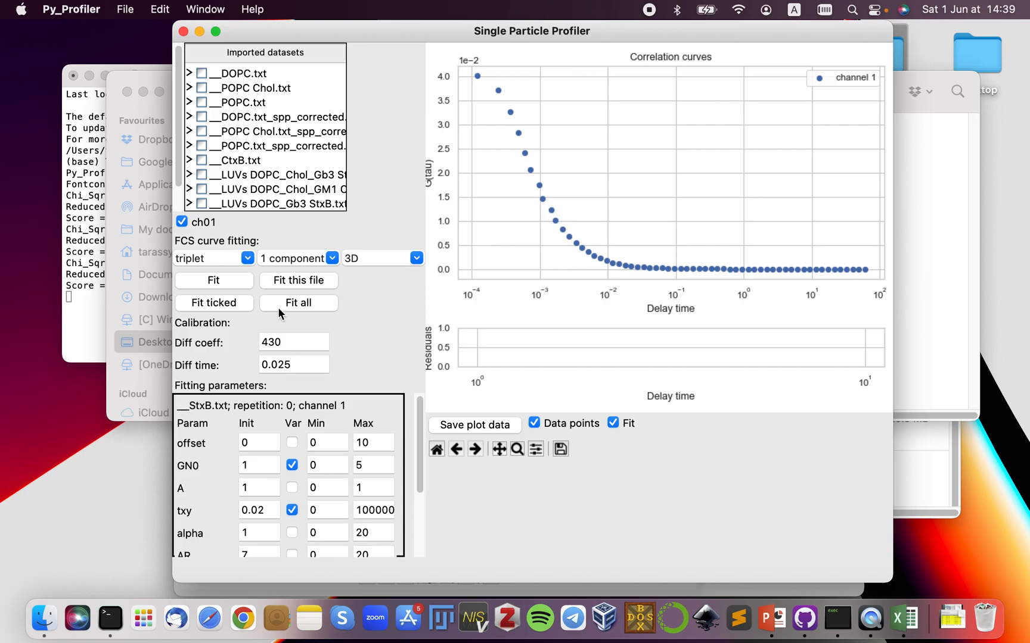
click(219, 283)
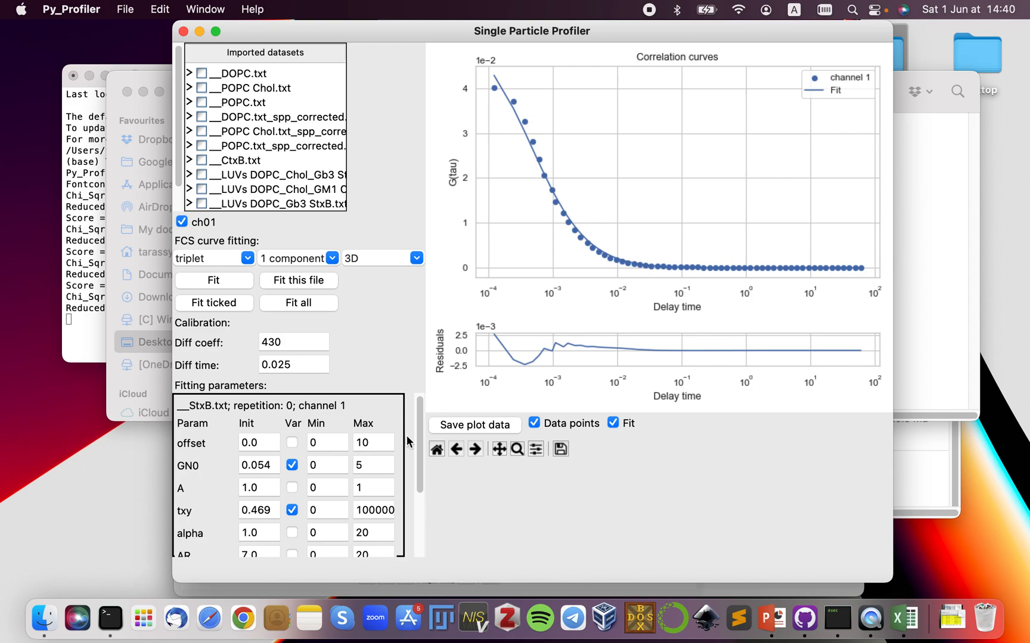
Read the fit results listed below the parameters of __StxB.txt and close the diffusion analysis
scroll(417, 433, down, 1)
drag(416, 434, 407, 496)
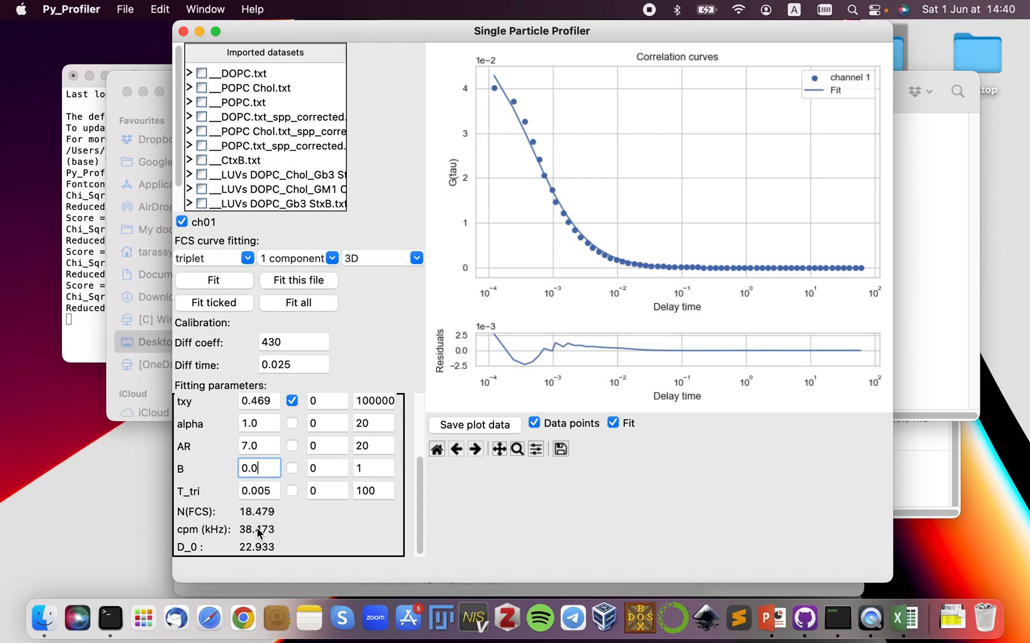
click(183, 32)
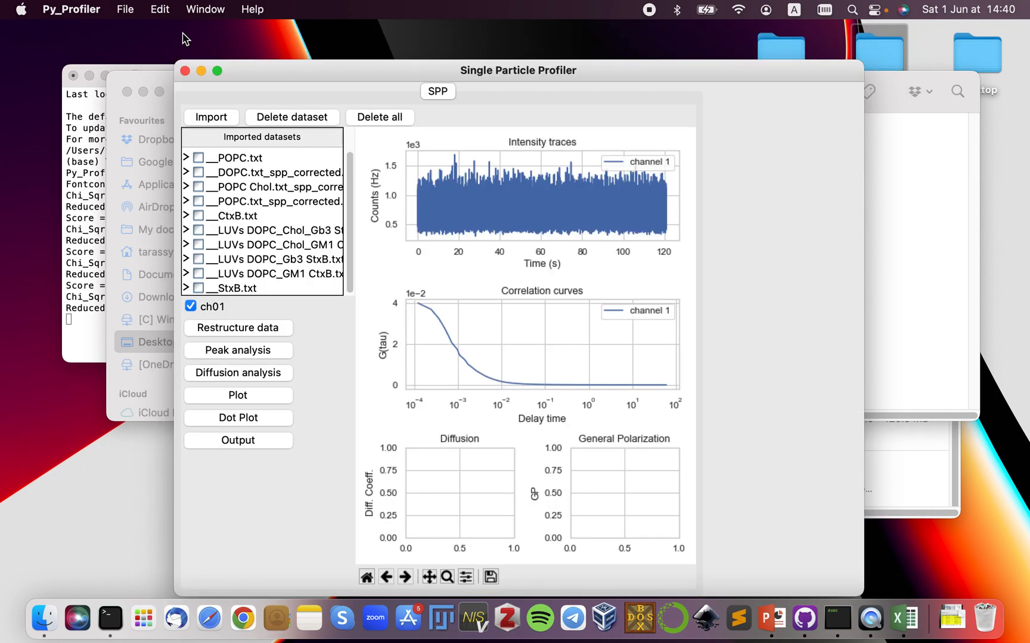
Open the peak analysis and display the __LUVs DOPC_Chol_Gb3 StxB.txt dataset
click(237, 350)
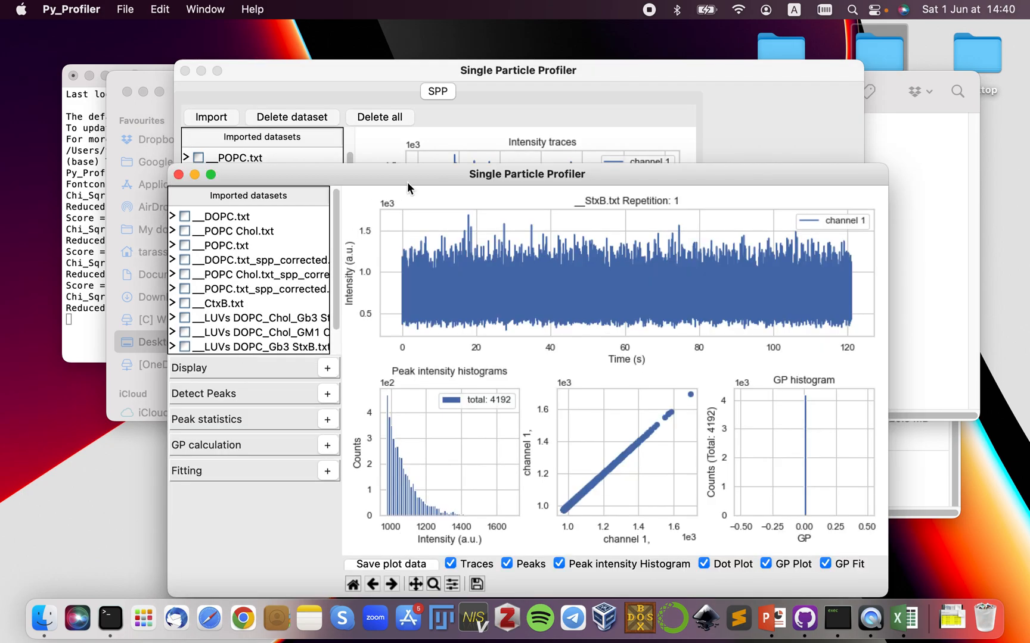
drag(407, 182, 412, 121)
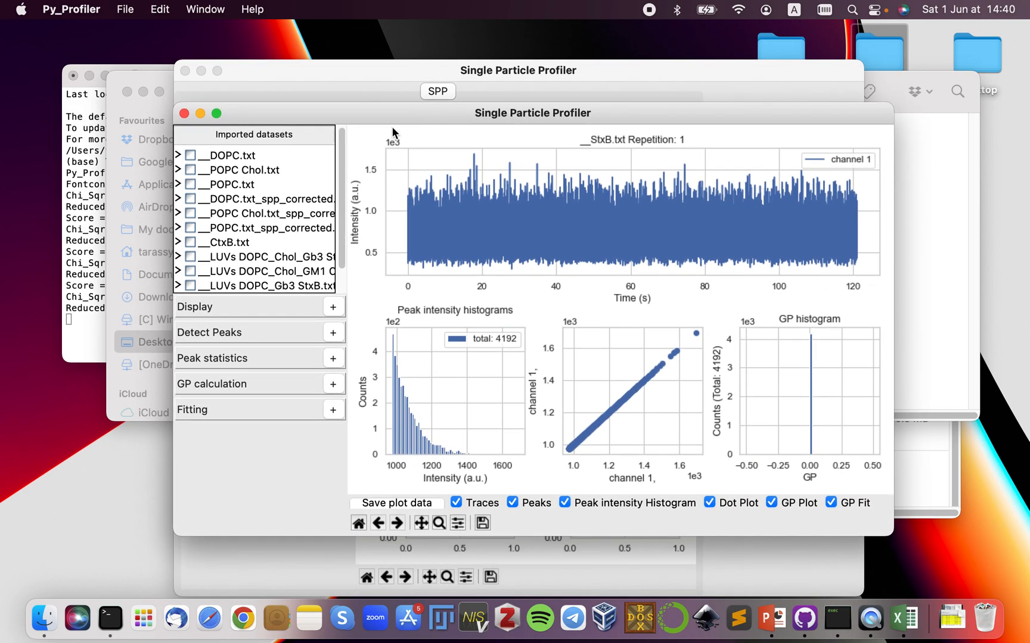
scroll(341, 217, down, 2)
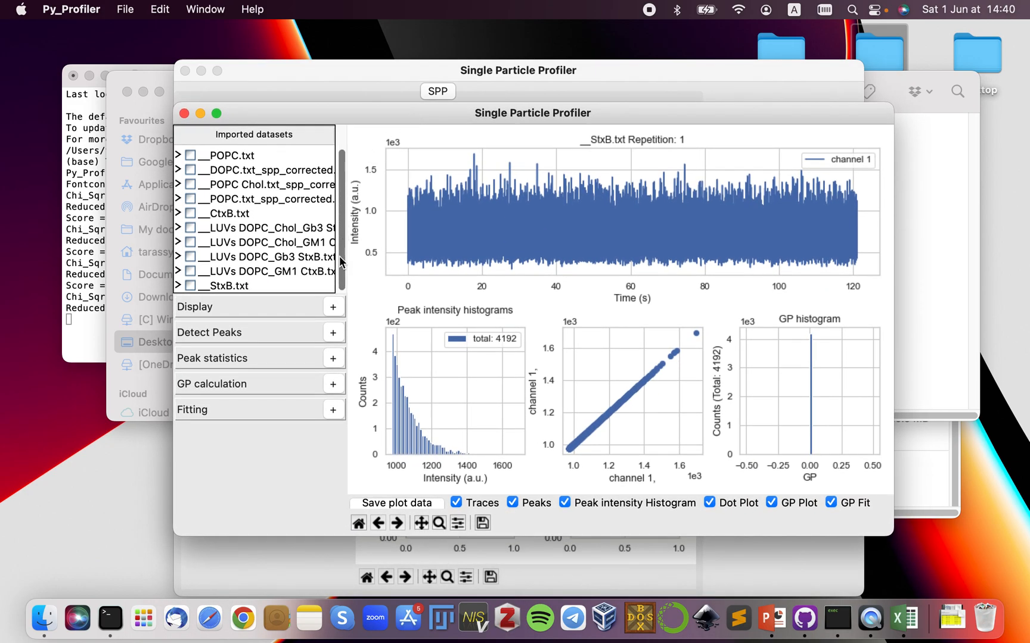
click(254, 233)
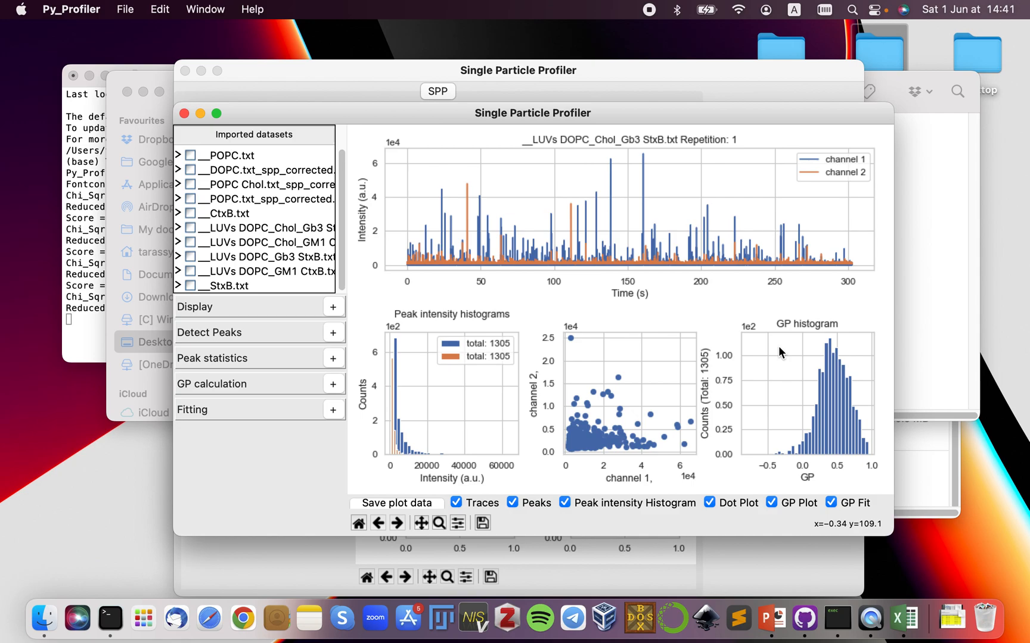
Set the GP calculation to use only ch02 as blue and only ch01 as red, with blue background subtraction
click(334, 385)
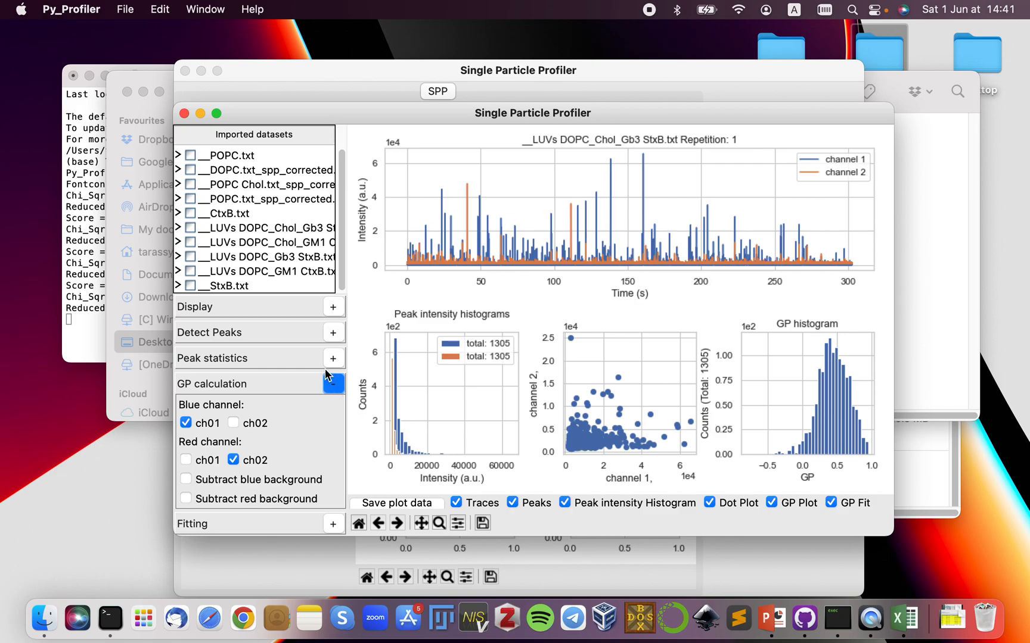
click(233, 424)
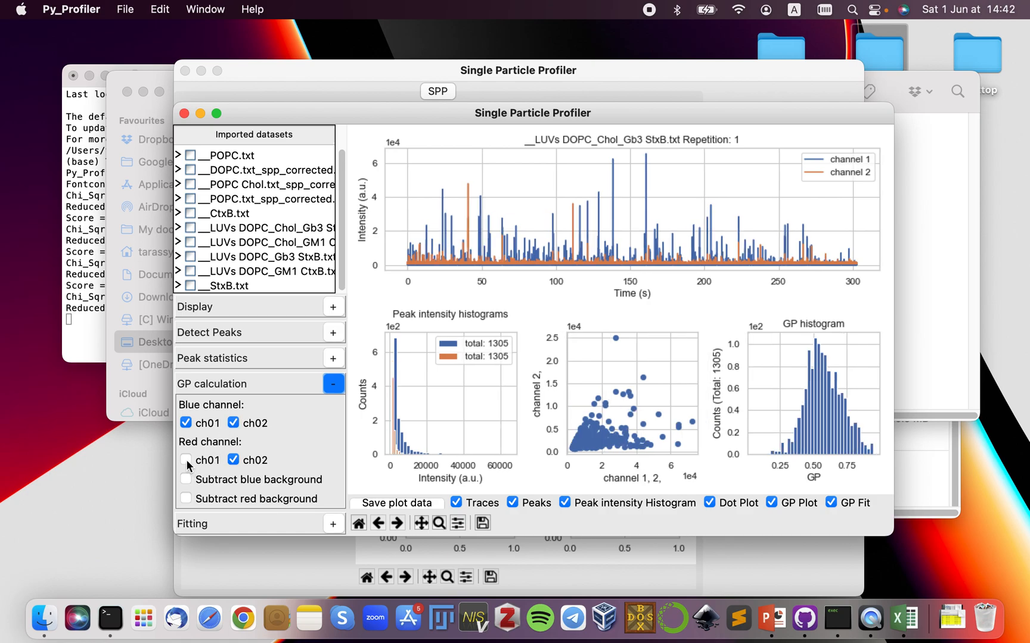
click(234, 462)
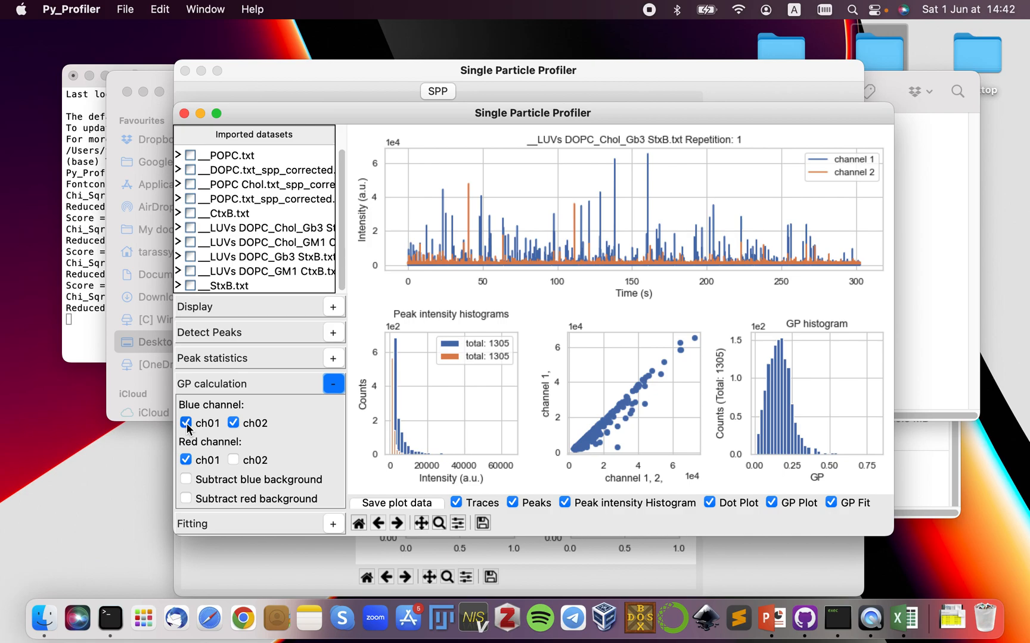
click(186, 423)
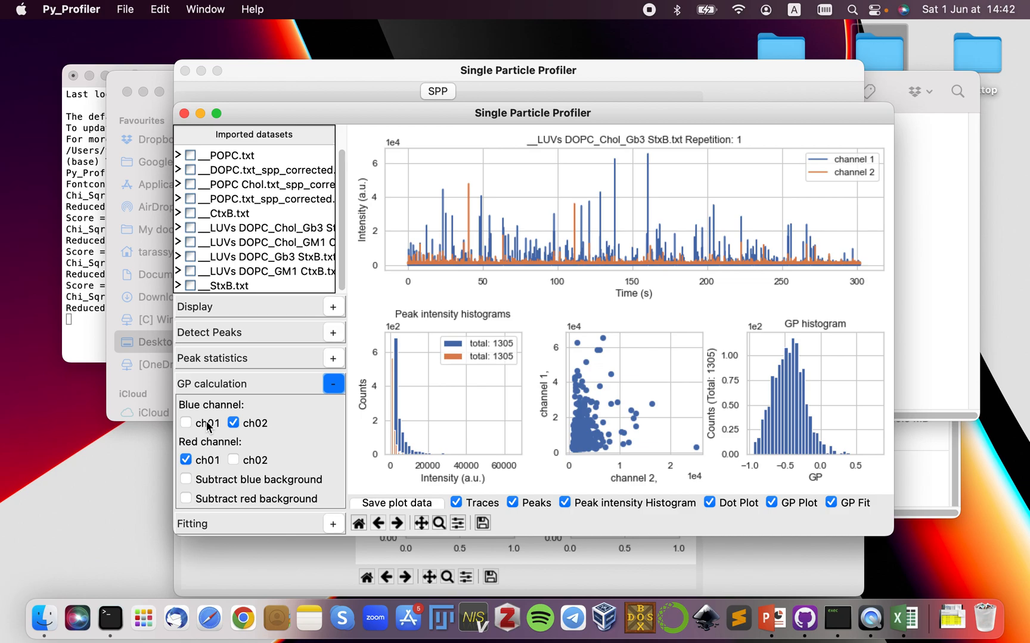
click(186, 480)
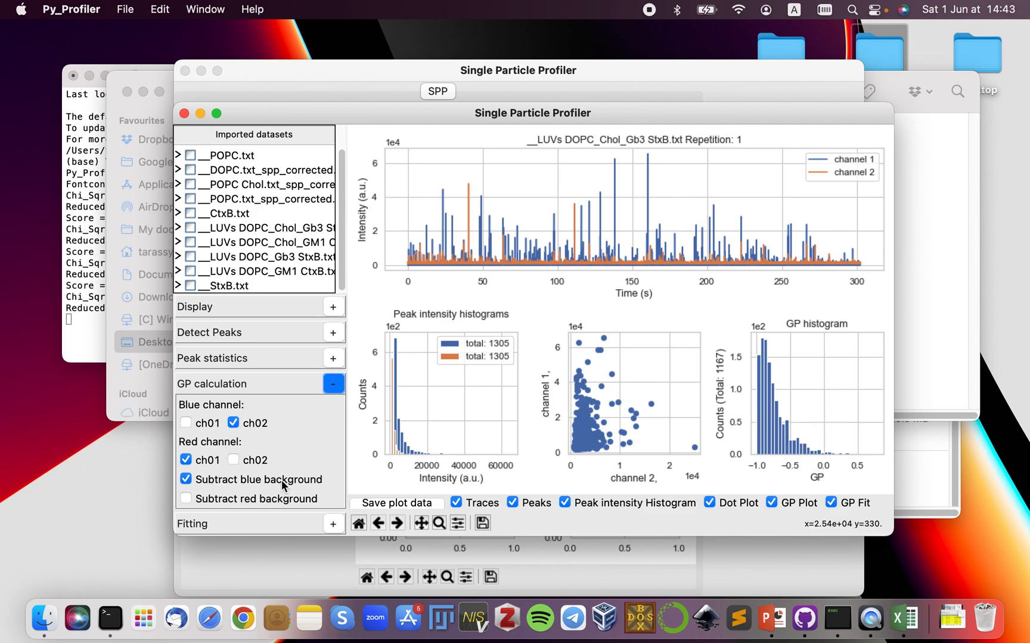
Show the GP fitting parameters in place of the GP calculation options and enlarge the window to fit them
drag(292, 537, 292, 585)
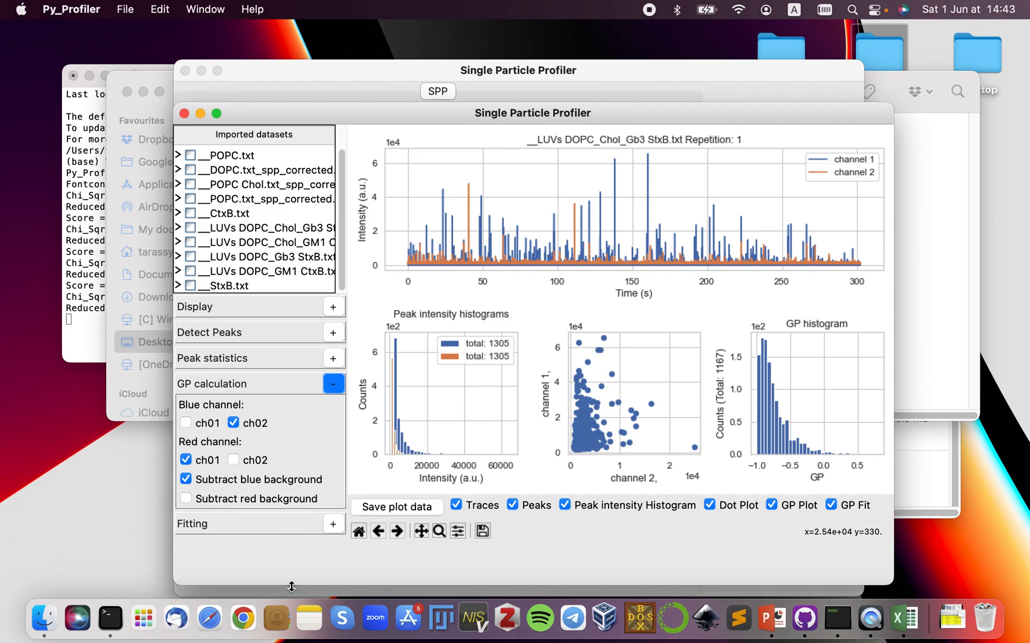
click(330, 529)
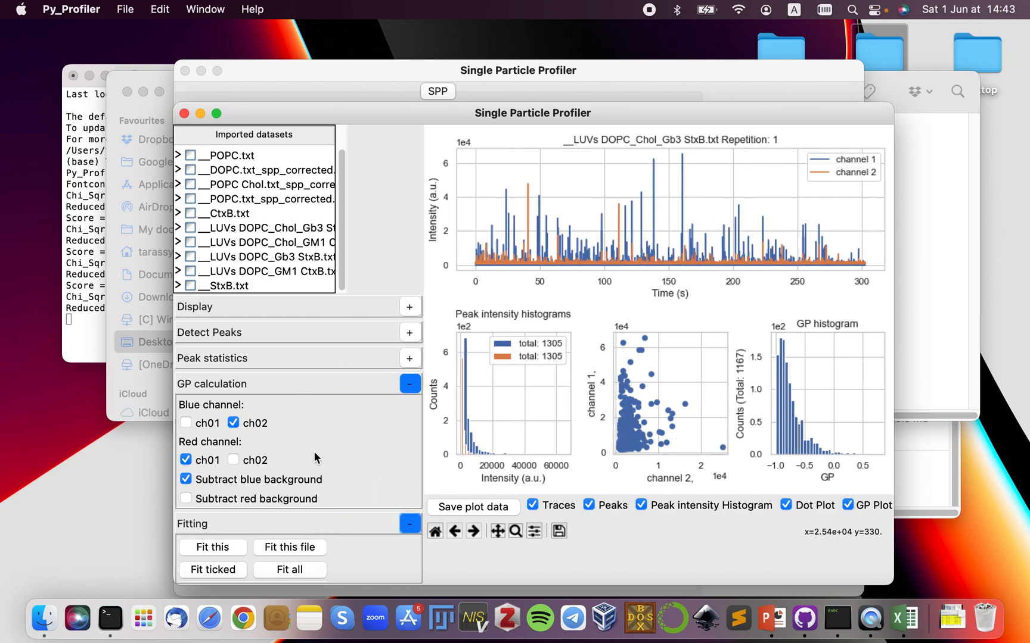
click(419, 382)
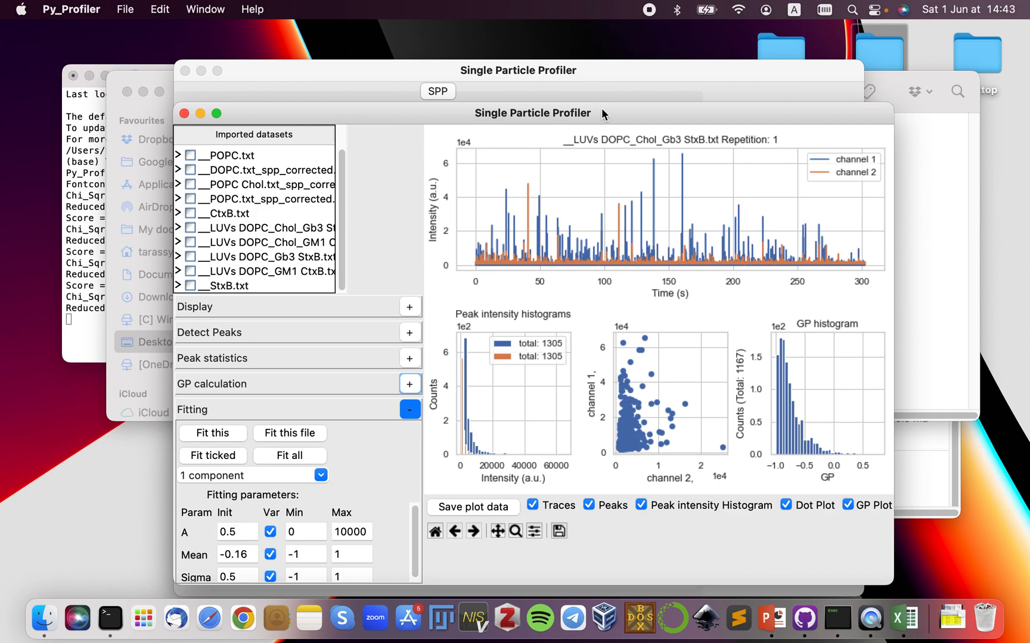
drag(602, 110, 602, 25)
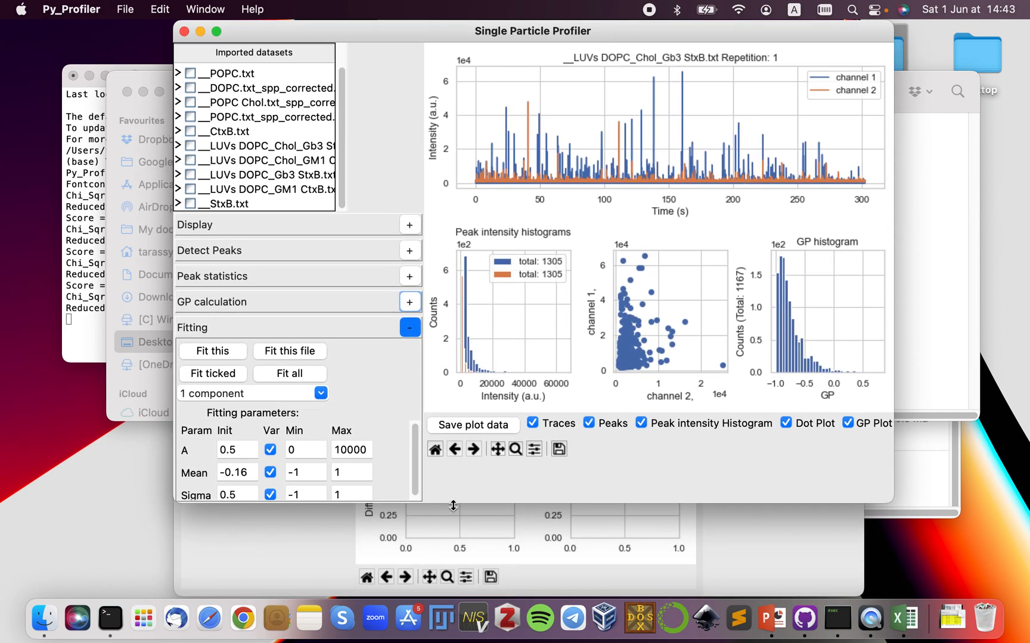
drag(453, 504, 453, 577)
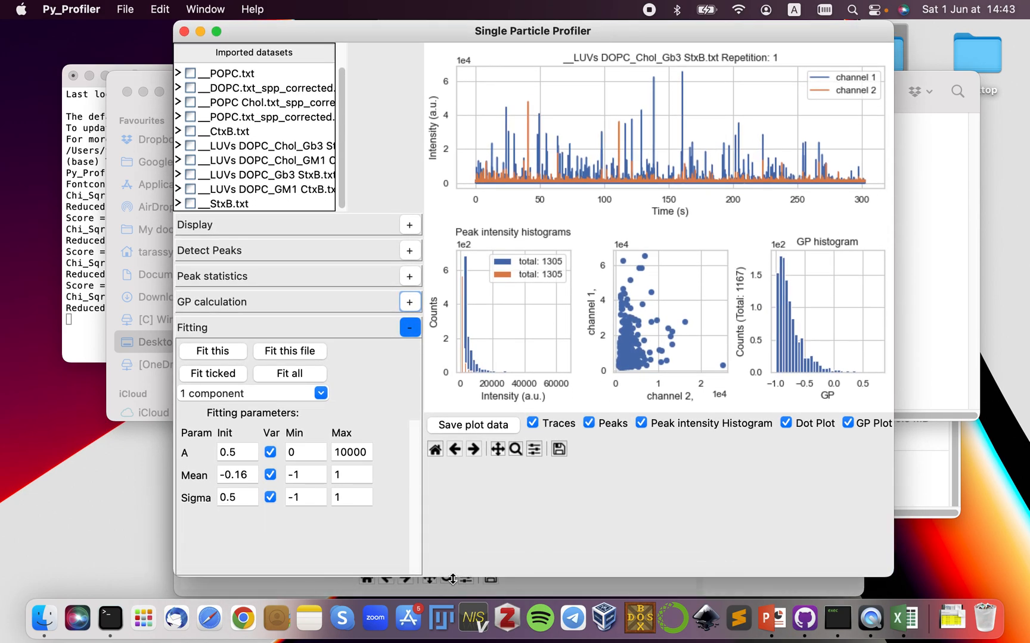
Fit the current GP histogram with 2 components, using 0 as the starting value of Mean2
click(321, 394)
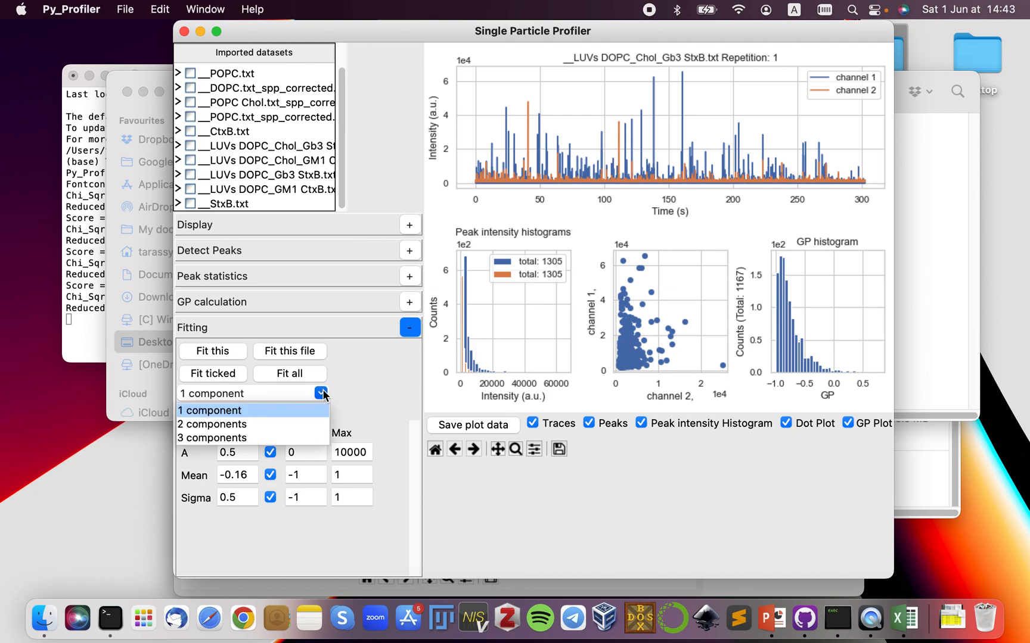
click(248, 423)
drag(257, 542, 225, 542)
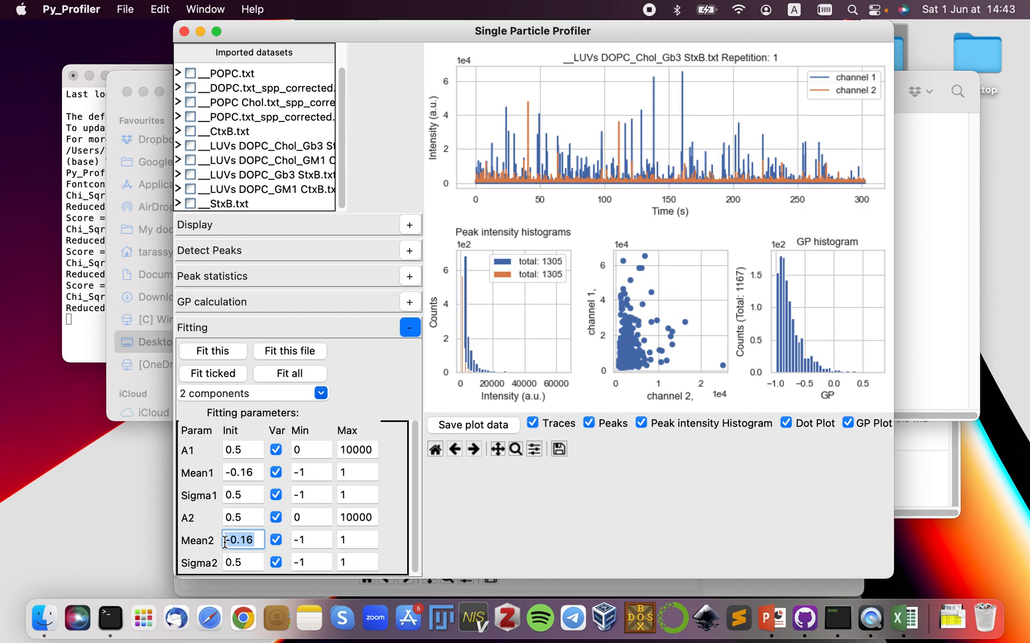
text(0)
click(228, 352)
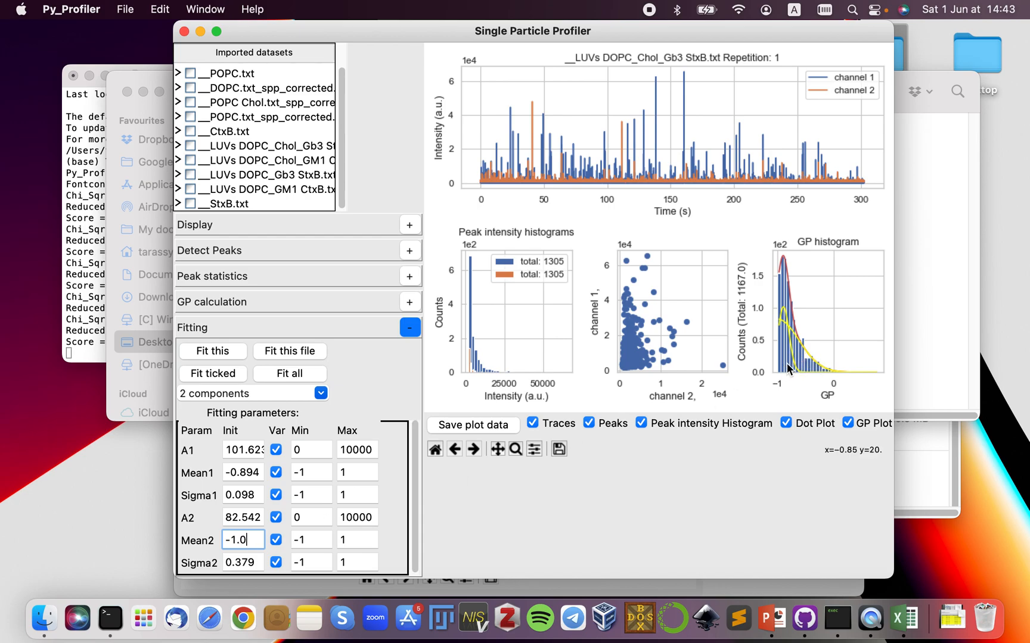
Reset the Mean2 starting value to 0 and repeat the 2-component fit of the GP histogram
drag(254, 537, 222, 539)
text(0)
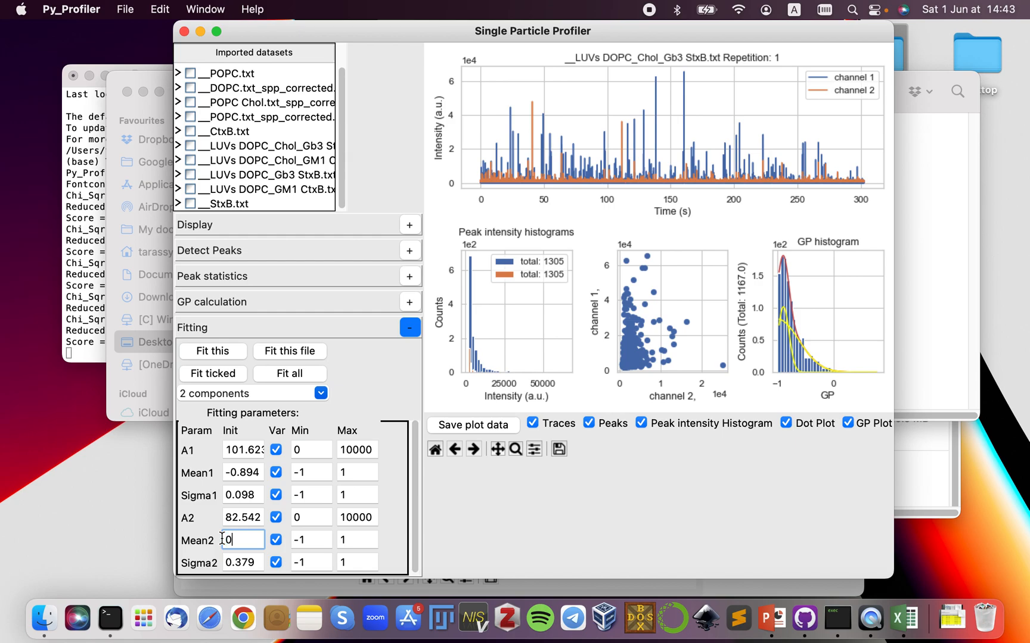
click(223, 353)
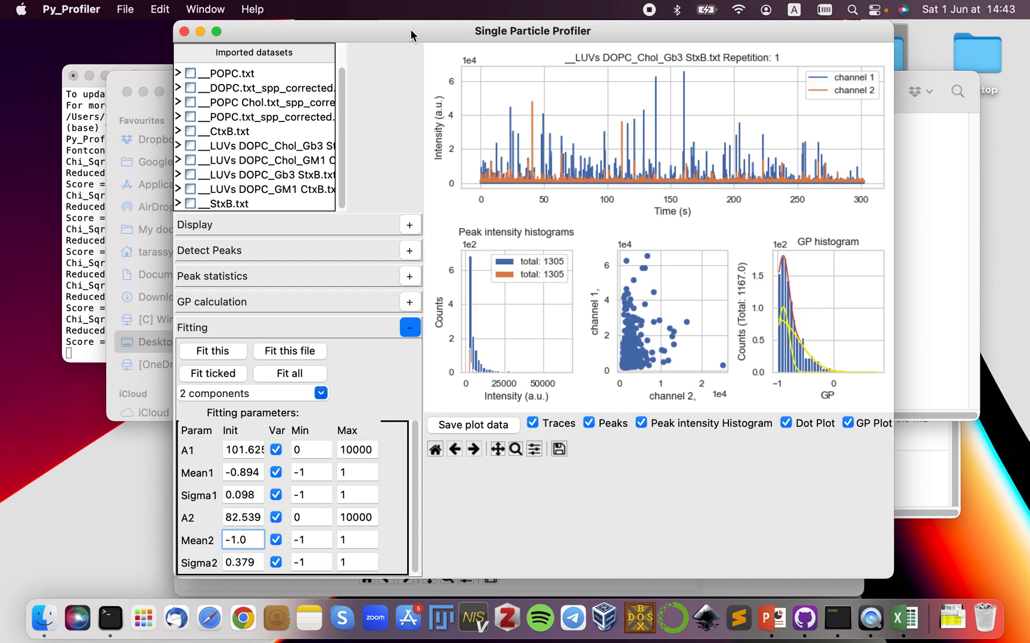
Try fitting the GP histogram with Mean2 held fixed, first at -0.6 and again at -0.5
drag(413, 34, 415, 34)
drag(283, 581, 282, 594)
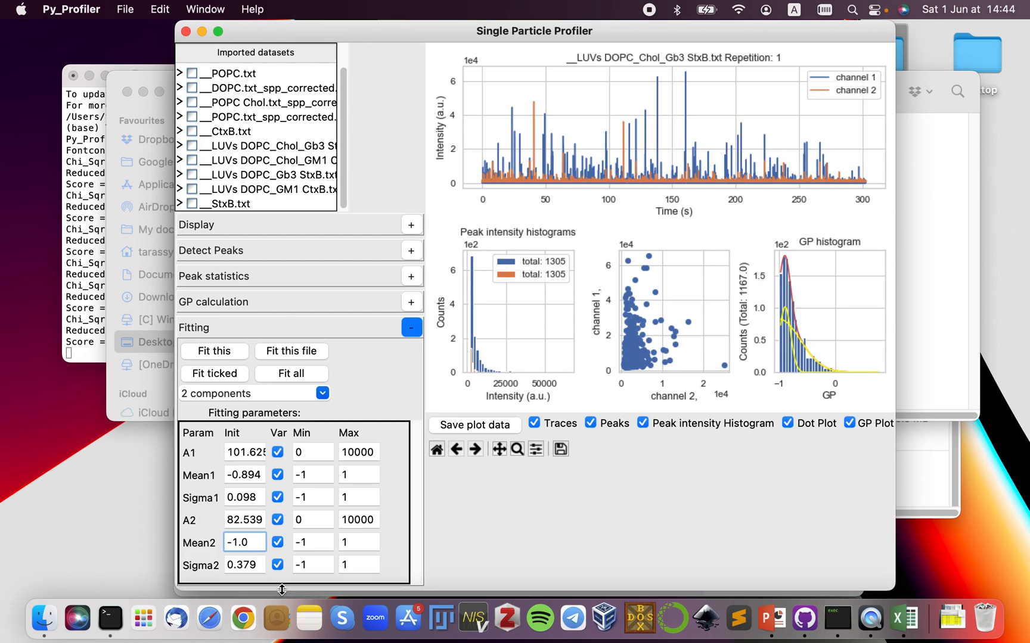
drag(258, 564, 249, 565)
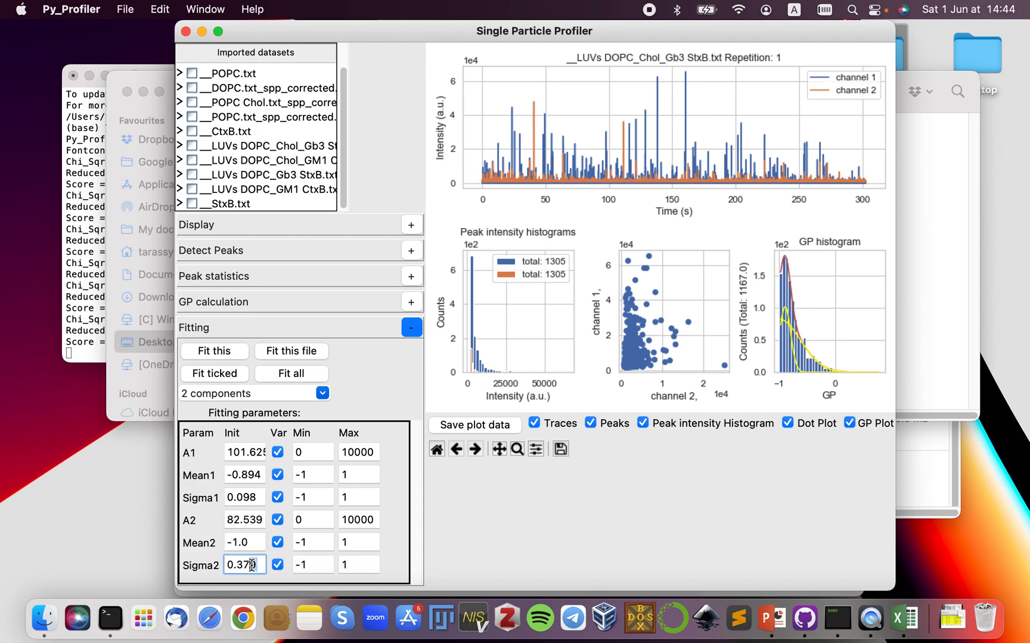
click(277, 542)
drag(234, 542, 238, 542)
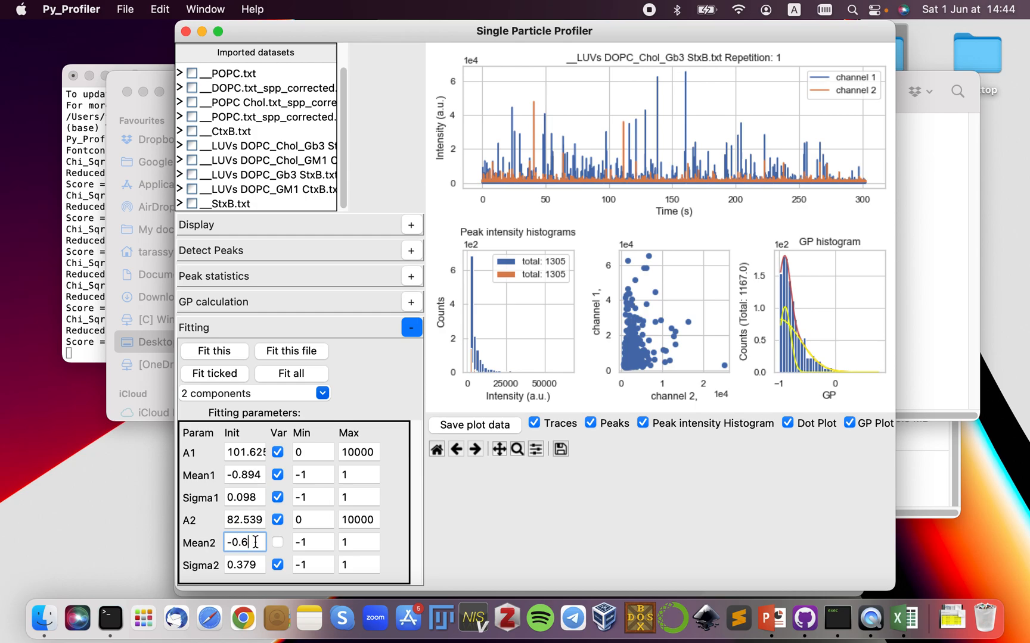
click(217, 352)
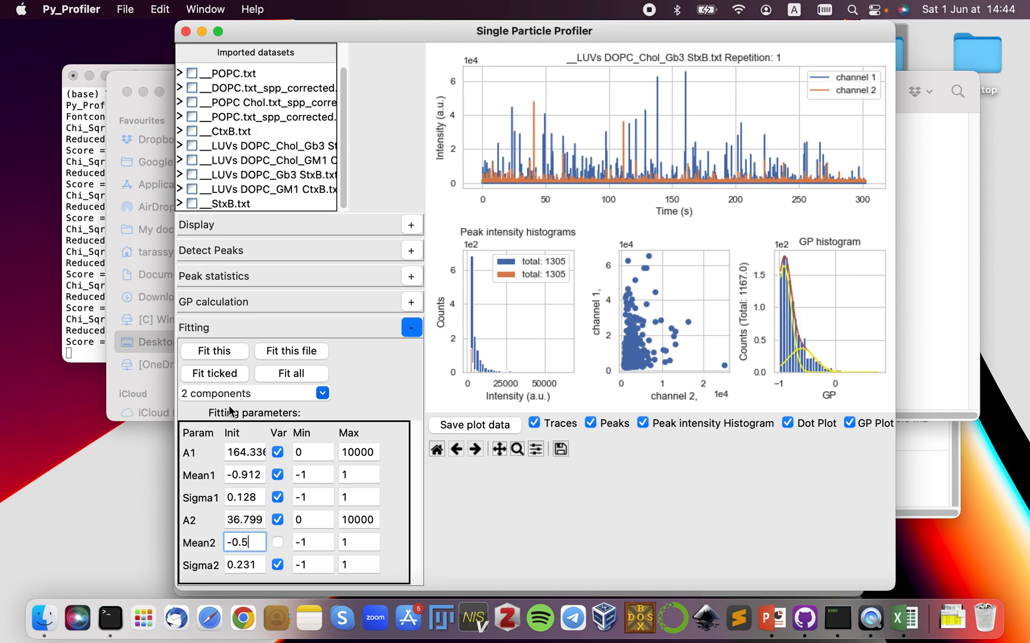
click(227, 356)
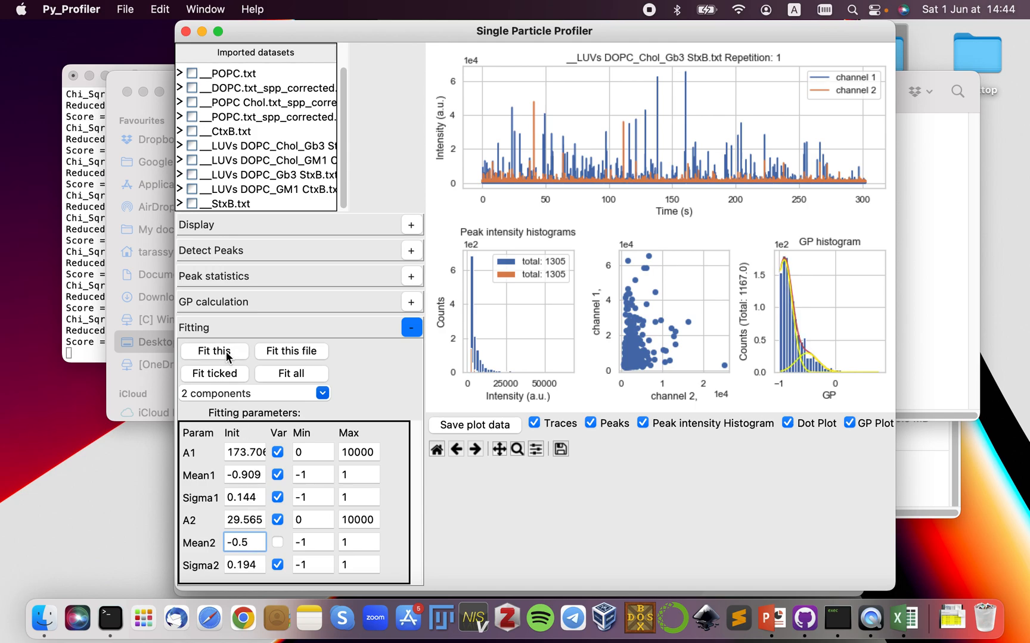
Let Mean2 vary again from -0.5 and refit the GP histogram
click(278, 543)
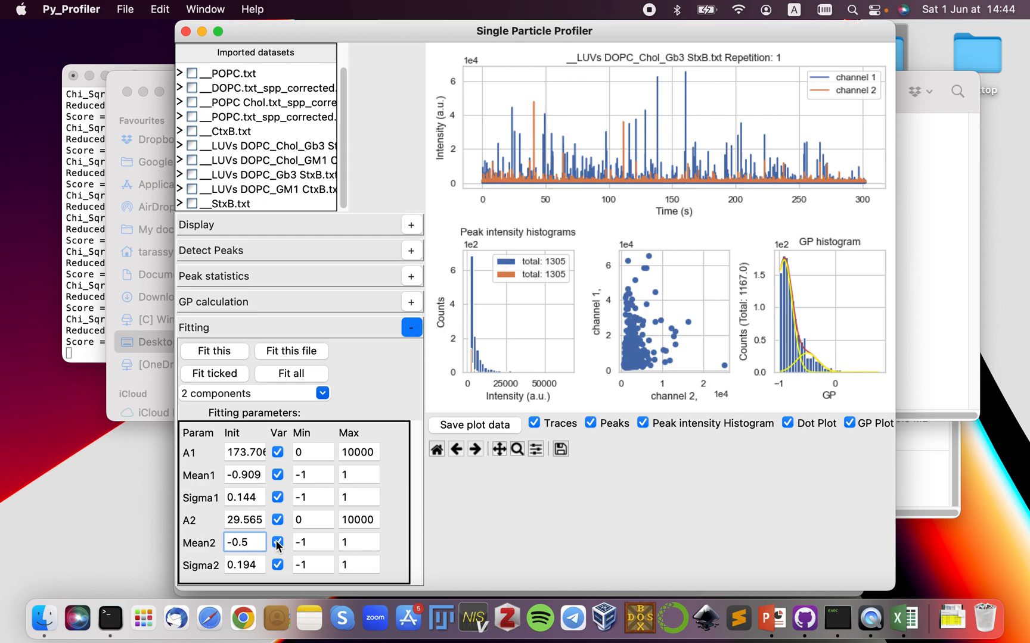
click(236, 350)
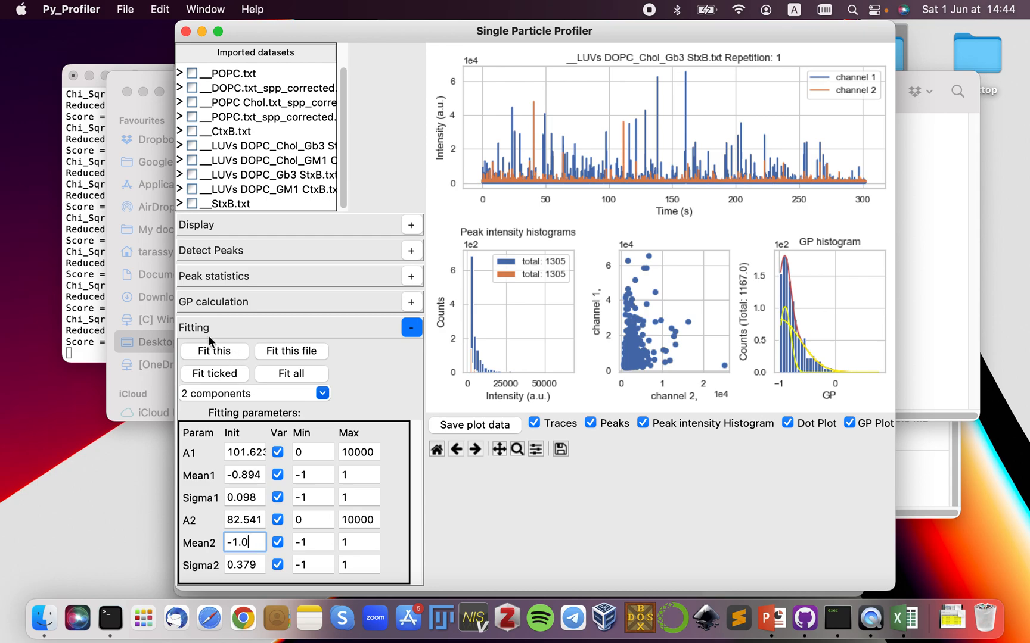
click(412, 278)
click(412, 278)
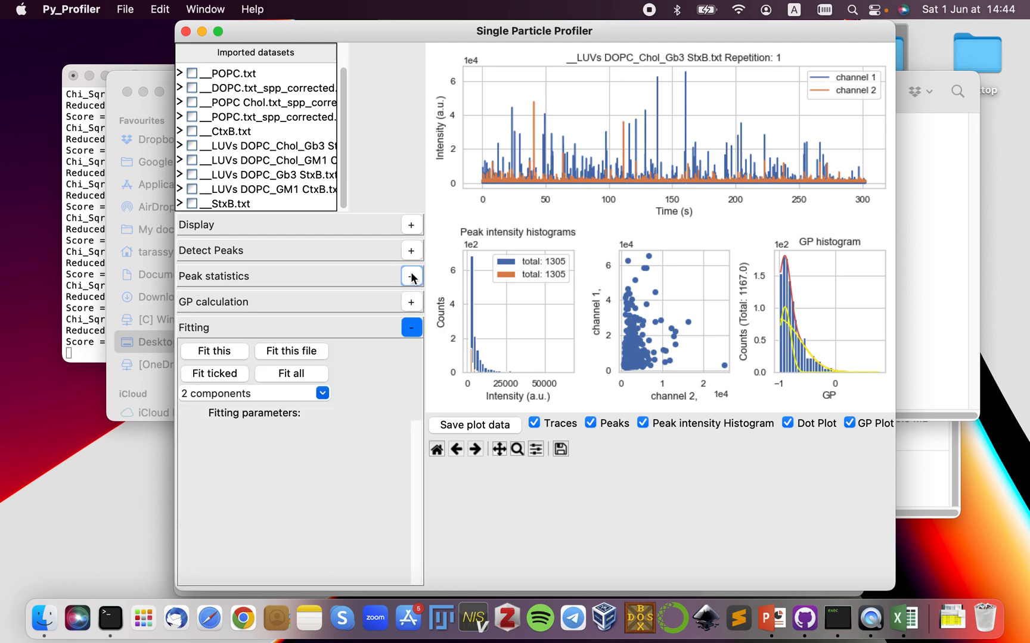
Lower the channel 1 z-score threshold for peak detection to 1 and update the thresholds
click(412, 252)
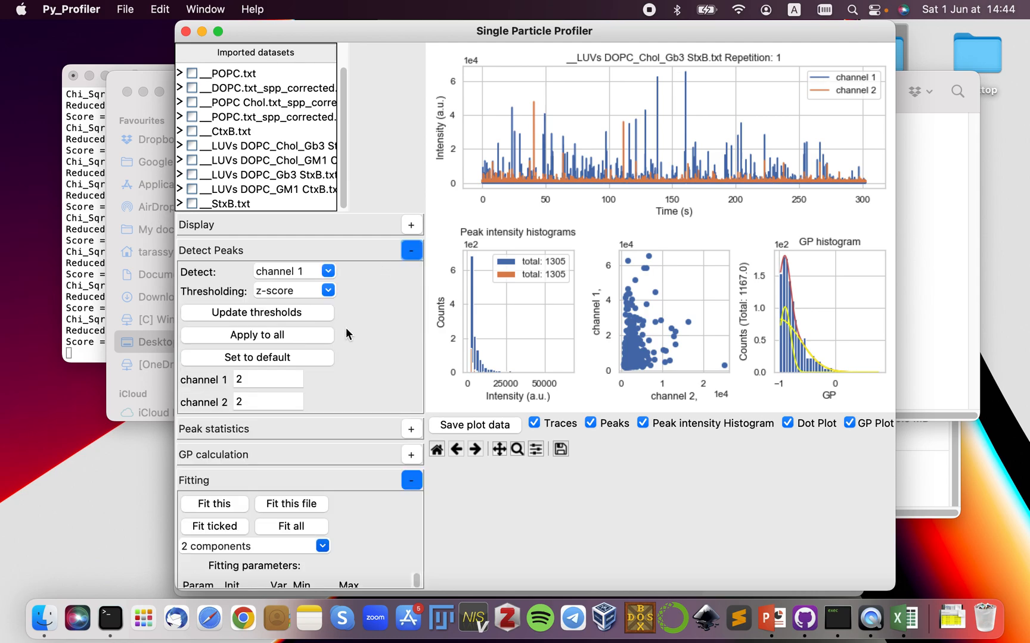
click(251, 380)
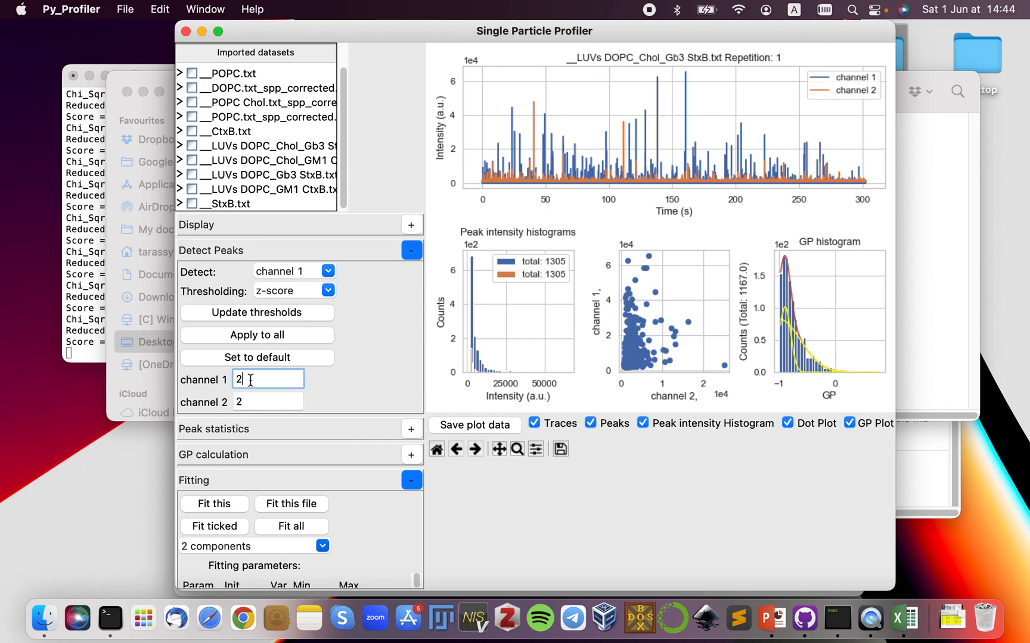
key(BackSpace)
double_click(240, 380)
text(1)
click(239, 317)
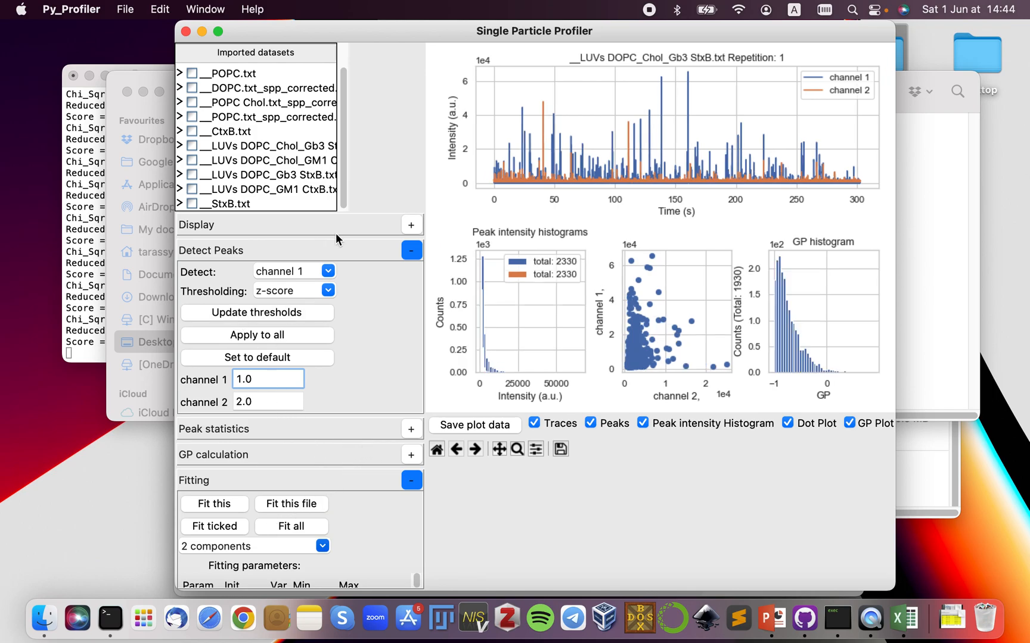
Try the 2-component fit of the GP histogram with the new thresholds, then refit with Mean2 varying from -0.5
click(413, 252)
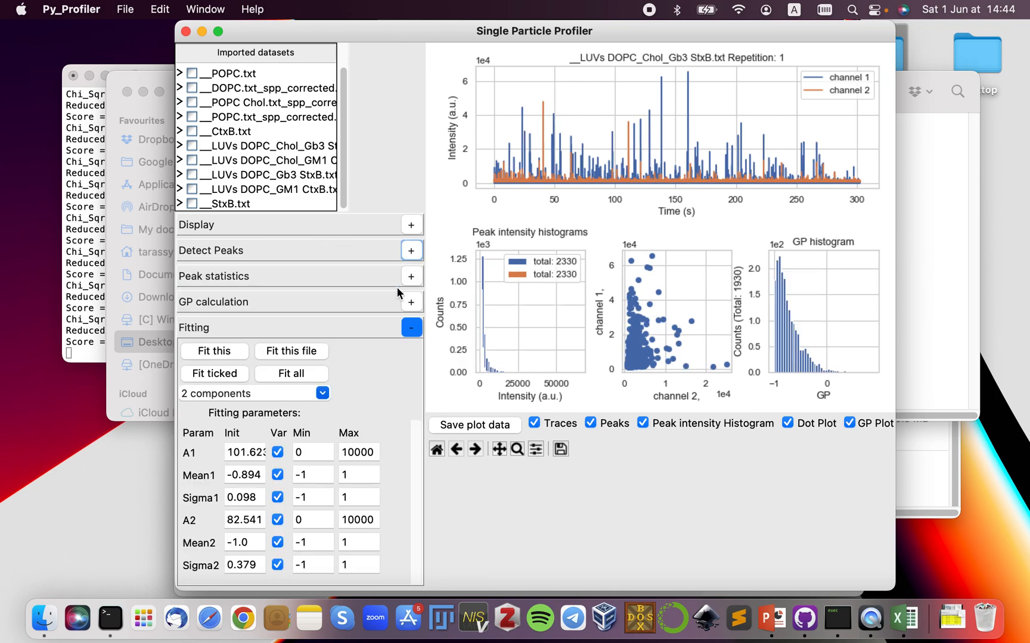
click(229, 358)
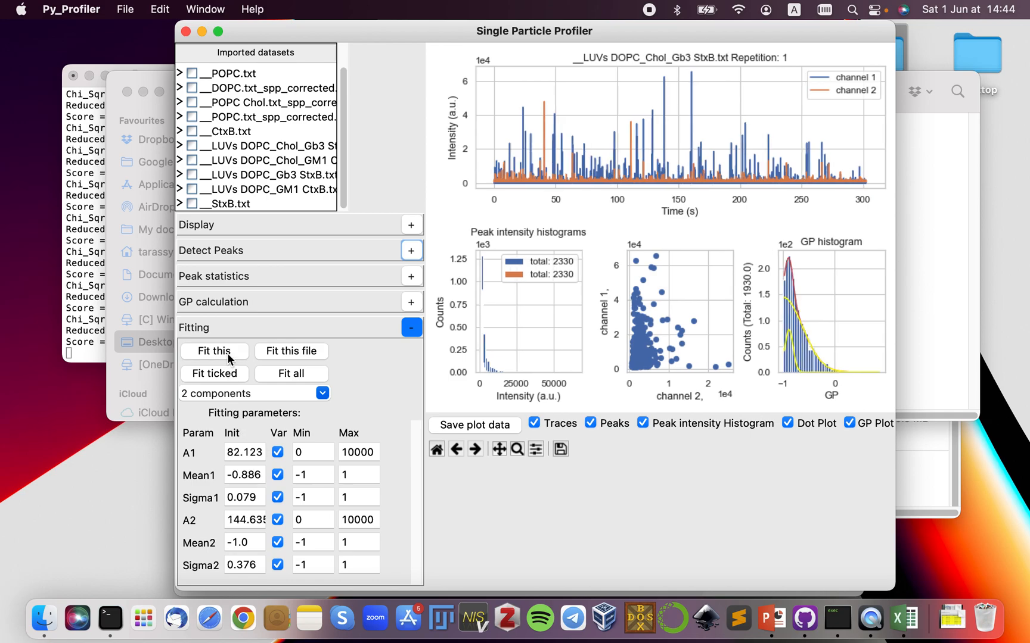
drag(256, 544, 216, 544)
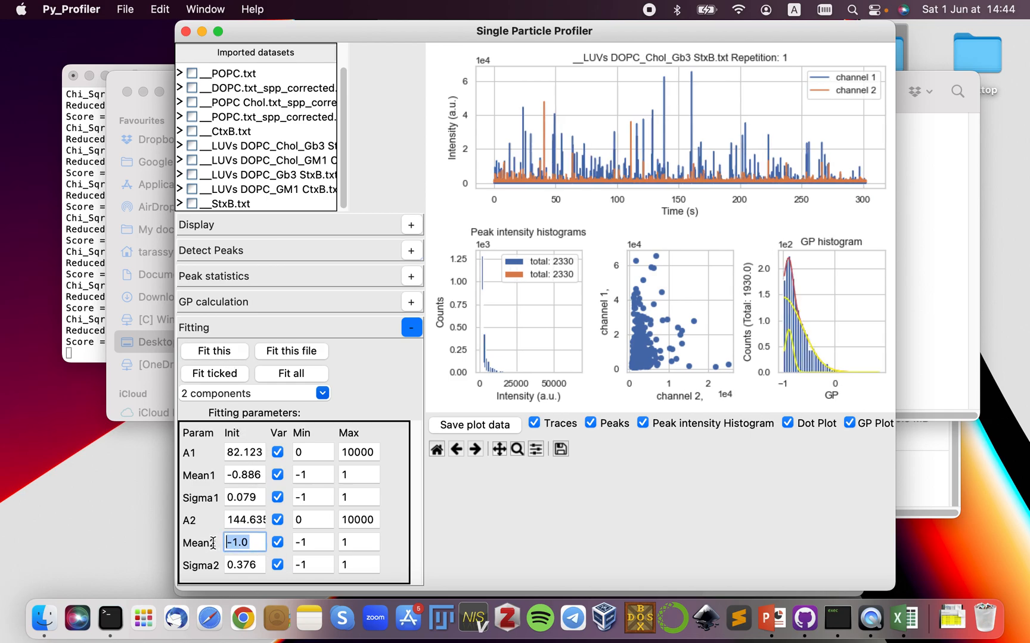
text(-0.5)
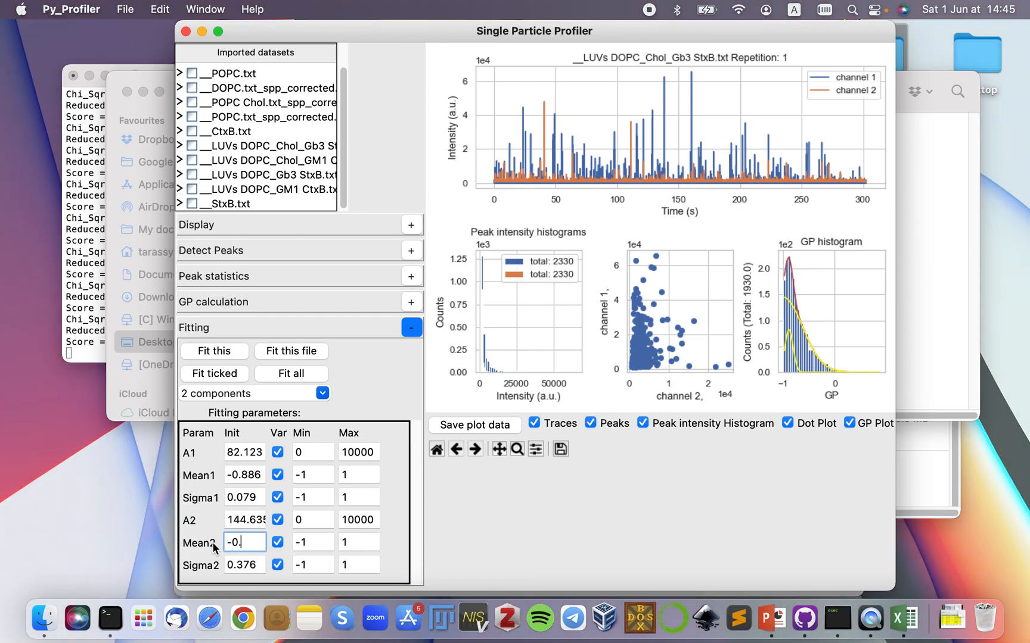
click(226, 351)
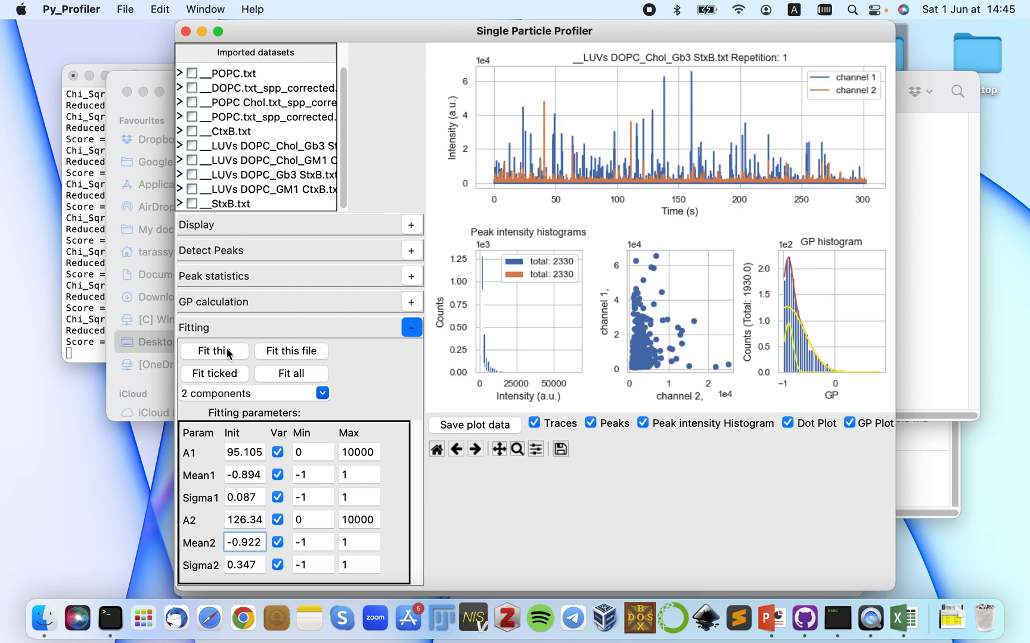
Refit the GP histogram with Mean2 held fixed at -0.5, then let Mean2 vary again
click(277, 542)
key(super+a)
text(-0.5)
click(222, 354)
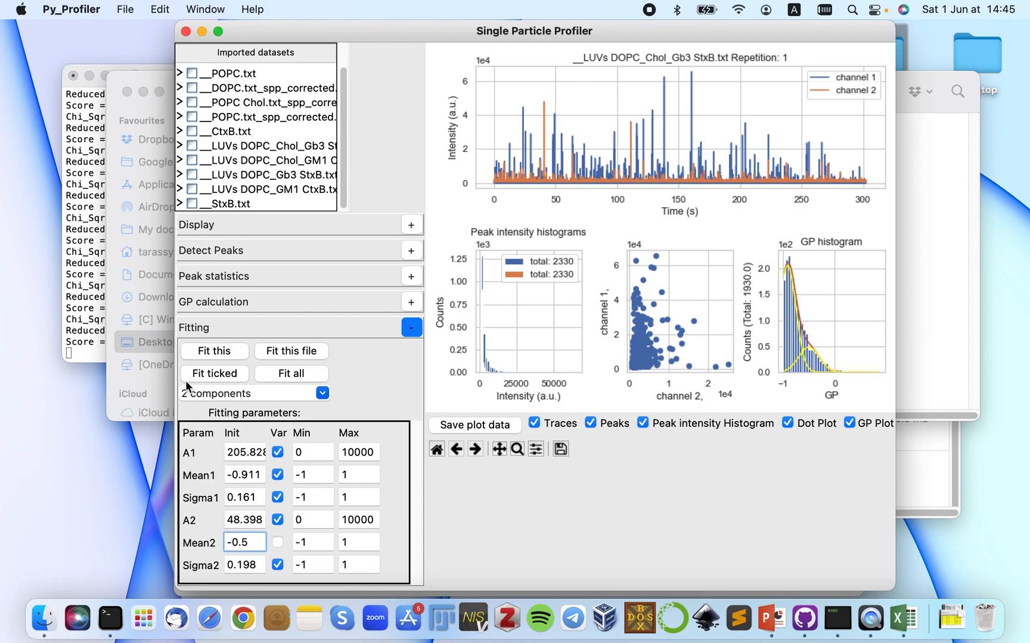
click(277, 542)
click(416, 332)
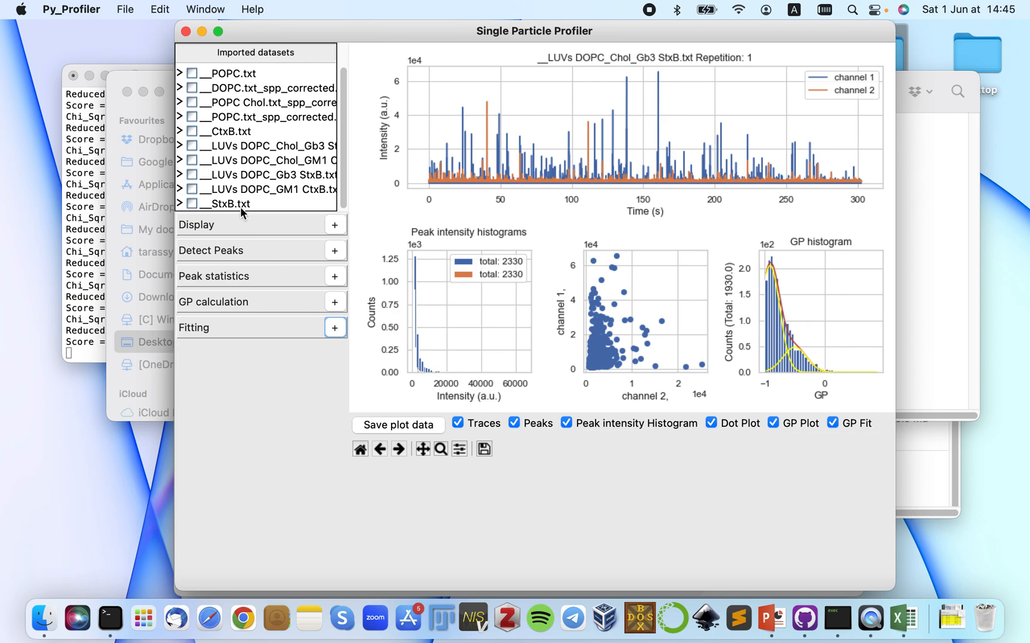
For the __LUVs DOPC_GM1 CtxB.txt dataset, set the GP calculation's blue channel to ch02 and red channel to ch01
click(302, 189)
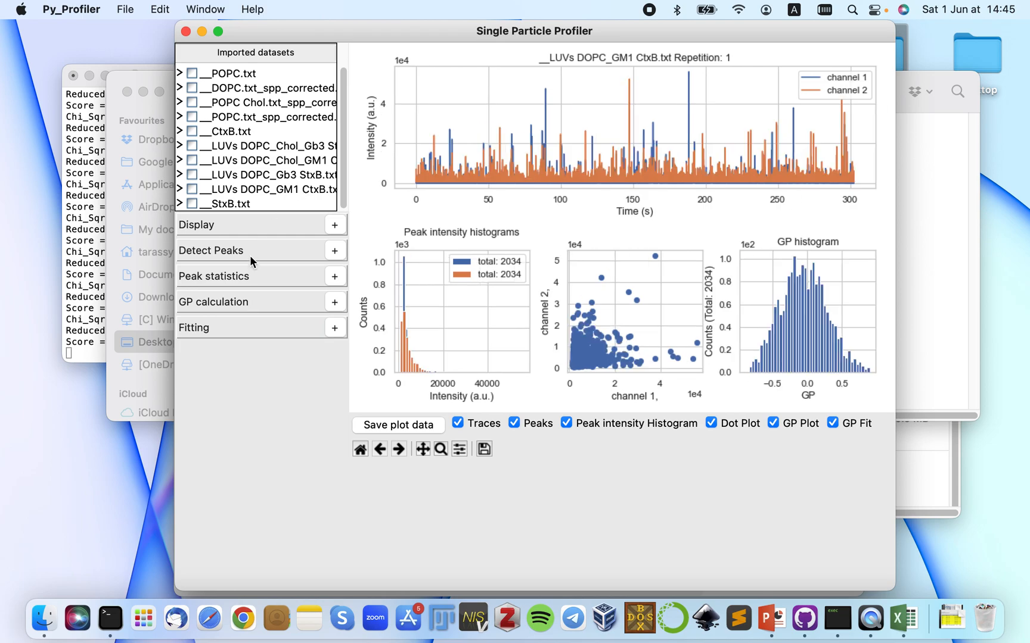
click(337, 303)
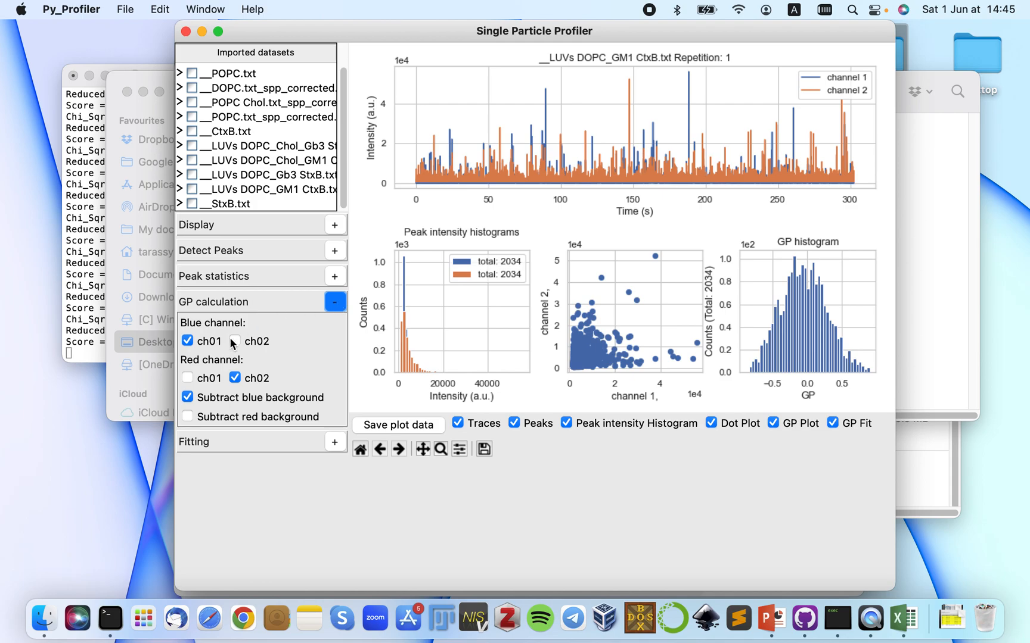
click(200, 344)
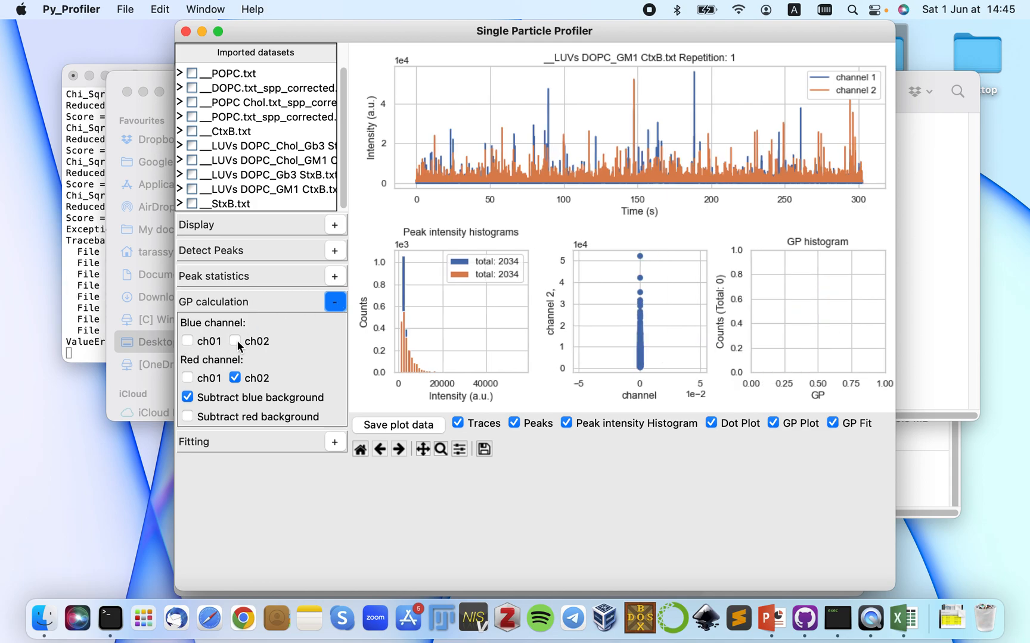
click(189, 379)
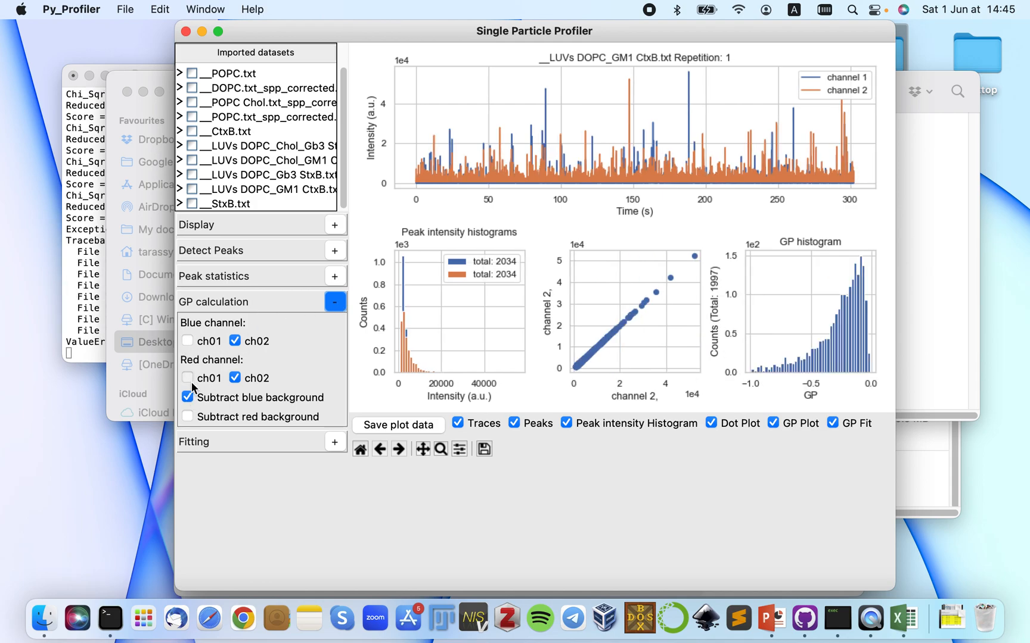
click(236, 377)
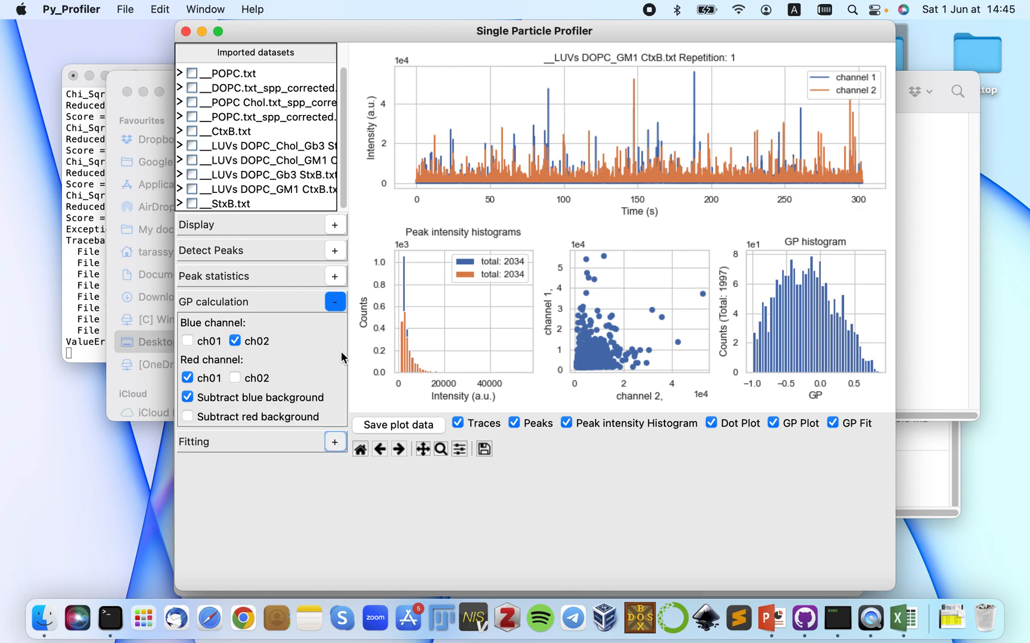
Fit the CtxB dataset's GP histogram with 2 components, then refit with Mean2 varying from a starting value of 0
click(412, 302)
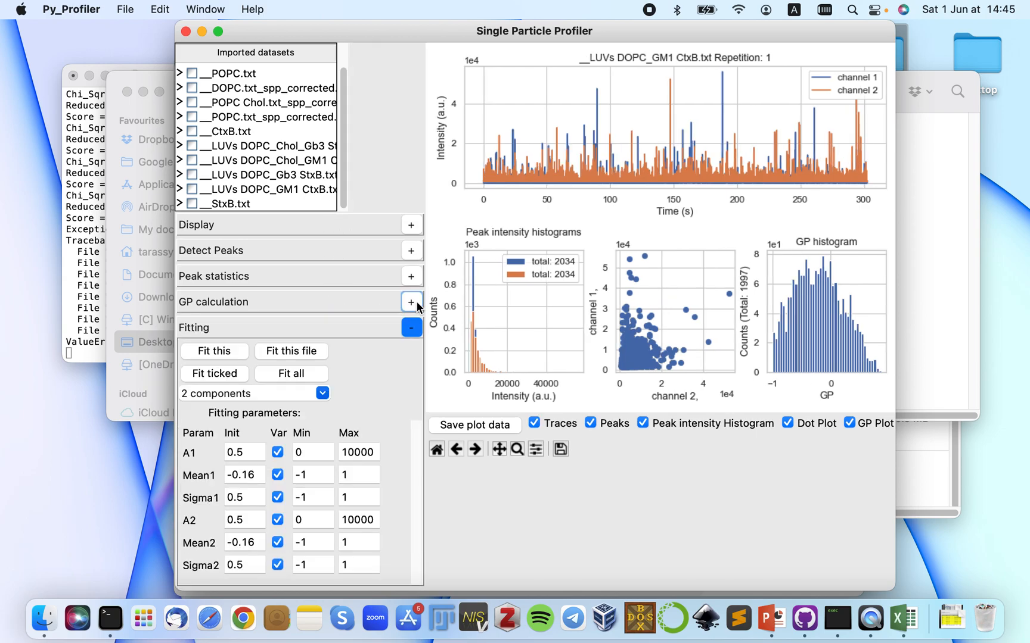
click(227, 356)
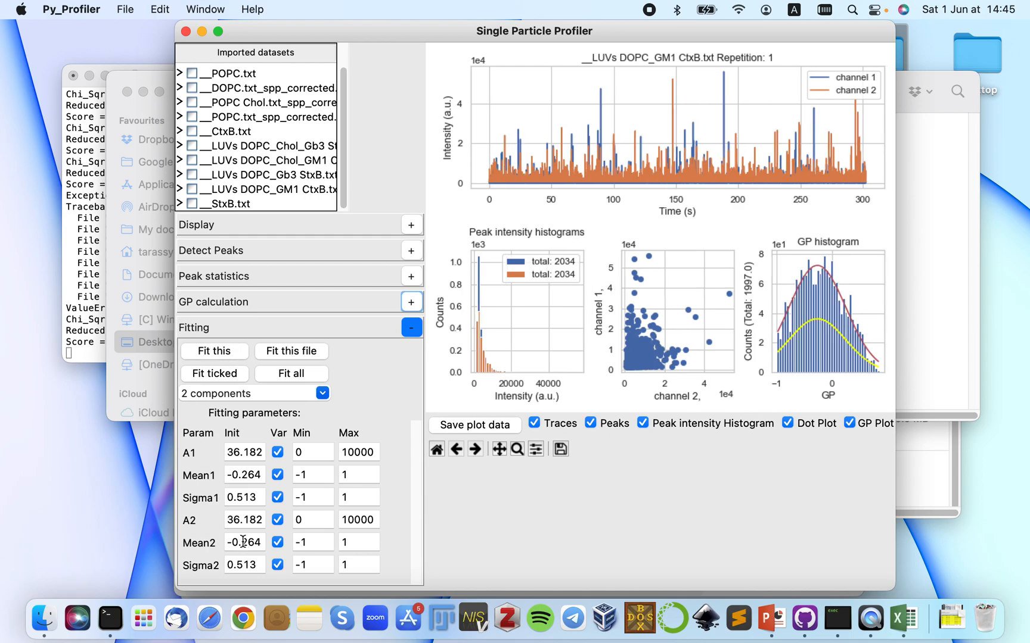
click(278, 543)
drag(226, 542, 274, 540)
text(0)
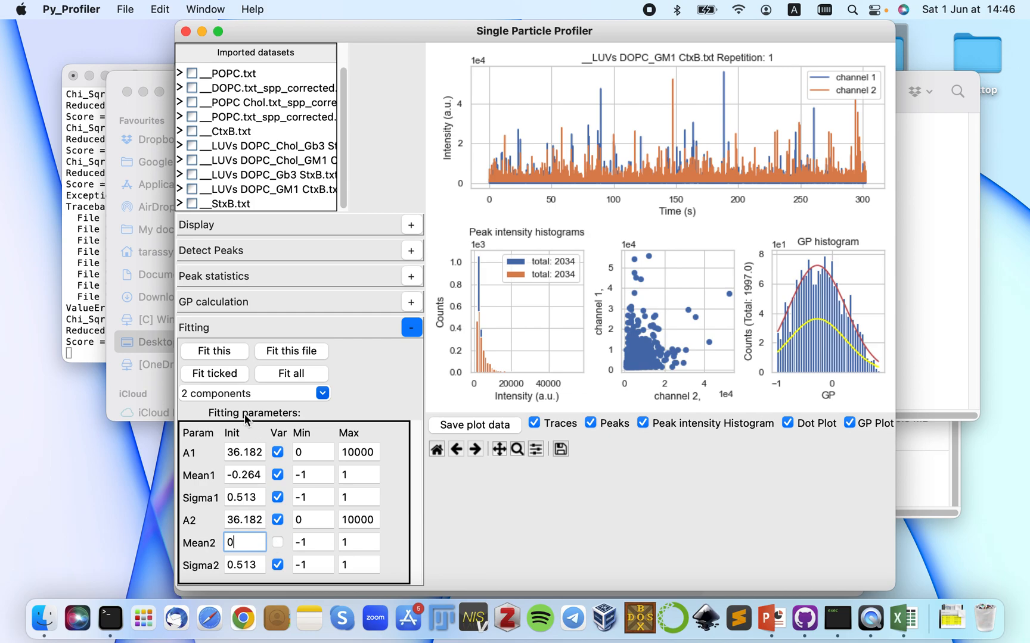
click(277, 542)
click(236, 355)
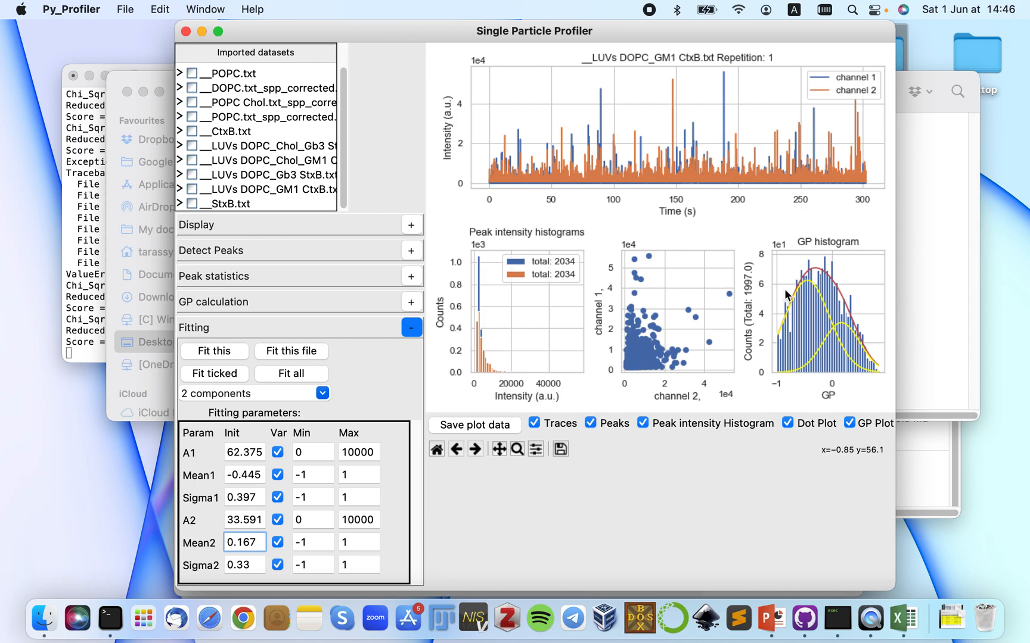
click(410, 329)
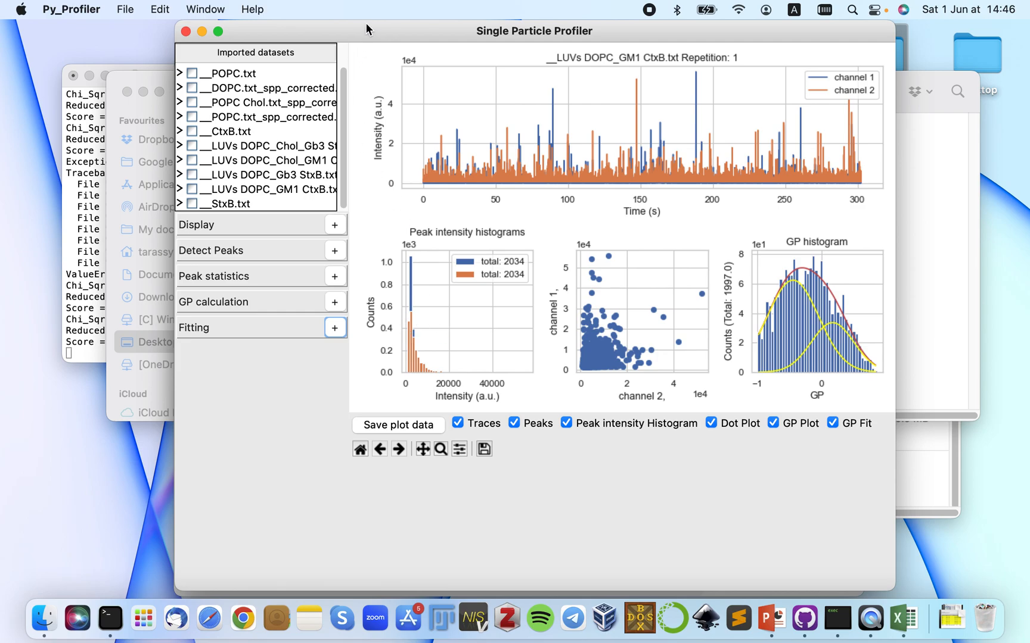
drag(365, 27, 461, 102)
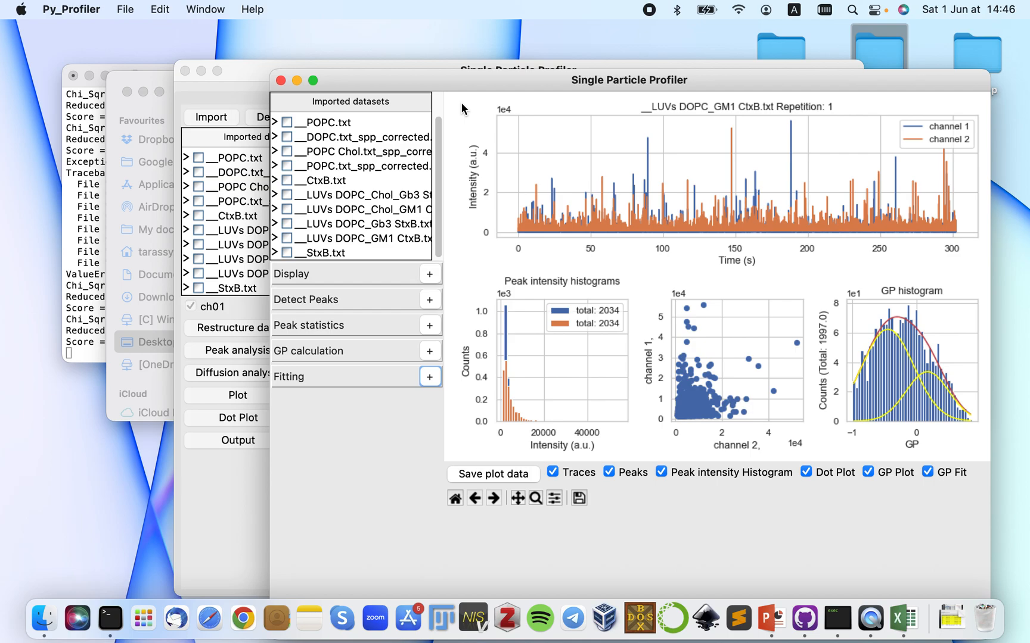
drag(442, 126, 436, 172)
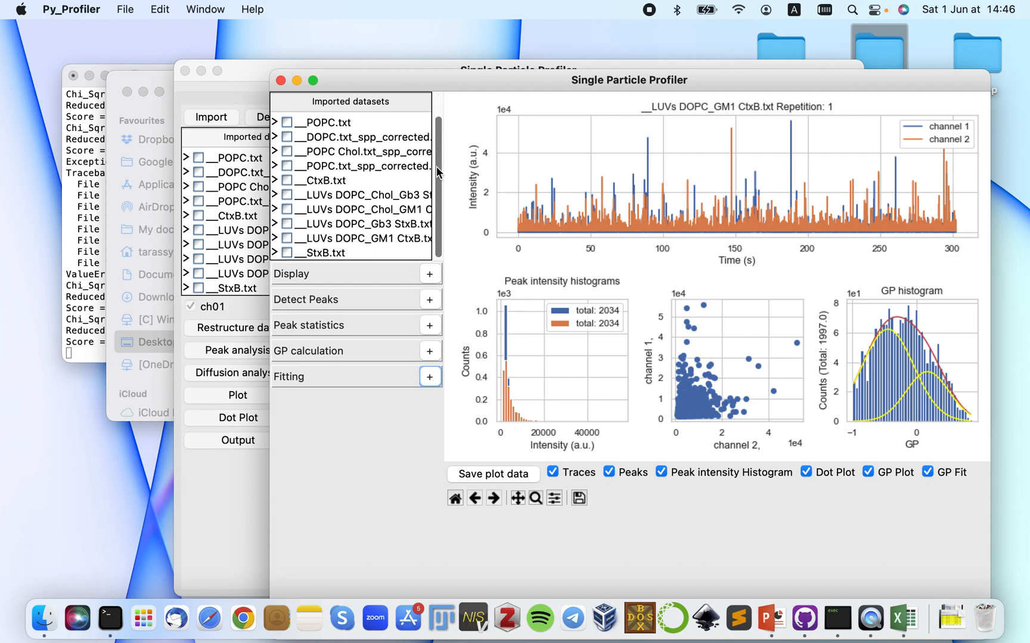
drag(462, 75, 394, 26)
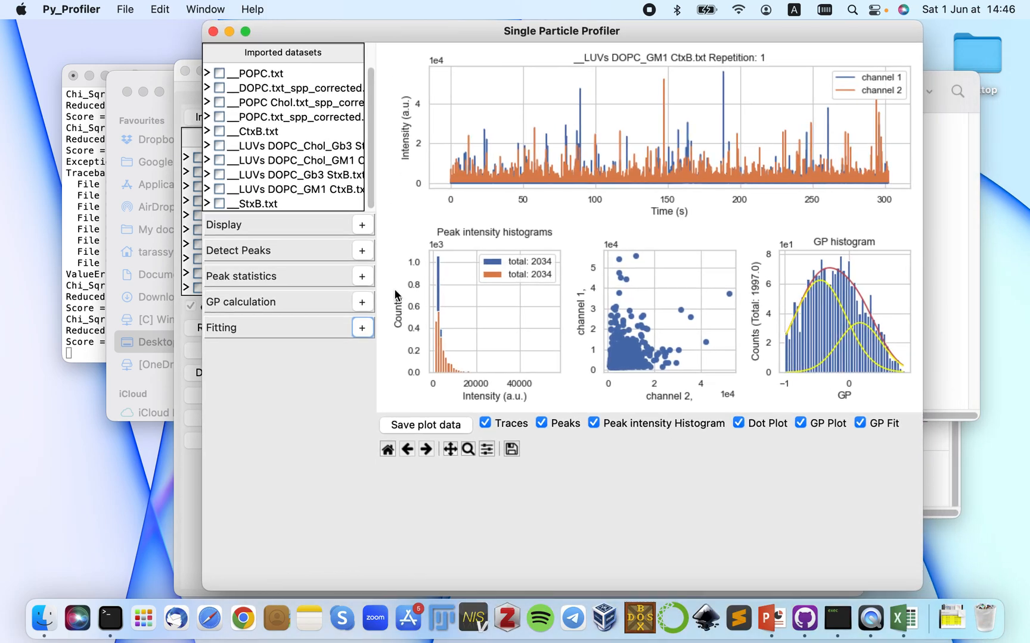